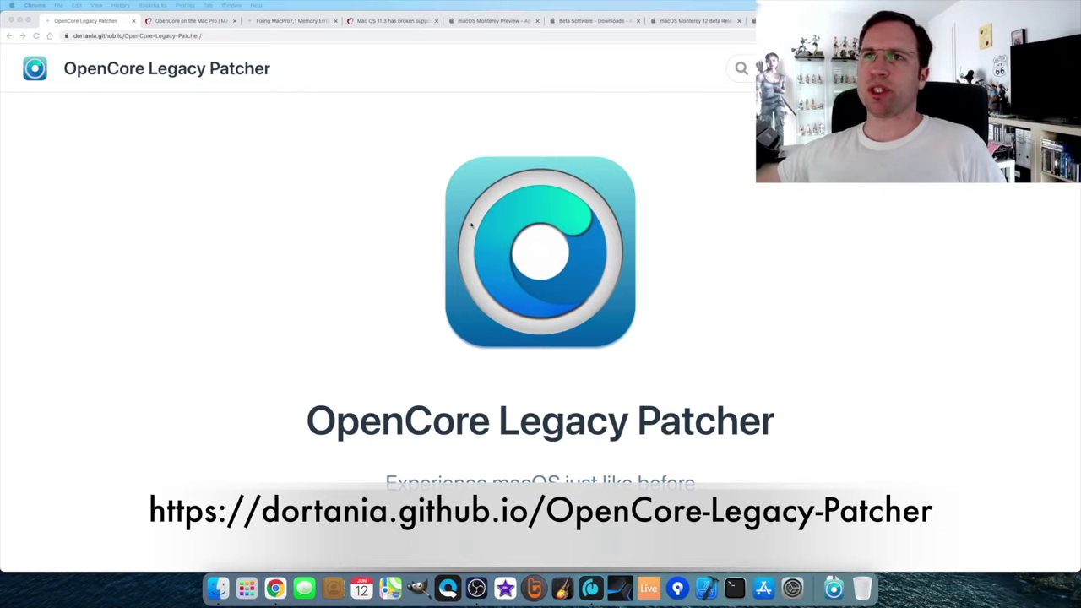
Open the OpenCore Legacy Patcher introduction and go on from its getting-started section to the Supported Models page
{"action": "left_click", "coordinate": [555, 545]}
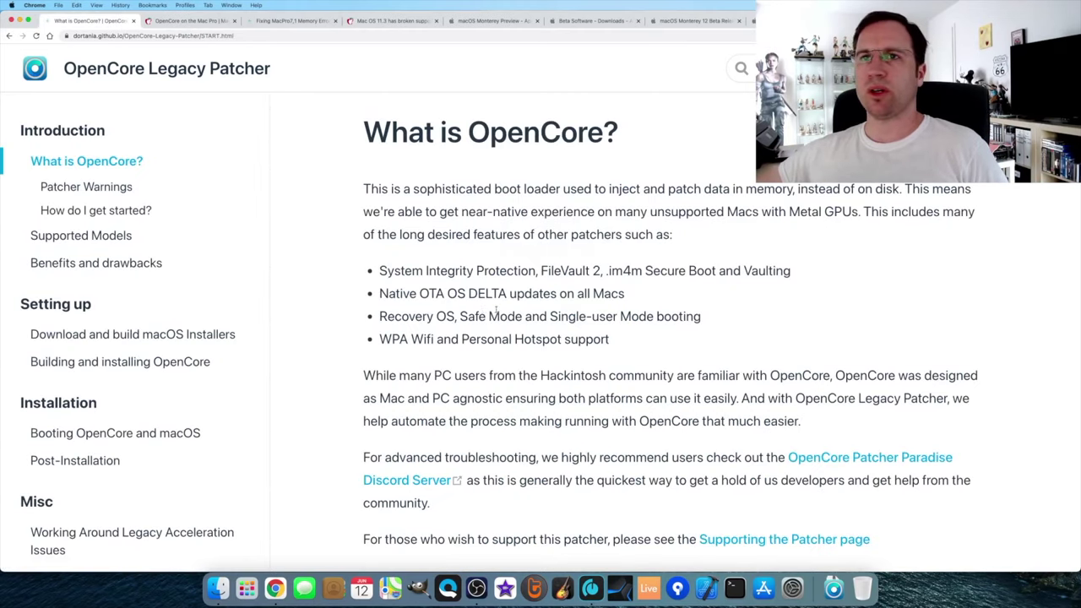
{"action": "scroll", "coordinate": [497, 311], "scroll_direction": "down", "scroll_amount": 10}
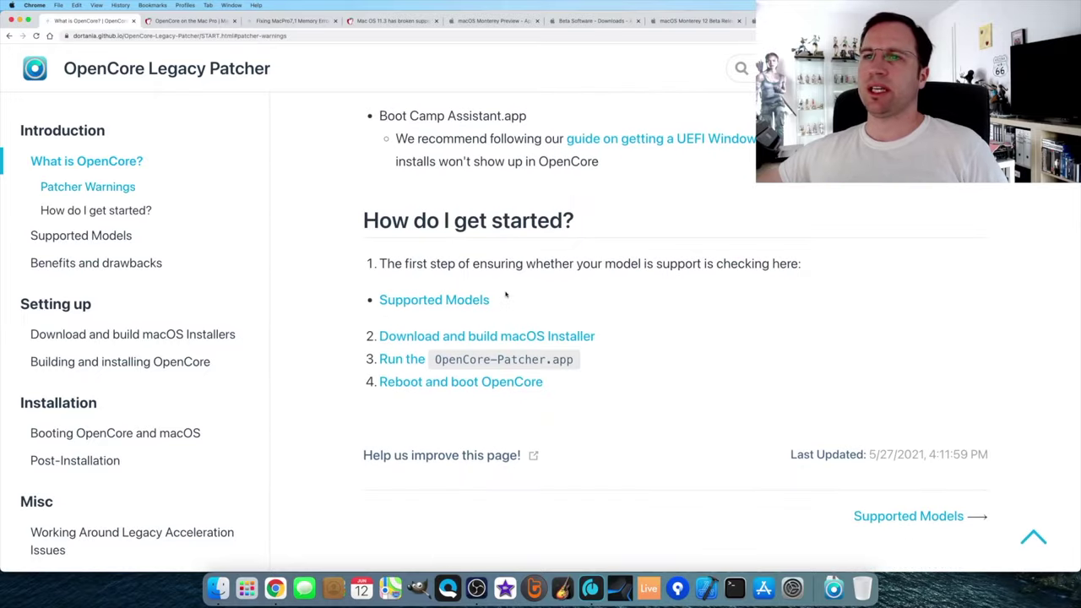
{"action": "left_click", "coordinate": [913, 519]}
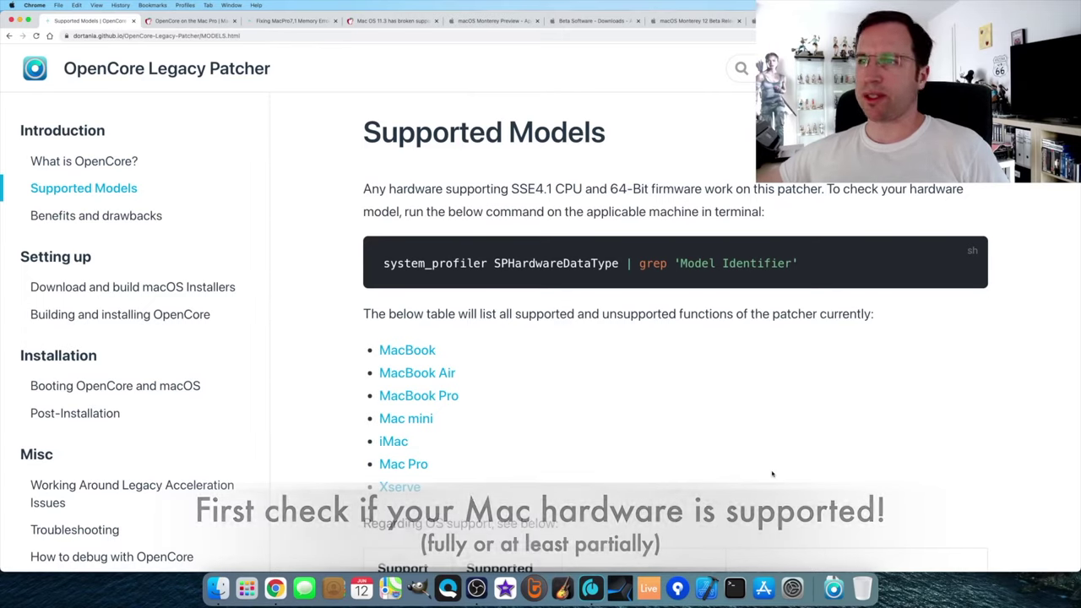
Examine the Supported Models page for OS support and the compatibility of each Mac family, through Mac Pro and Xserve
{"action": "scroll", "coordinate": [608, 427], "scroll_direction": "down", "scroll_amount": 10}
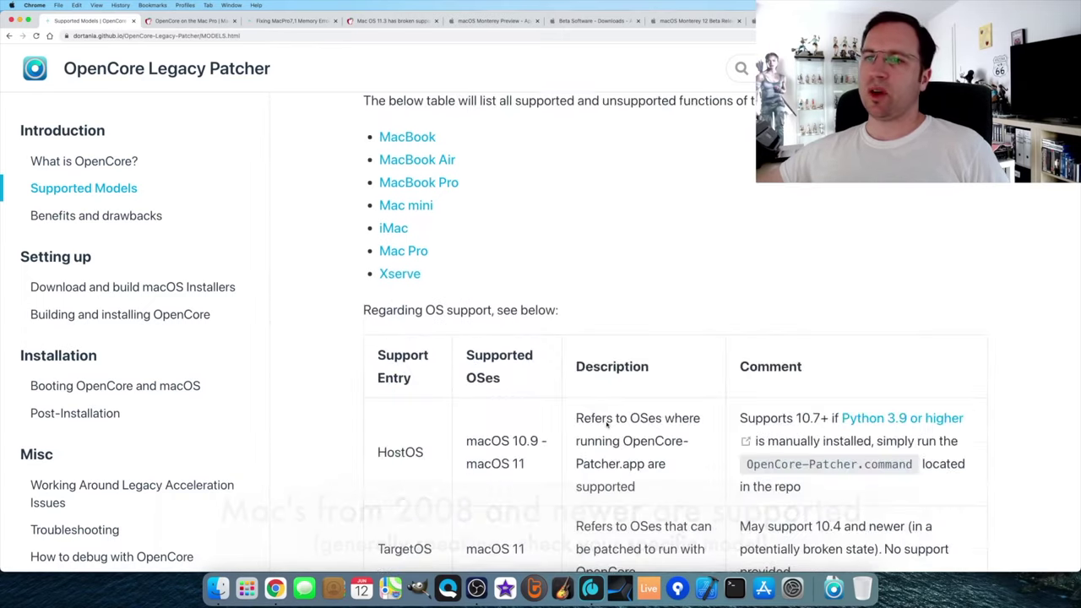
{"action": "scroll", "coordinate": [607, 423], "scroll_direction": "down", "scroll_amount": 8}
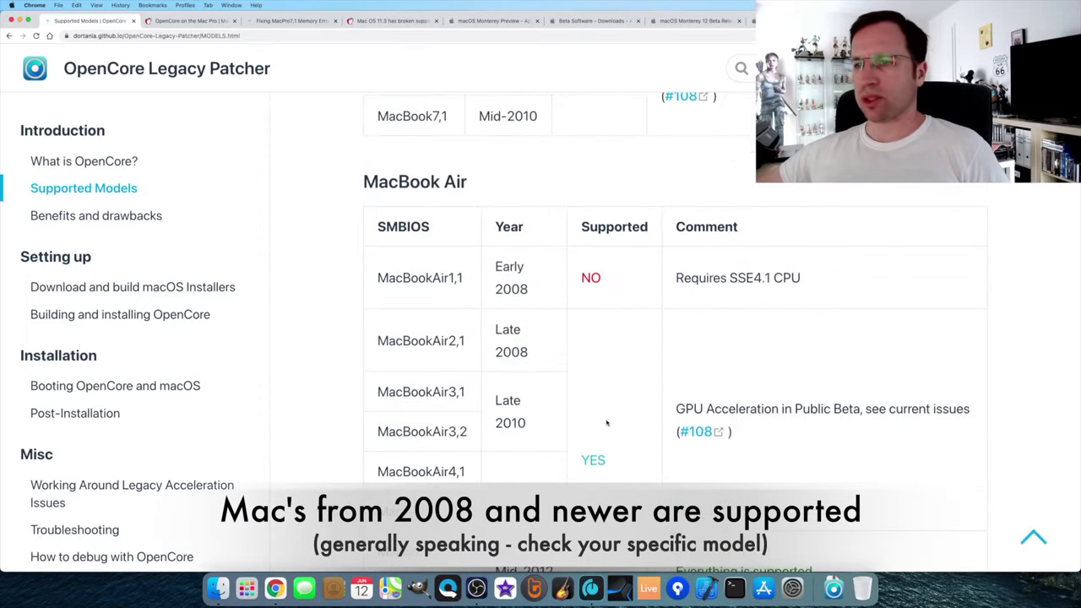
{"action": "scroll", "coordinate": [606, 423], "scroll_direction": "down", "scroll_amount": 10}
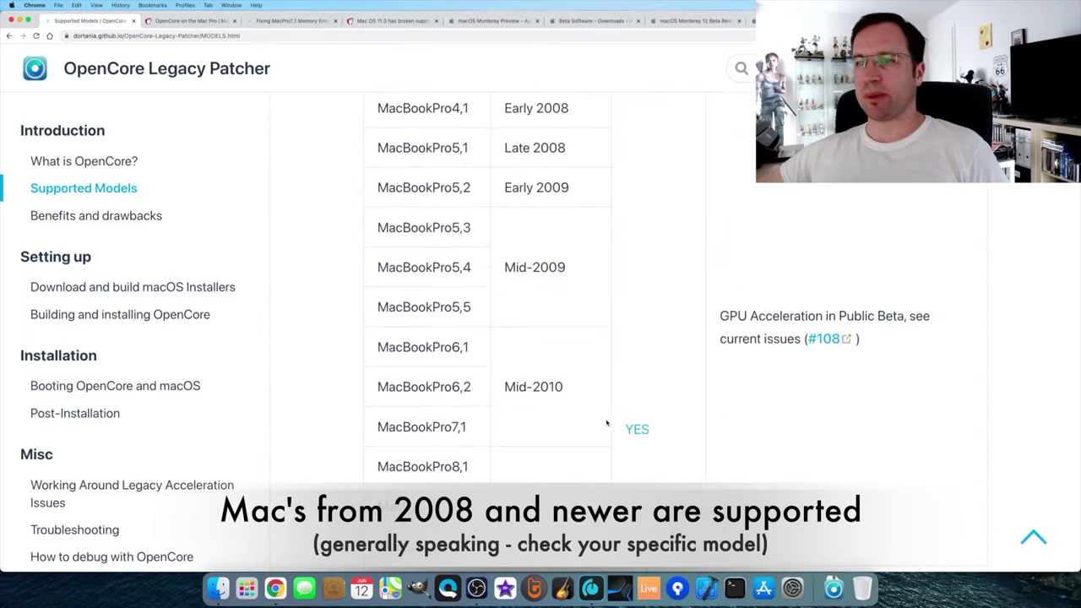
{"action": "scroll", "coordinate": [607, 423], "scroll_direction": "down", "scroll_amount": 15}
{"action": "scroll", "coordinate": [607, 423], "scroll_direction": "down", "scroll_amount": 20}
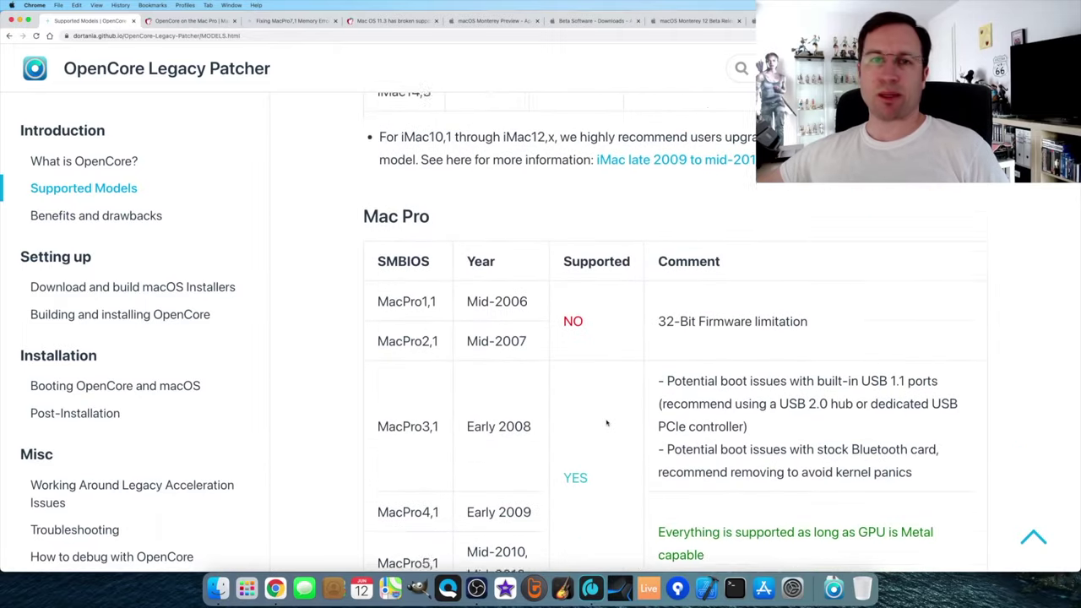
{"action": "scroll", "coordinate": [607, 423], "scroll_direction": "down", "scroll_amount": 2}
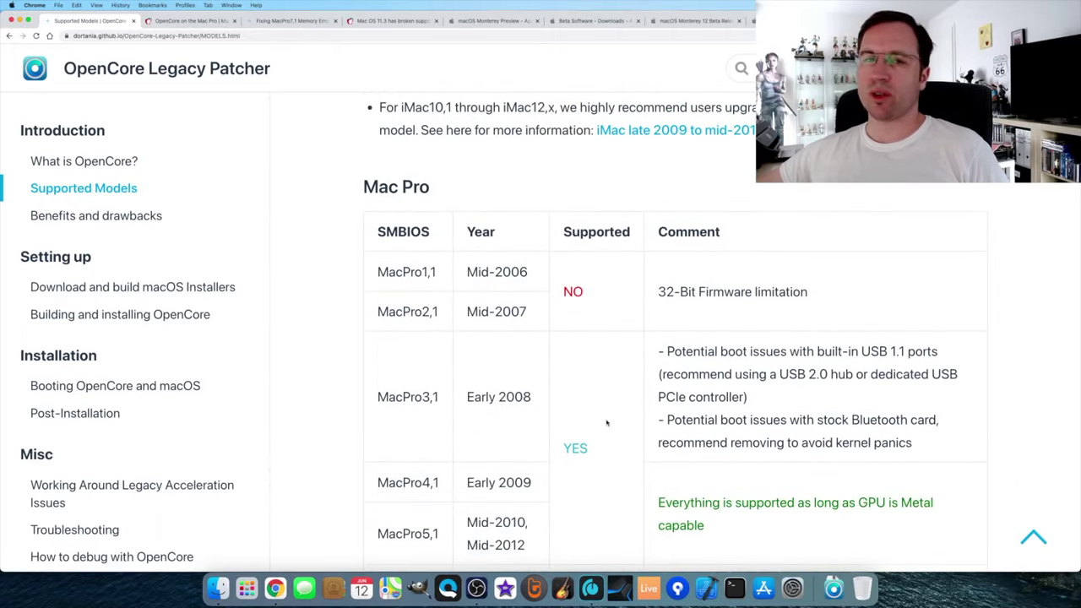
{"action": "scroll", "coordinate": [606, 423], "scroll_direction": "down", "scroll_amount": 15}
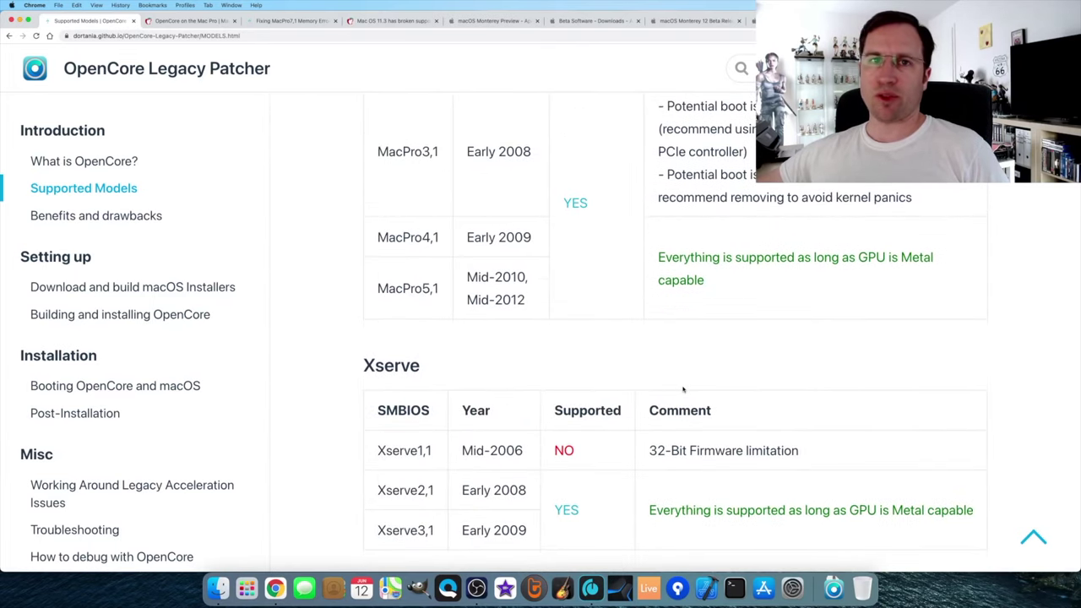
{"action": "scroll", "coordinate": [859, 518], "scroll_direction": "down", "scroll_amount": 15}
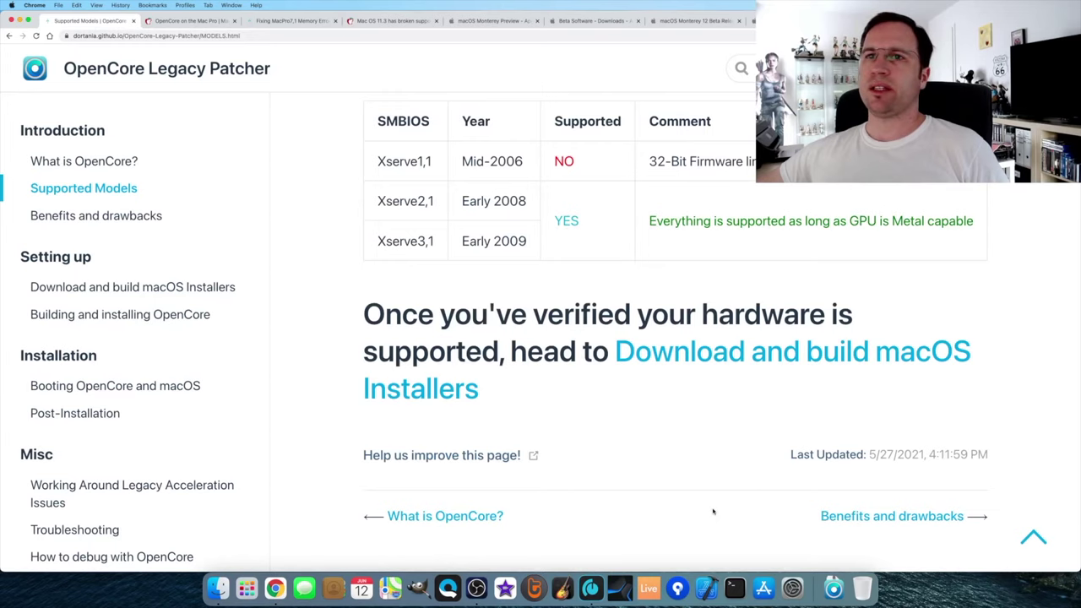
Skim the Benefits and drawbacks page, then open the Download and build macOS Installers page
{"action": "left_click", "coordinate": [859, 518]}
{"action": "scroll", "coordinate": [859, 517], "scroll_direction": "down", "scroll_amount": 20}
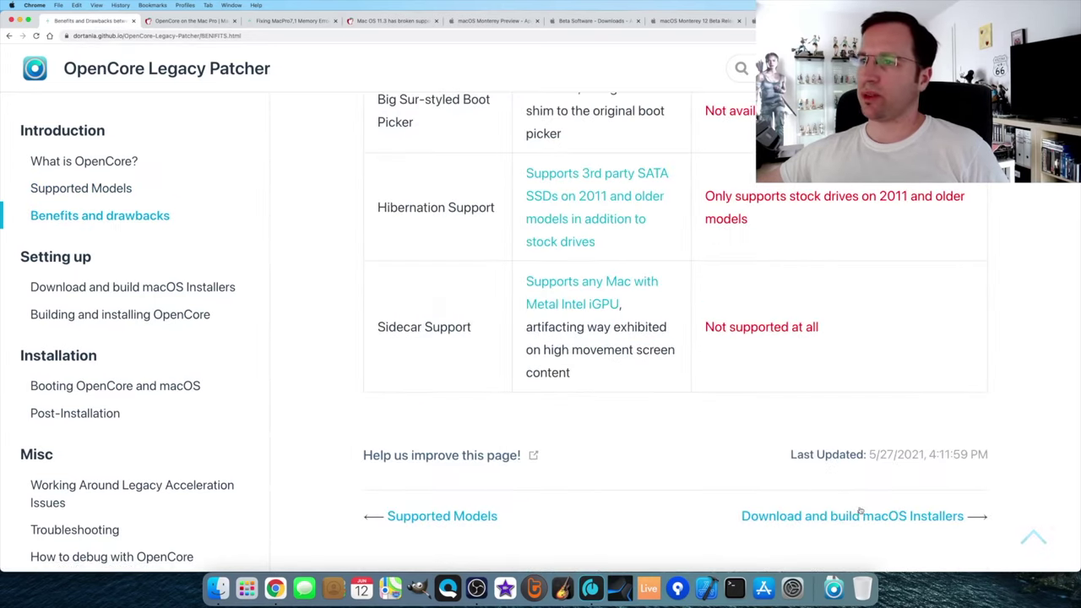
{"action": "left_click", "coordinate": [126, 288]}
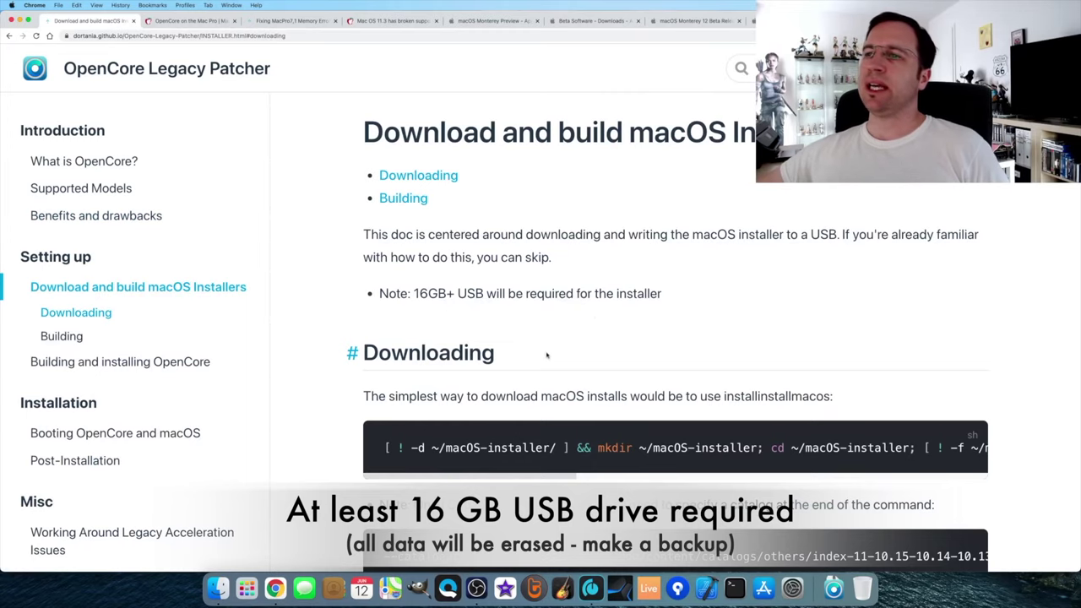
Copy the full installinstallmacos command from the Downloading section, through "sudo python installinstallmacos.py"
{"action": "scroll", "coordinate": [527, 420], "scroll_direction": "down", "scroll_amount": 3}
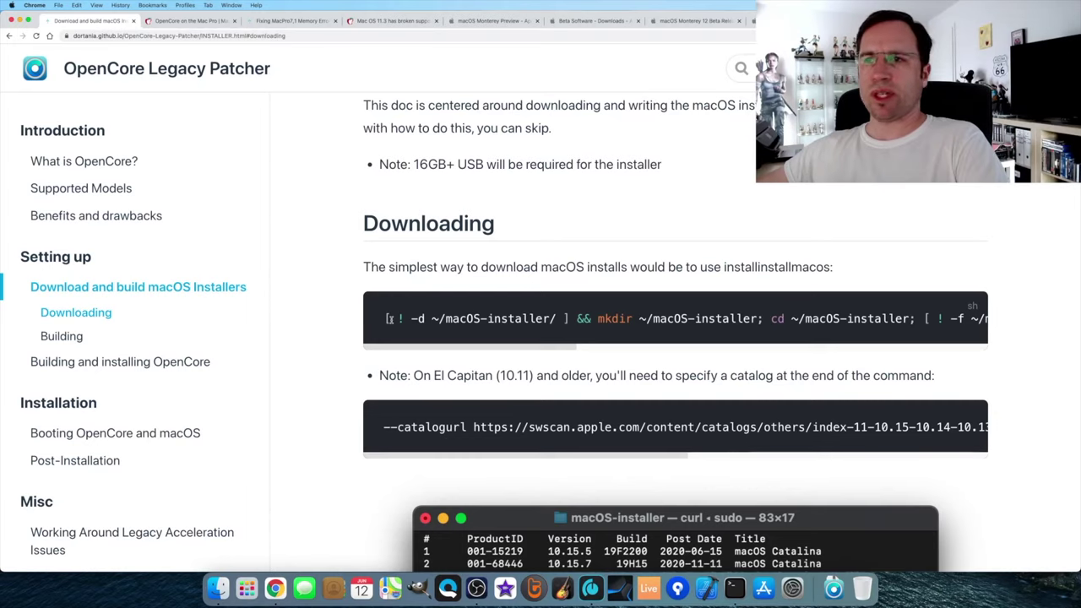
{"action": "left_click_drag", "start_coordinate": [607, 318], "coordinate": [1060, 316]}
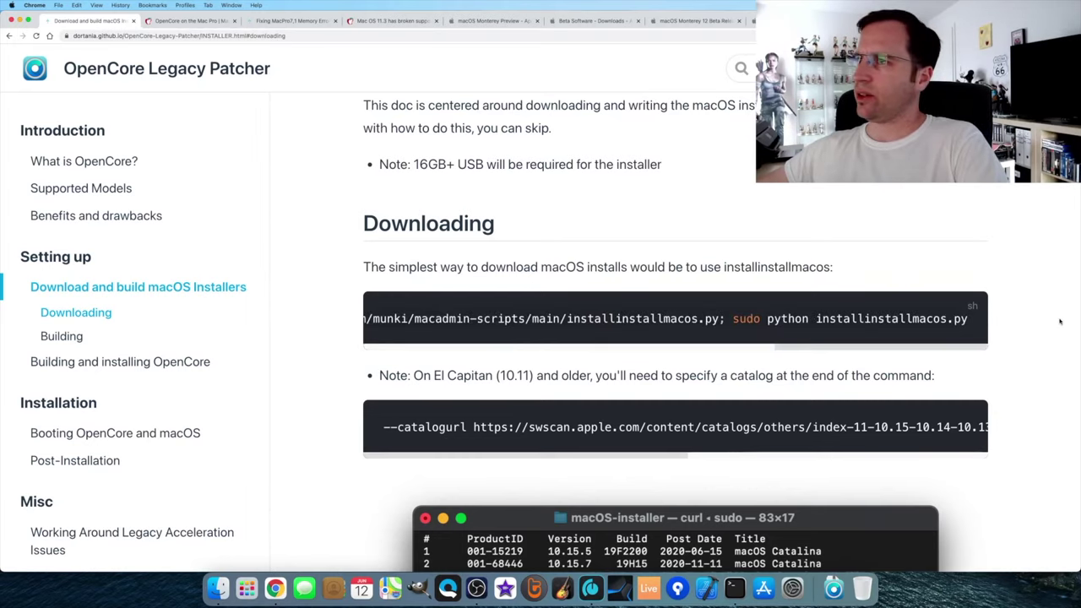
{"action": "left_click", "coordinate": [881, 319], "text": "ctrl"}
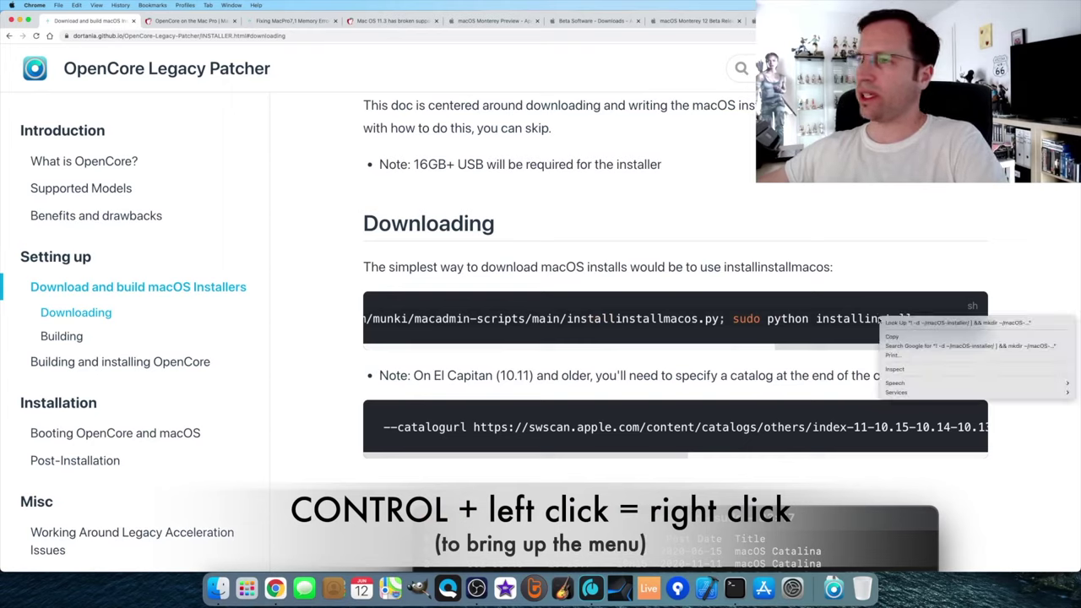
{"action": "left_click", "coordinate": [908, 337]}
Switch to Terminal and enlarge its text to a comfortably readable size
{"action": "left_click", "coordinate": [734, 585]}
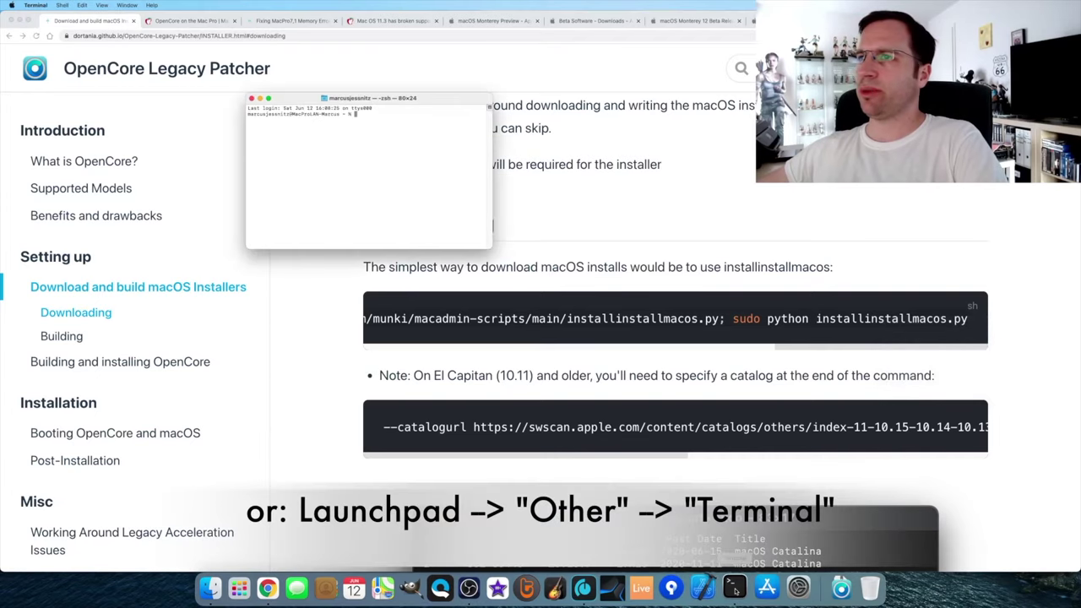
{"action": "key", "text": "super+plus"}
{"action": "key", "text": "super+plus"}
{"action": "key", "text": "super+plus"}
{"action": "key", "text": "super+plus"}
{"action": "key", "text": "super+plus"}
{"action": "key", "text": "super+plus"}
{"action": "key", "text": "super+plus"}
{"action": "key", "text": "super+plus"}
{"action": "key", "text": "super+plus"}
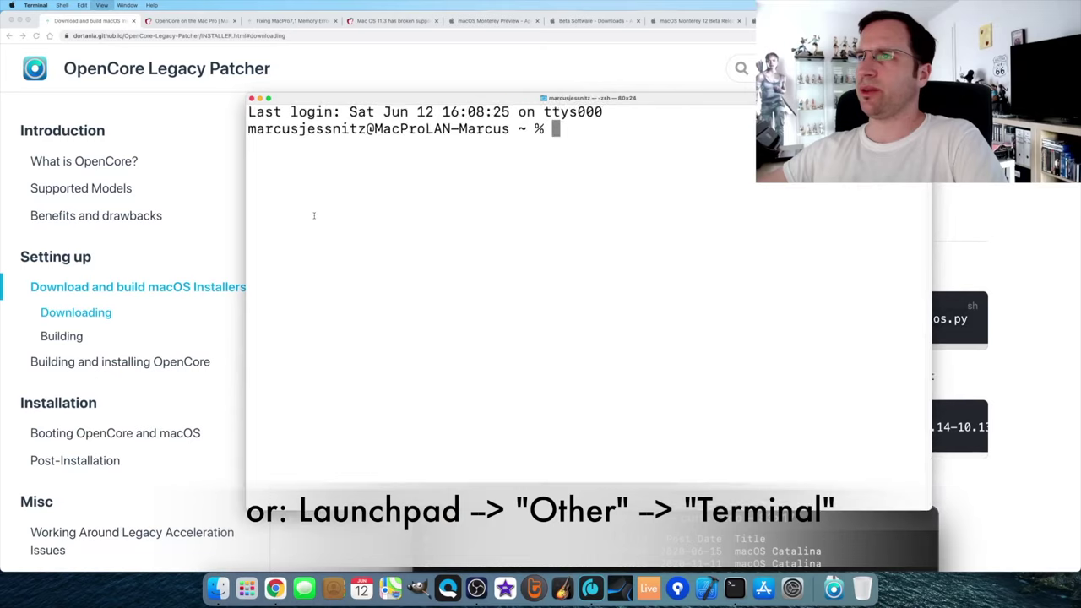
{"action": "key", "text": "super+plus"}
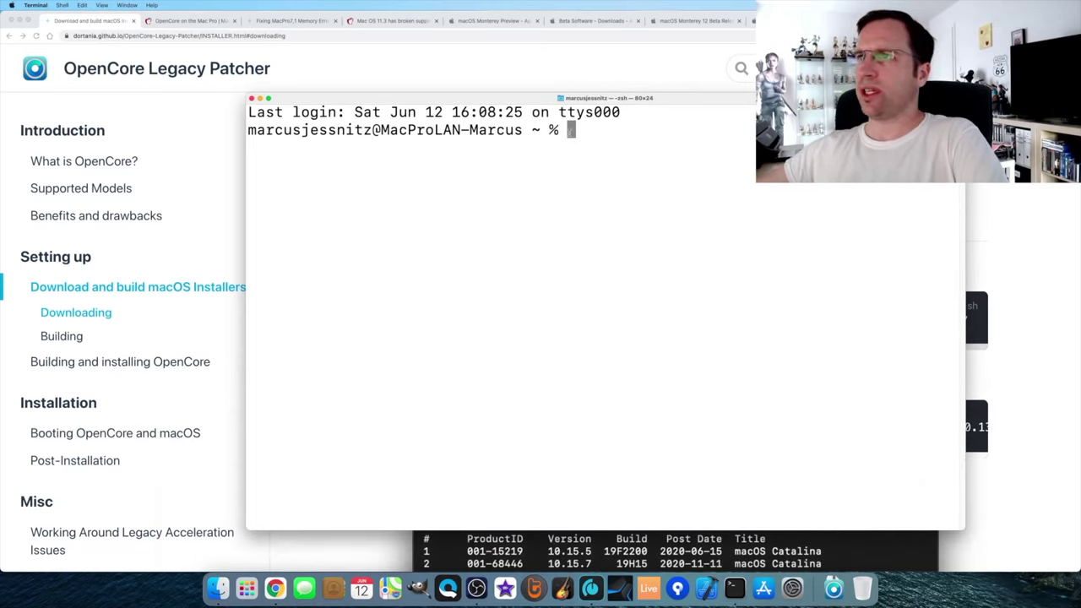
Paste and run the copied installinstallmacos command, authorizing it with the account password
{"action": "right_click", "coordinate": [571, 129]}
{"action": "left_click", "coordinate": [590, 149]}
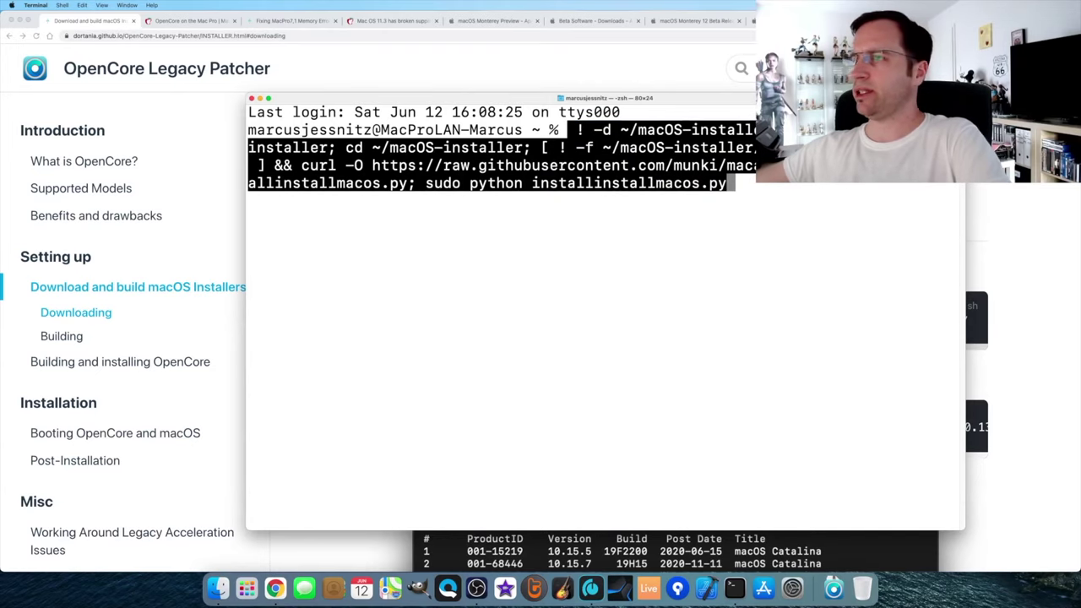
{"action": "key", "text": "Return"}
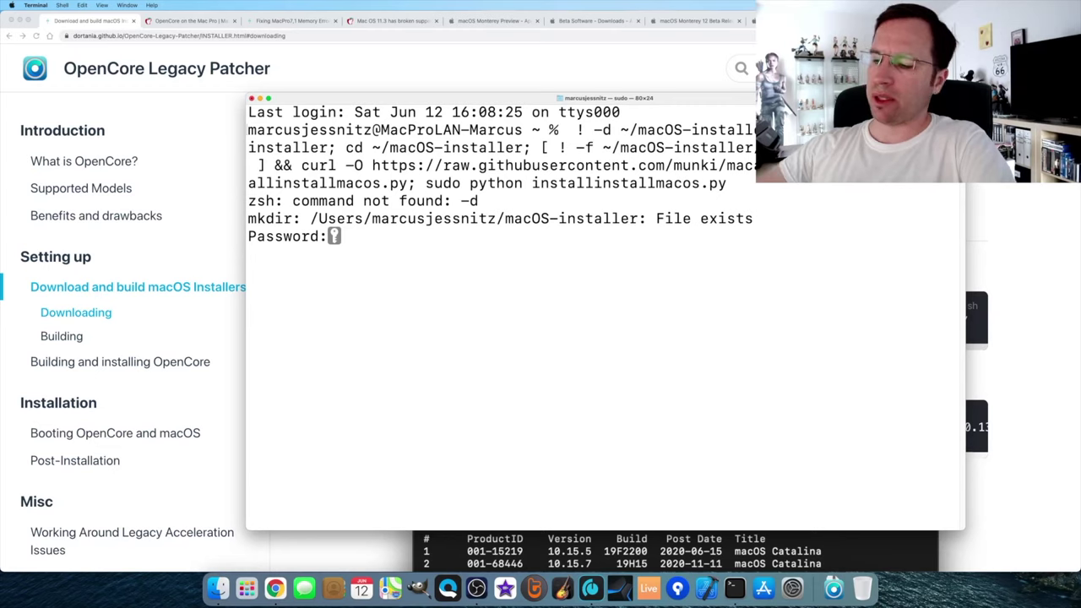
{"action": "key", "text": "Return"}
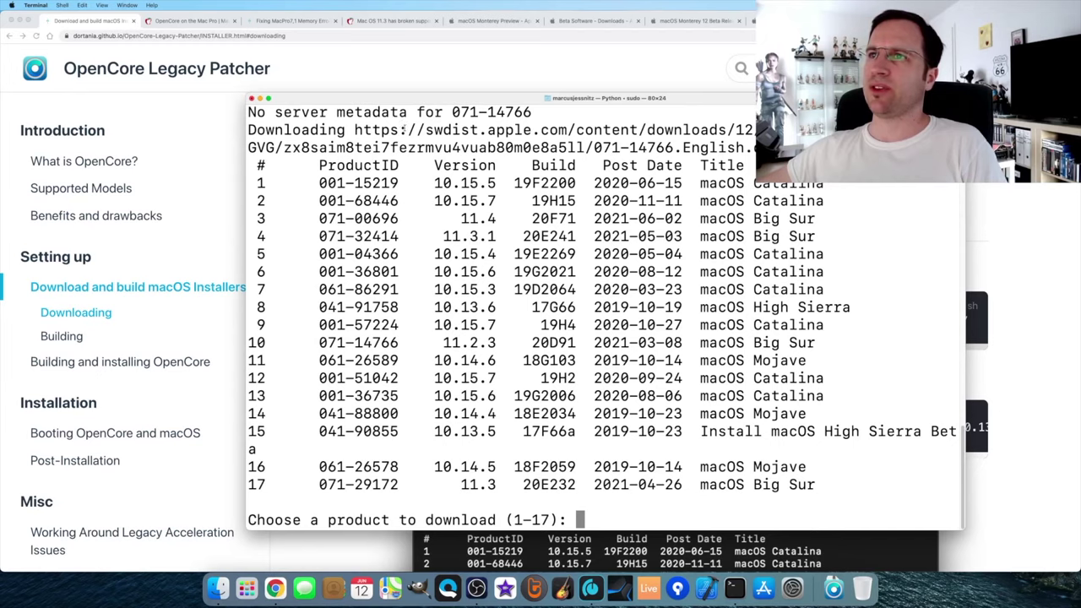
Identify the macOS Big Sur 11.4 entry in the product list and start downloading it as product 3
{"action": "left_click_drag", "start_coordinate": [354, 130], "coordinate": [761, 147]}
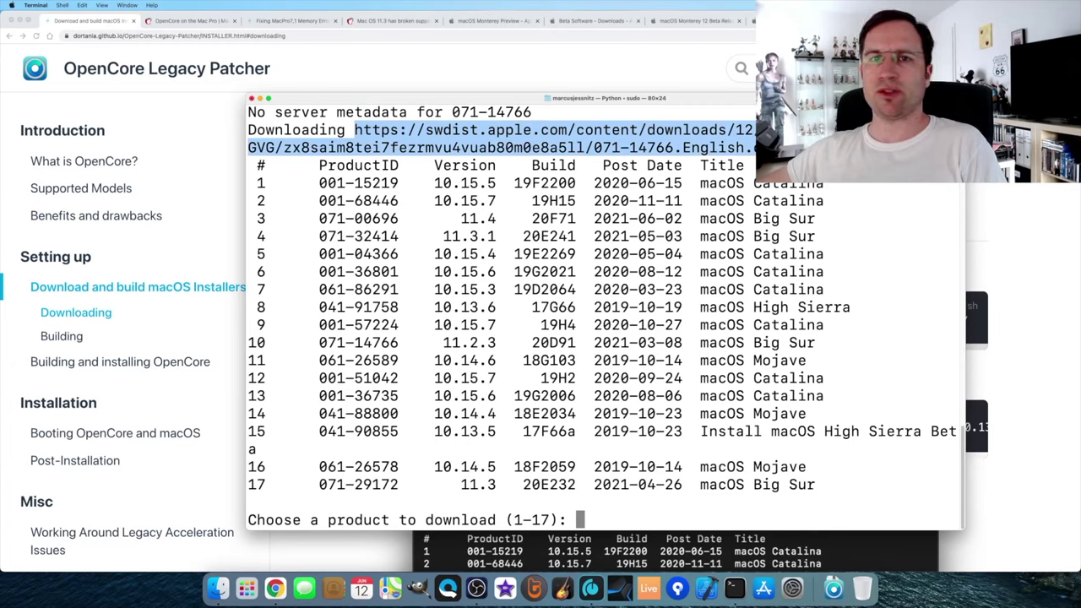
{"action": "left_click", "coordinate": [351, 130]}
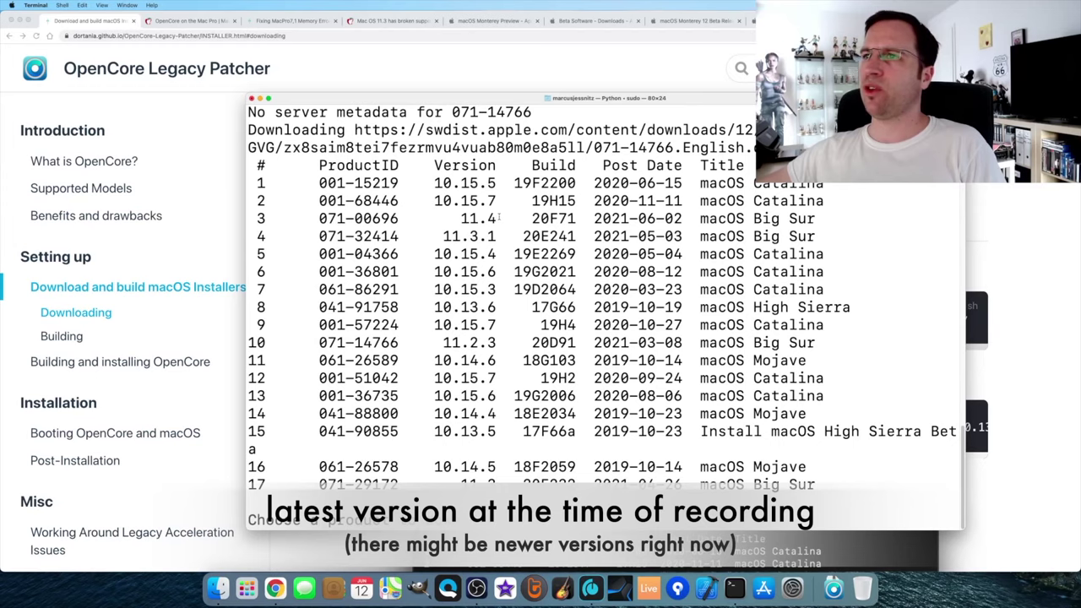
{"action": "left_click_drag", "start_coordinate": [499, 218], "coordinate": [445, 218]}
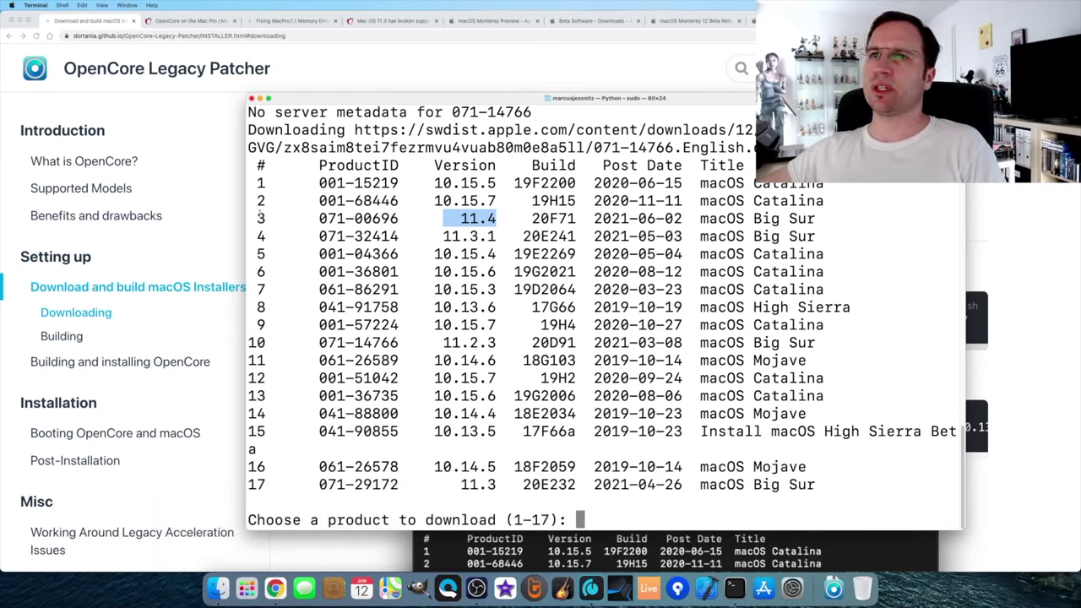
{"action": "left_click_drag", "start_coordinate": [256, 218], "coordinate": [265, 218]}
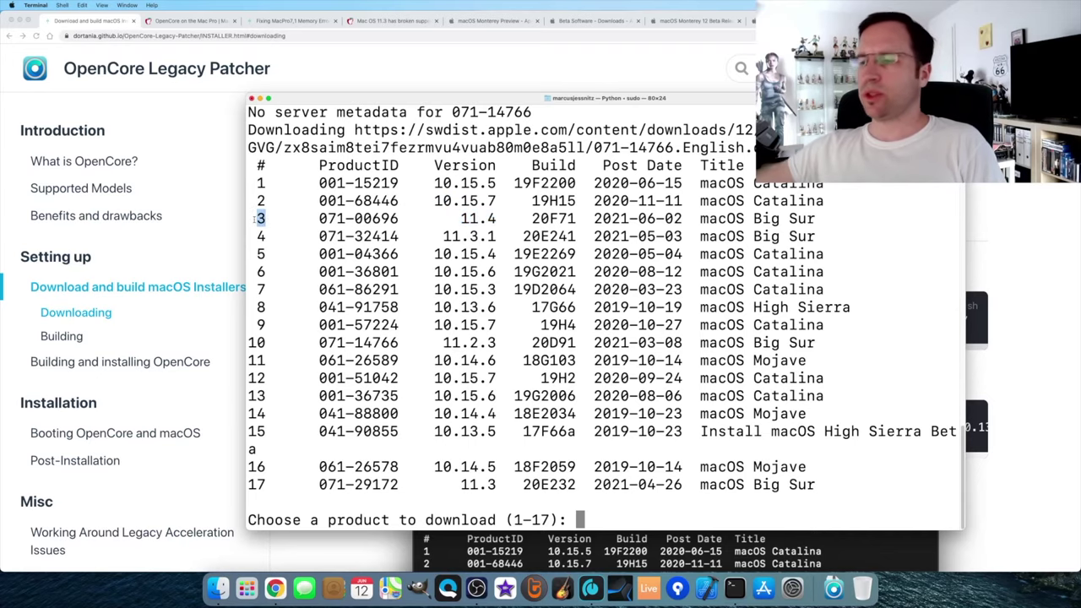
{"action": "type", "text": "3"}
{"action": "key", "text": "Return"}
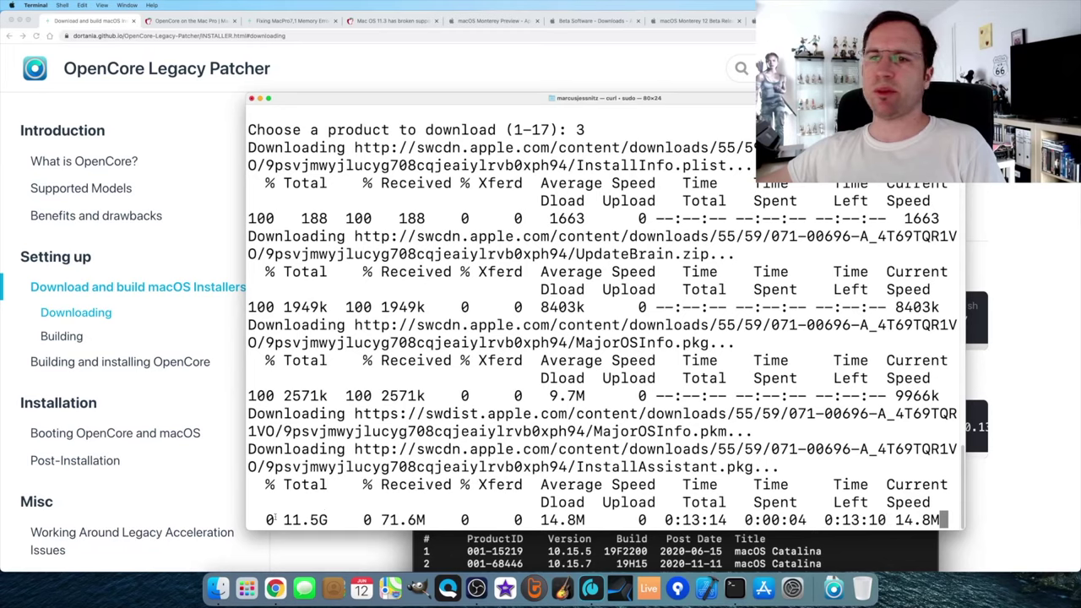
{"action": "left_click_drag", "start_coordinate": [283, 520], "coordinate": [332, 520]}
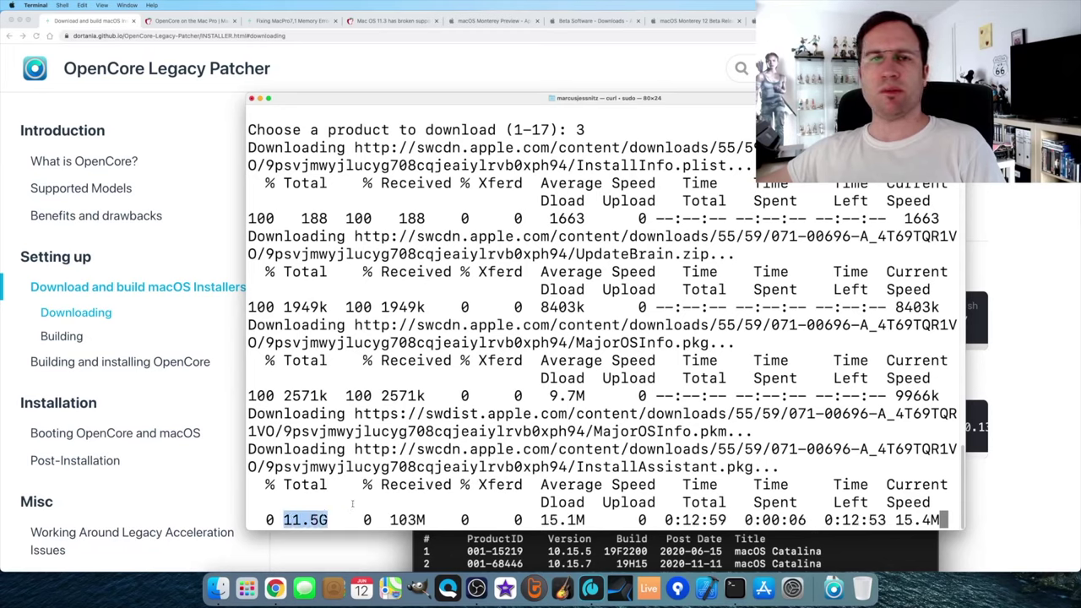
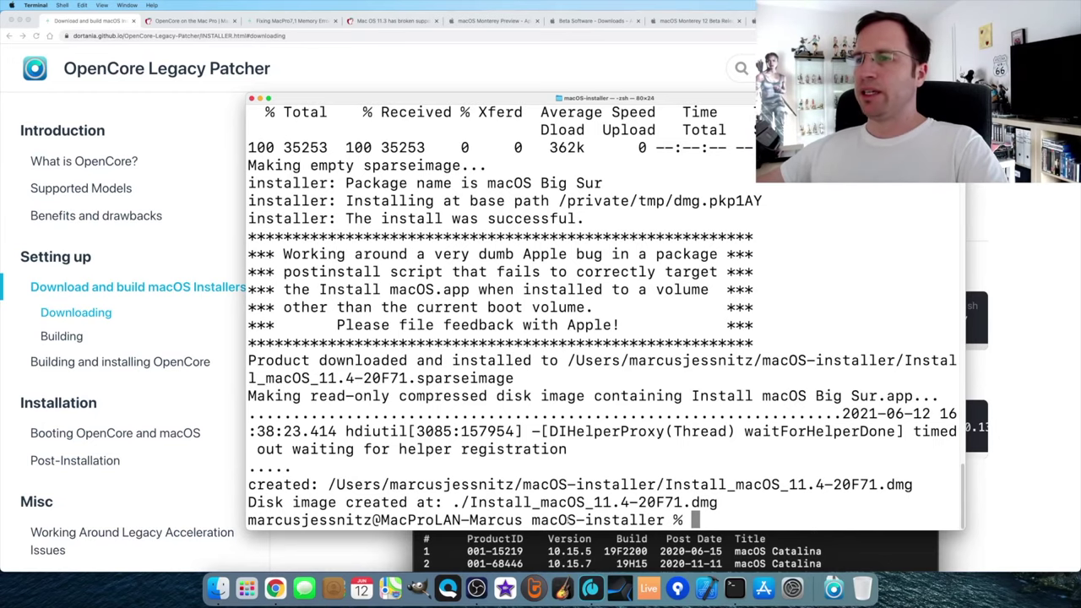
Switch to Finder and open the macOS-installer folder in the home folder
{"action": "left_click", "coordinate": [219, 589]}
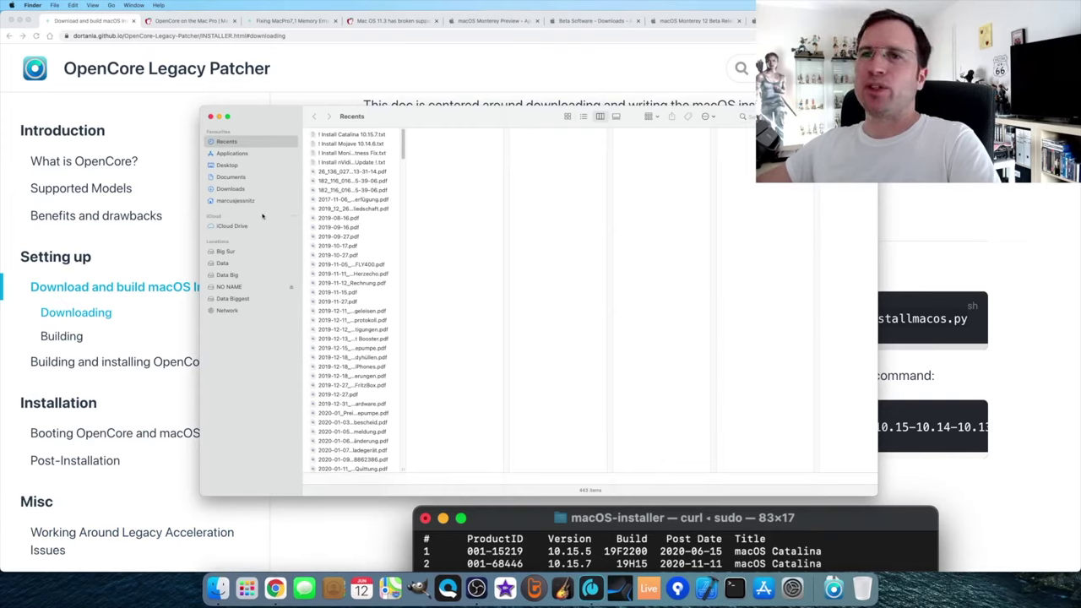
{"action": "left_click", "coordinate": [237, 201]}
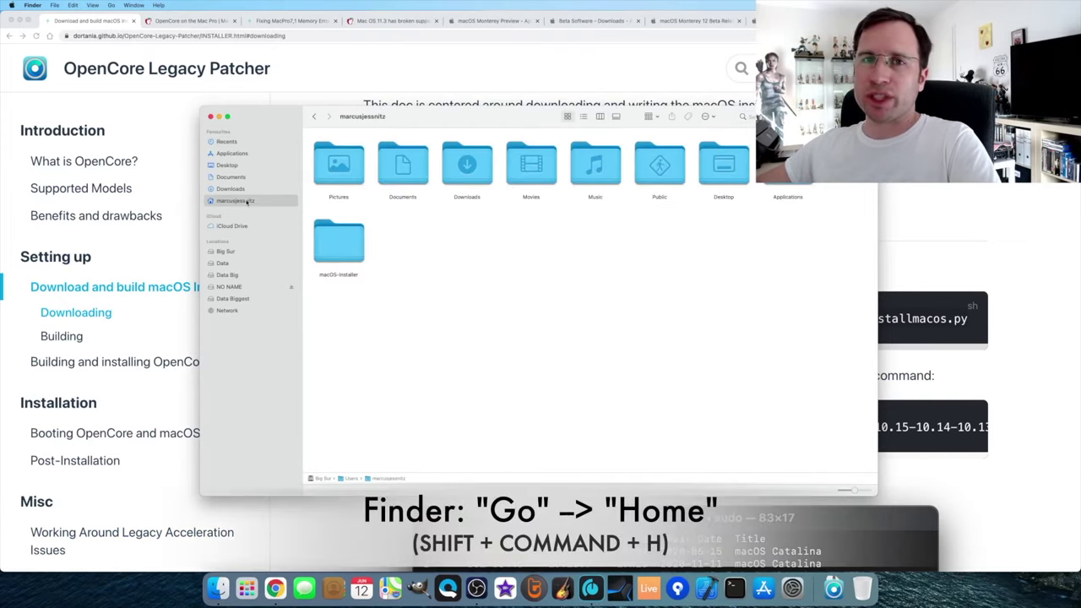
{"action": "left_click", "coordinate": [110, 5]}
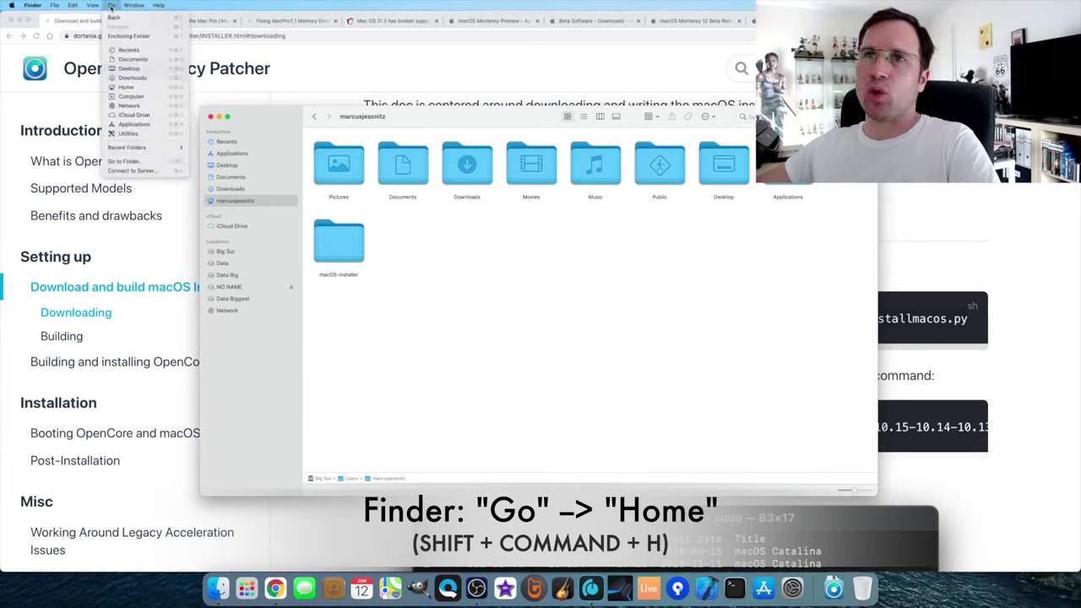
{"action": "left_click", "coordinate": [144, 88]}
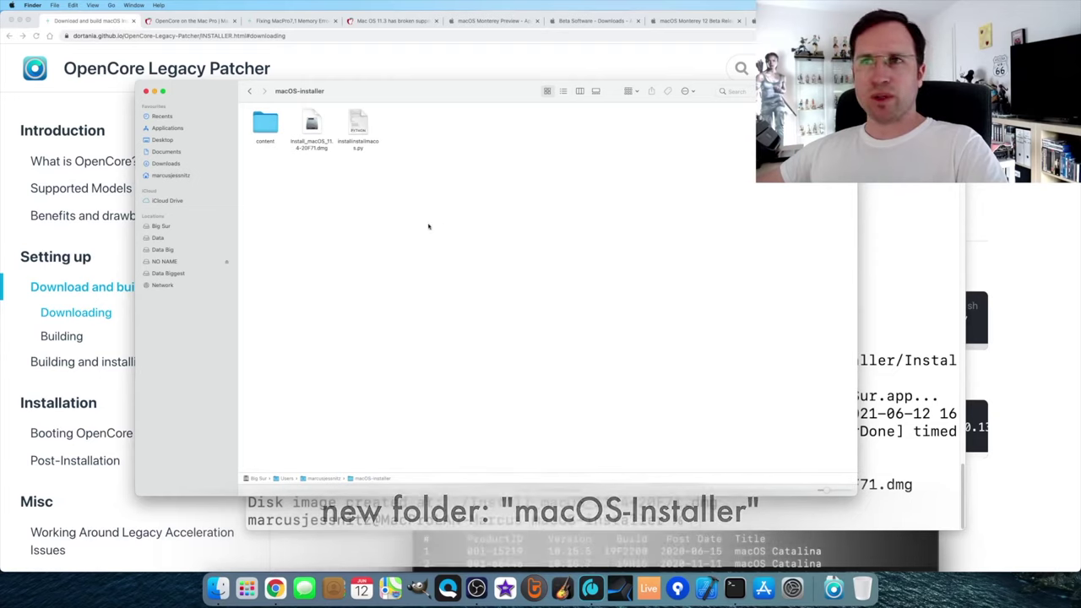
Mount Install_macOS_11.4-20F71.dmg and copy its Install macOS Big Sur app to the Applications folder
{"action": "left_click", "coordinate": [318, 145]}
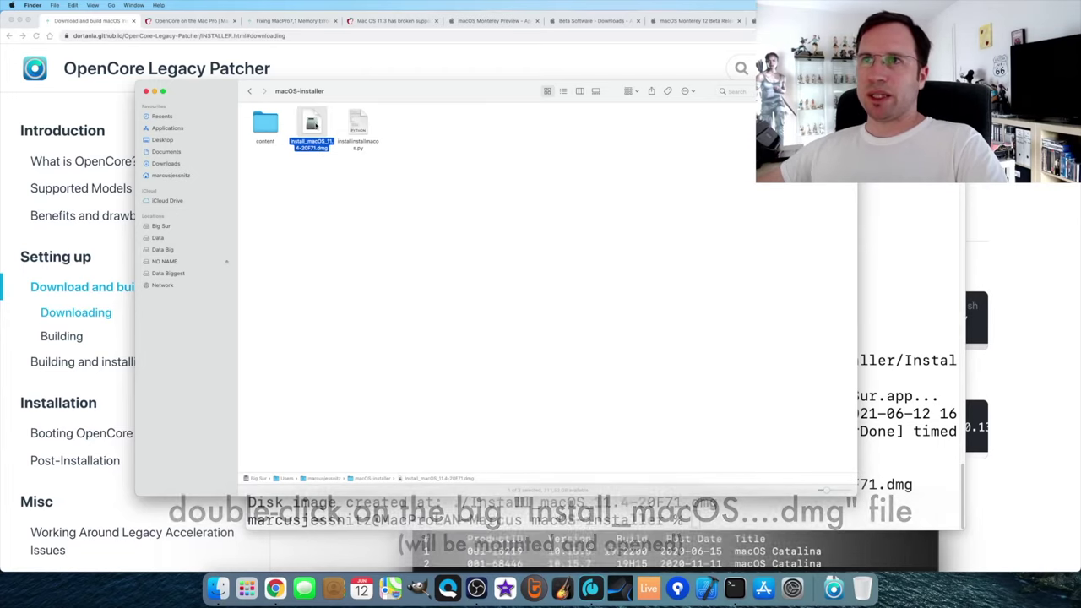
{"action": "double_click", "coordinate": [312, 128]}
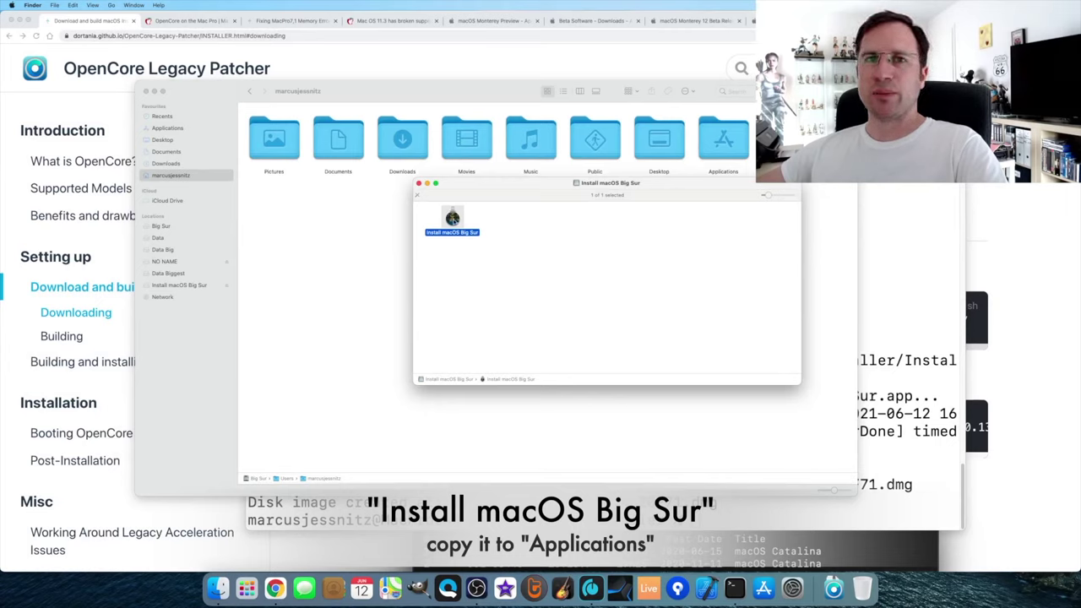
{"action": "left_click_drag", "start_coordinate": [453, 217], "coordinate": [172, 129]}
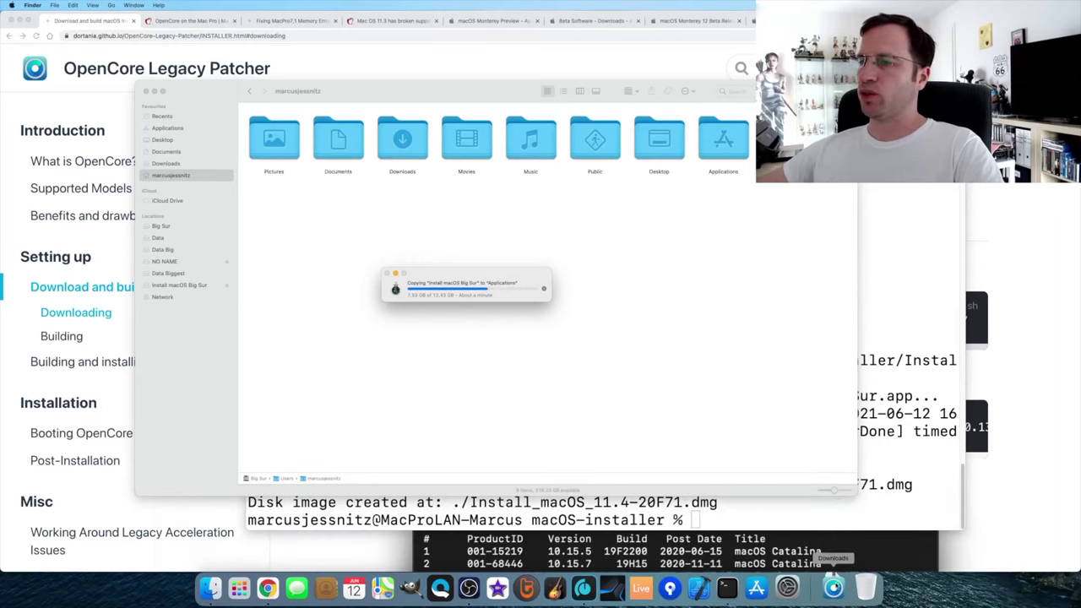
Go to the guide's Building section and read the USB formatting settings and the createinstallmedia instructions
{"action": "left_click", "coordinate": [834, 586]}
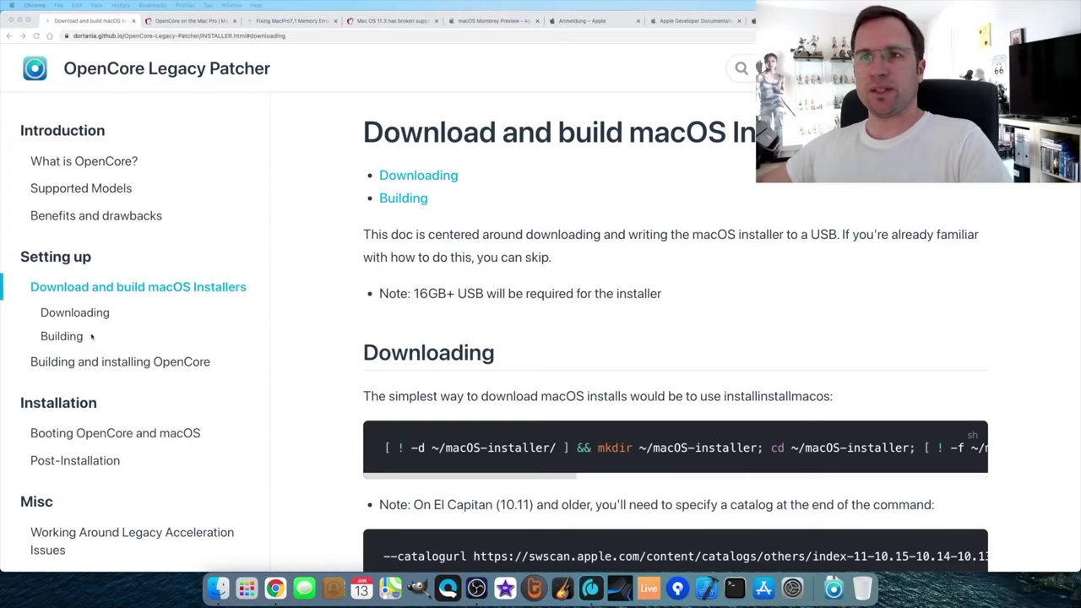
{"action": "left_click", "coordinate": [63, 338]}
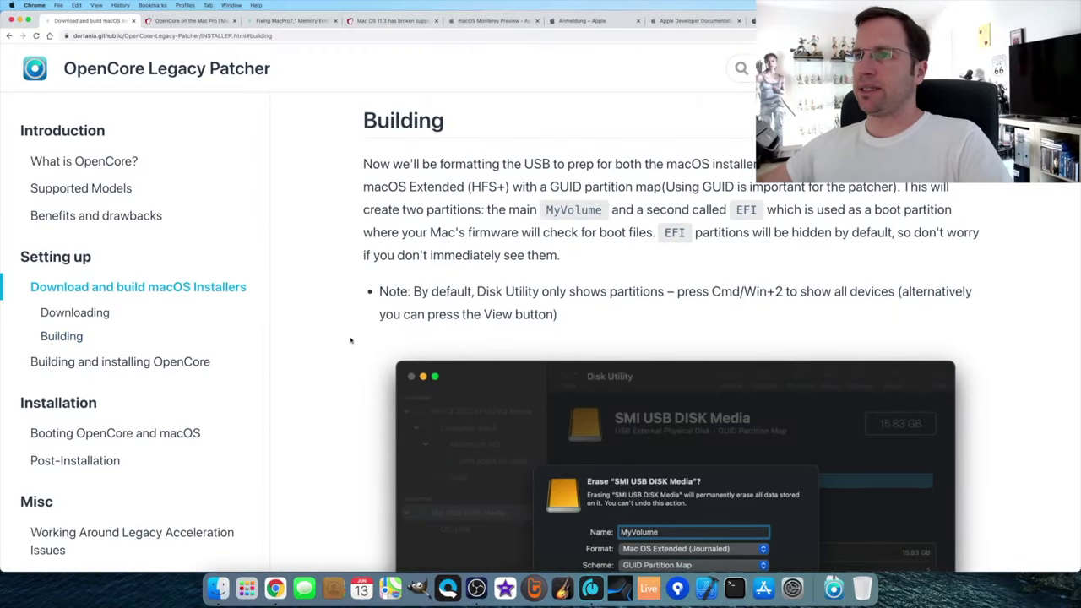
{"action": "scroll", "coordinate": [352, 338], "scroll_direction": "down", "scroll_amount": 3}
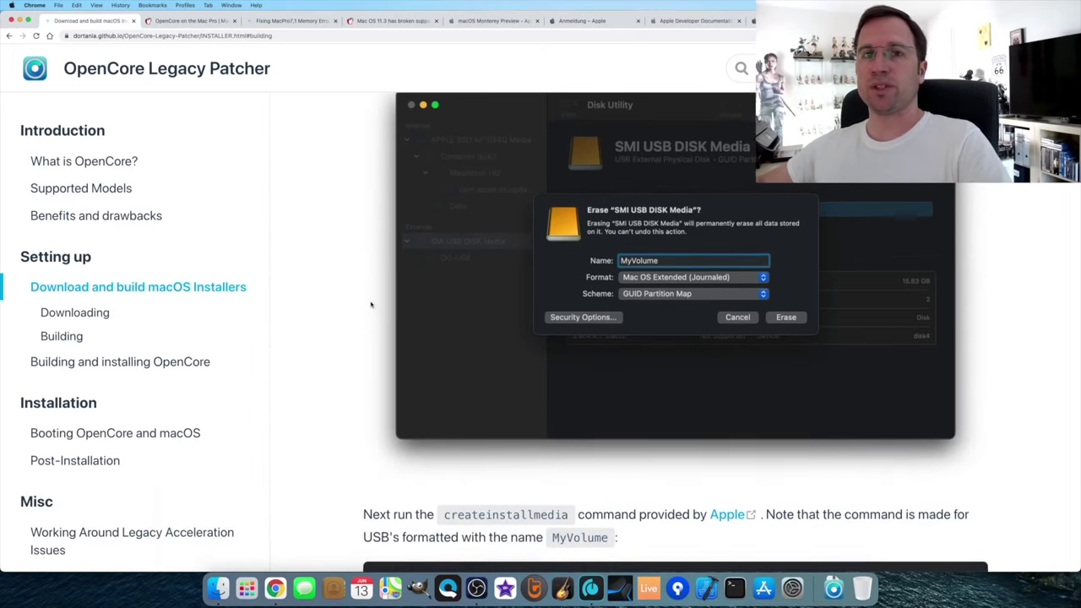
{"action": "scroll", "coordinate": [371, 304], "scroll_direction": "down", "scroll_amount": 1}
{"action": "scroll", "coordinate": [371, 304], "scroll_direction": "down", "scroll_amount": 3}
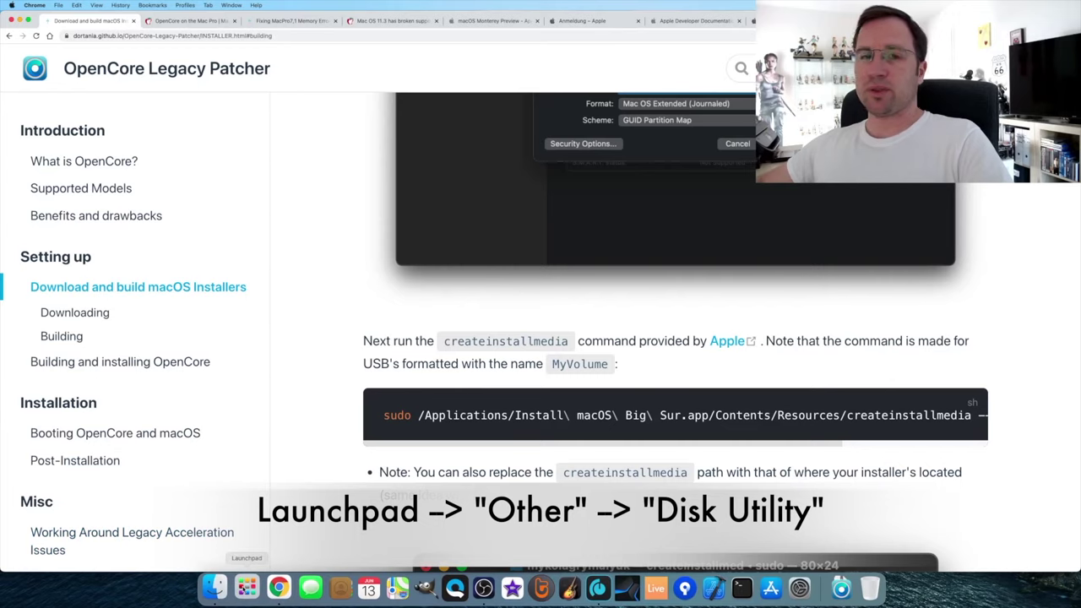
Open Disk Utility from Launchpad's Andere folder and check that its view is set to Show All Devices
{"action": "left_click", "coordinate": [247, 587]}
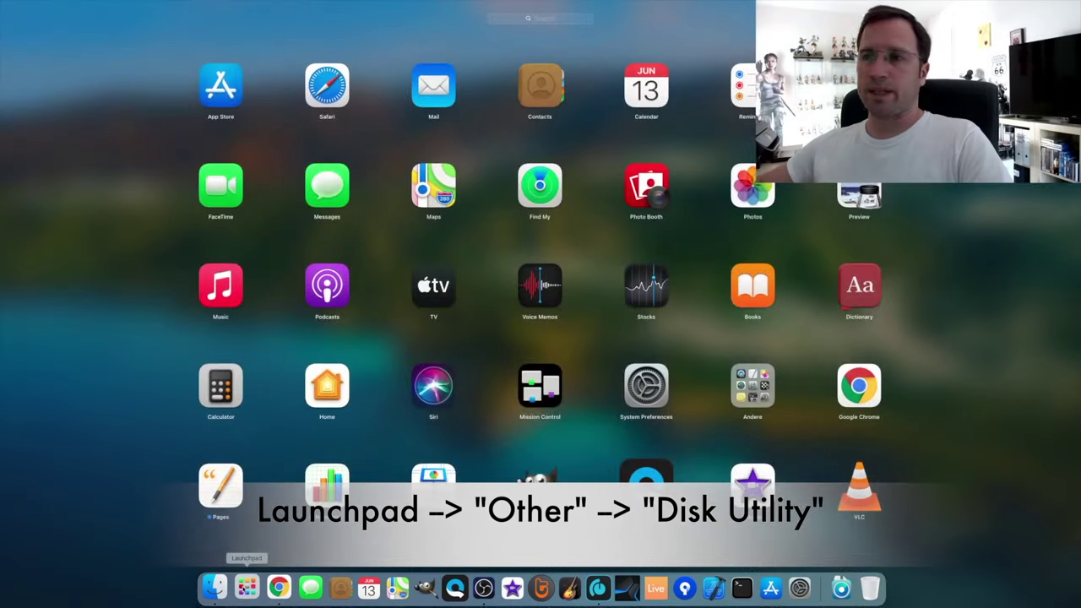
{"action": "left_click", "coordinate": [766, 406]}
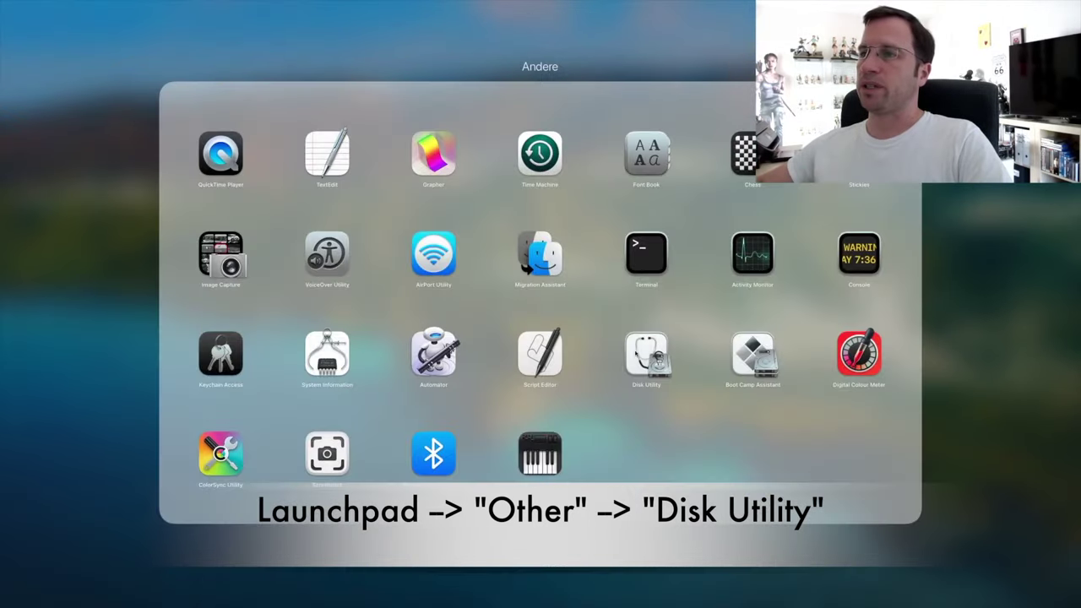
{"action": "left_click", "coordinate": [646, 355]}
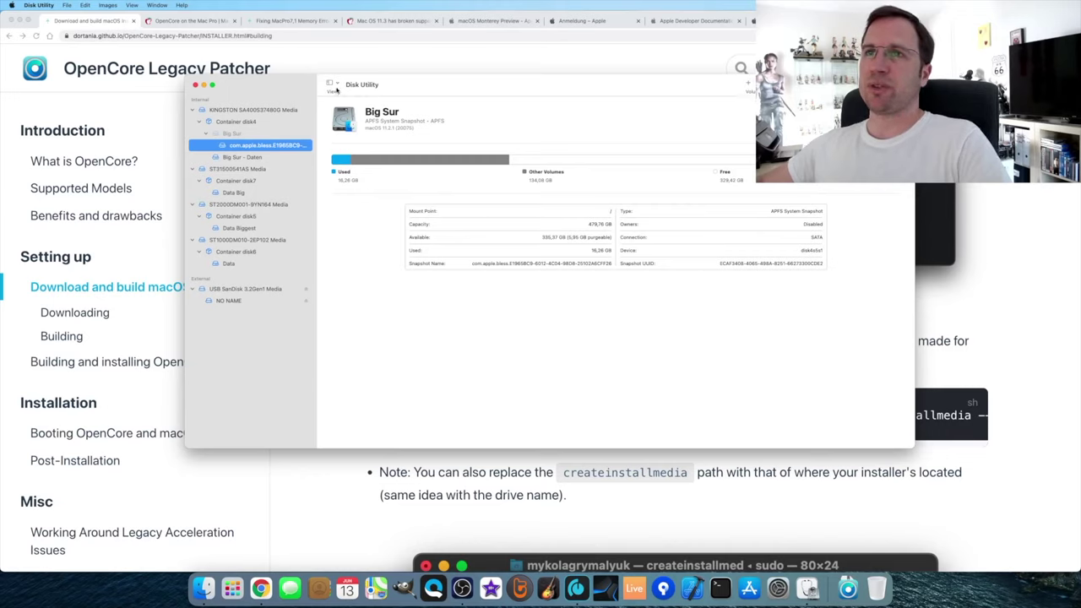
{"action": "left_click", "coordinate": [336, 89]}
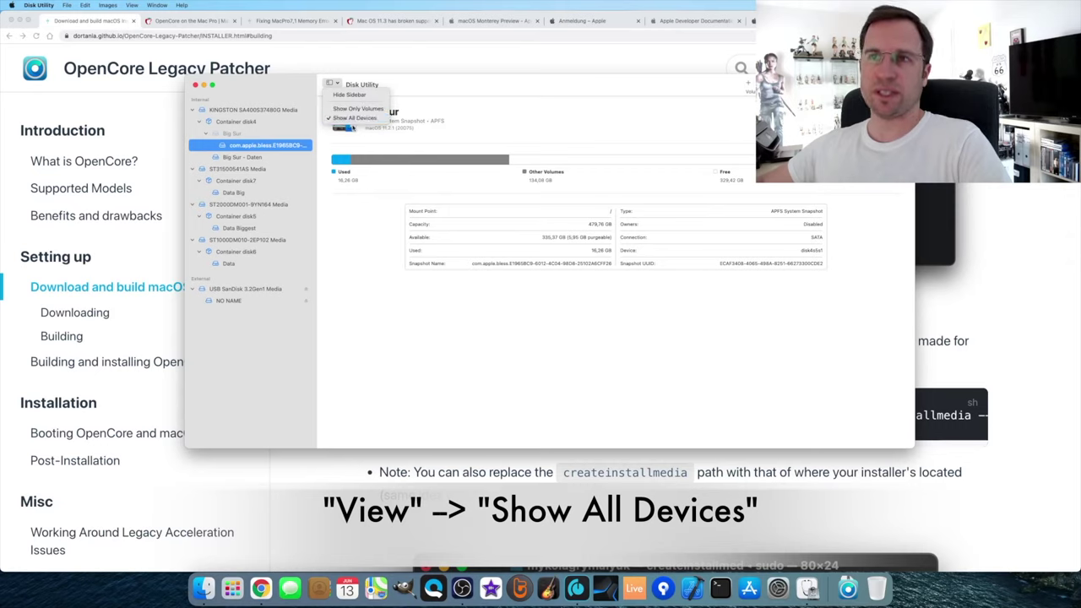
{"action": "left_click", "coordinate": [328, 211]}
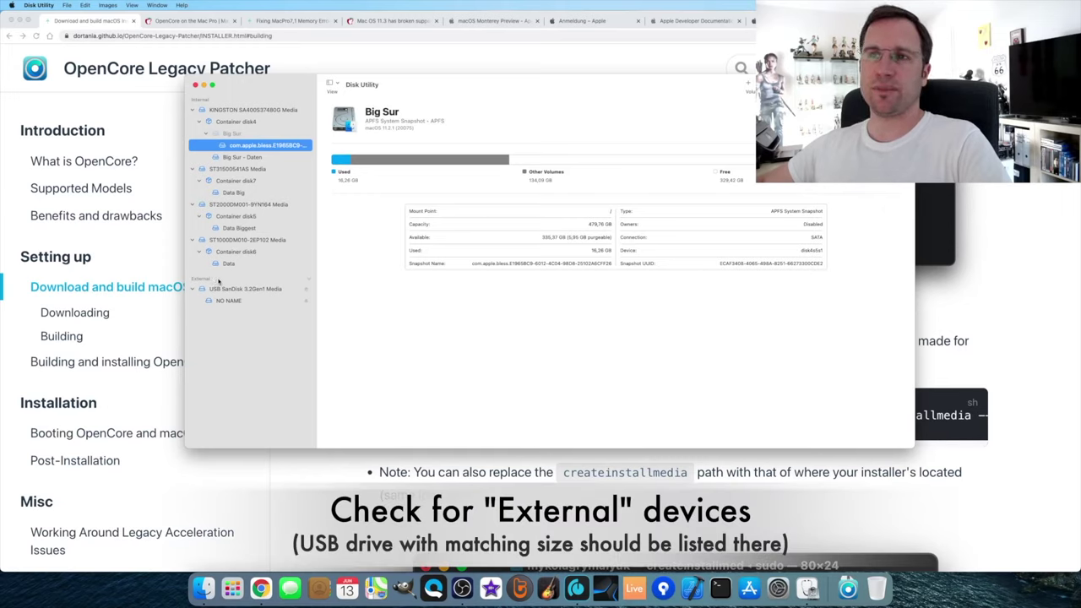
Erase the external USB SanDisk 3.2Gen1 Media drive as MyVolume, Mac OS Extended (Journaled) with GUID Partition Map, and close Disk Utility
{"action": "left_click", "coordinate": [256, 290]}
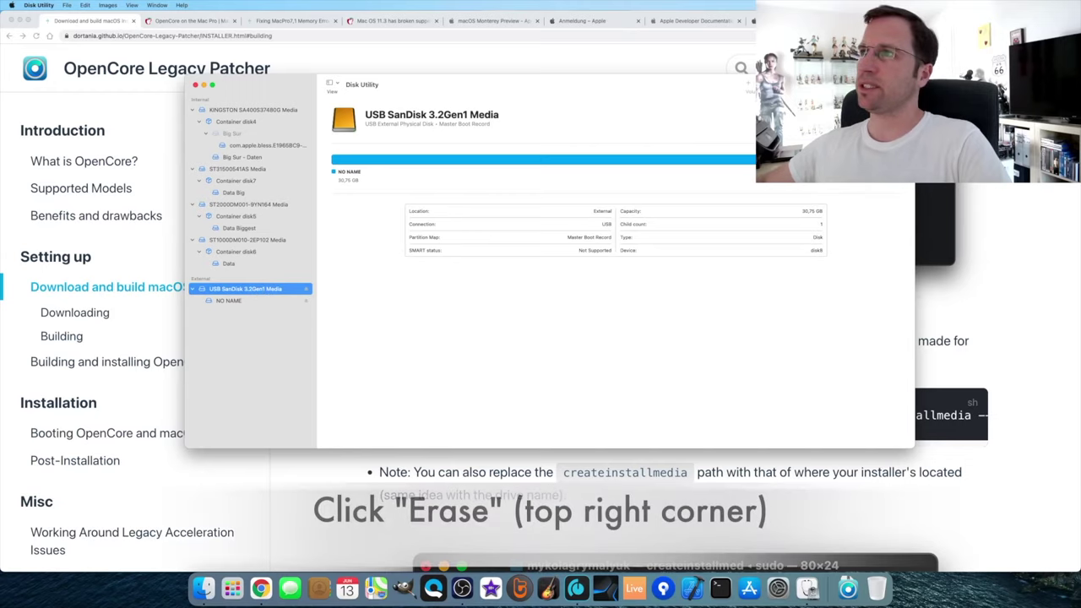
{"action": "left_click", "coordinate": [794, 85]}
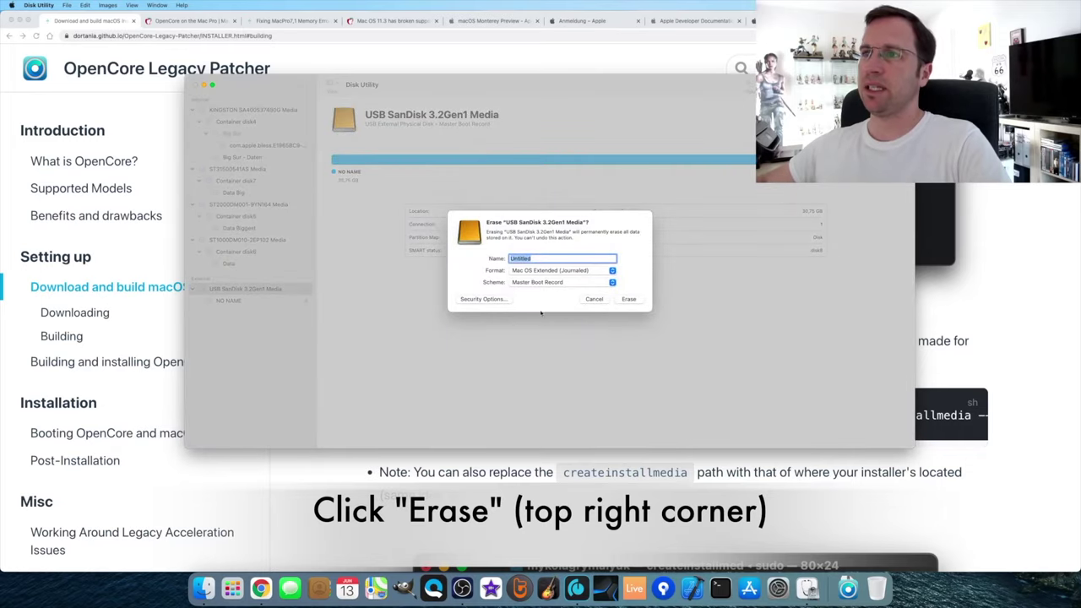
{"action": "type", "text": "MyVolume"}
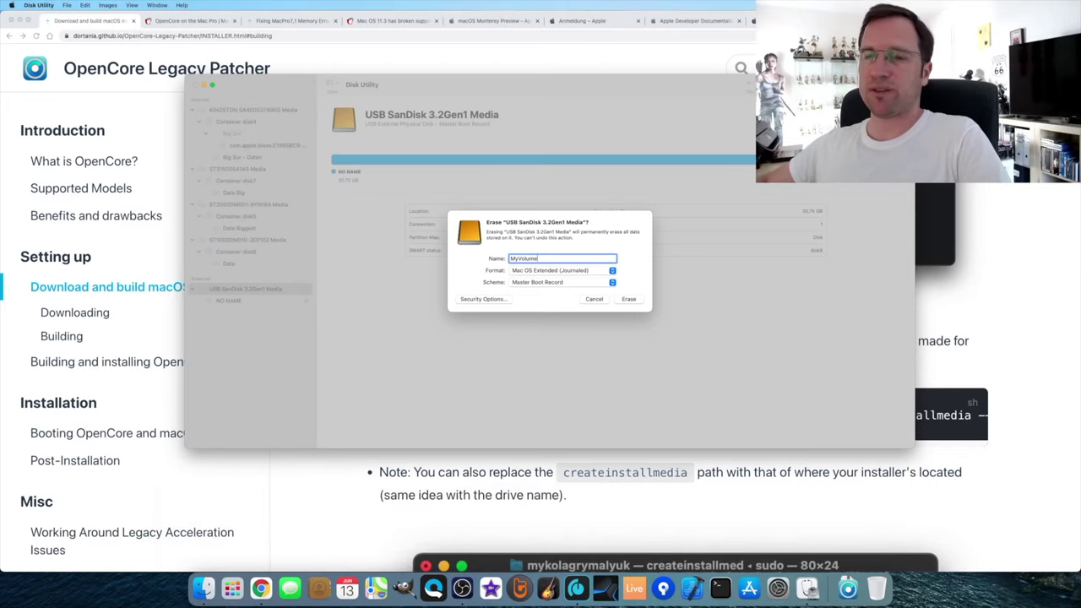
{"action": "left_click", "coordinate": [563, 271]}
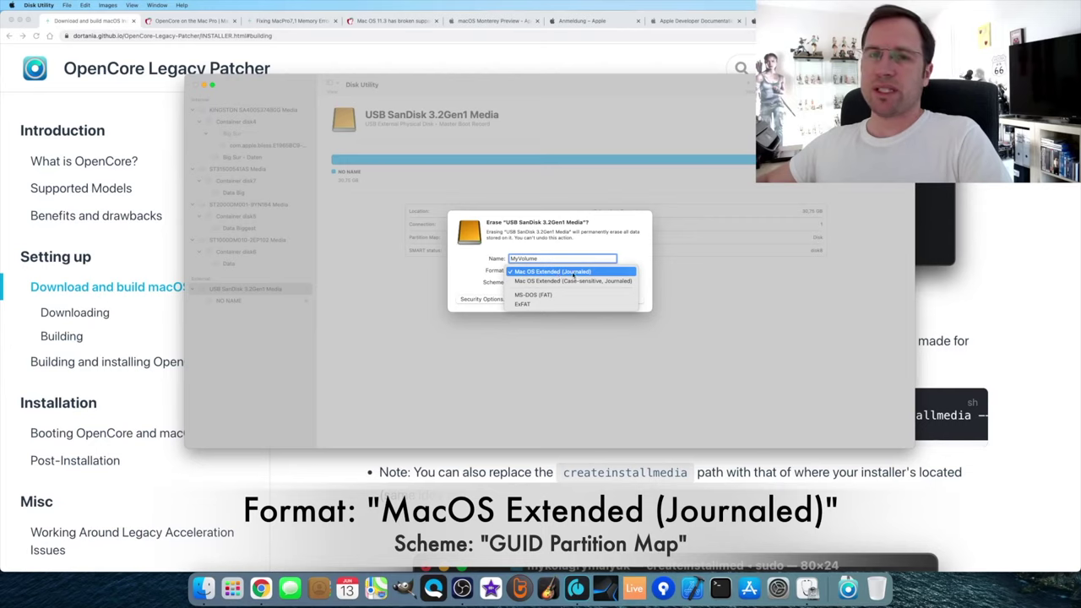
{"action": "left_click", "coordinate": [557, 273]}
{"action": "left_click", "coordinate": [557, 283]}
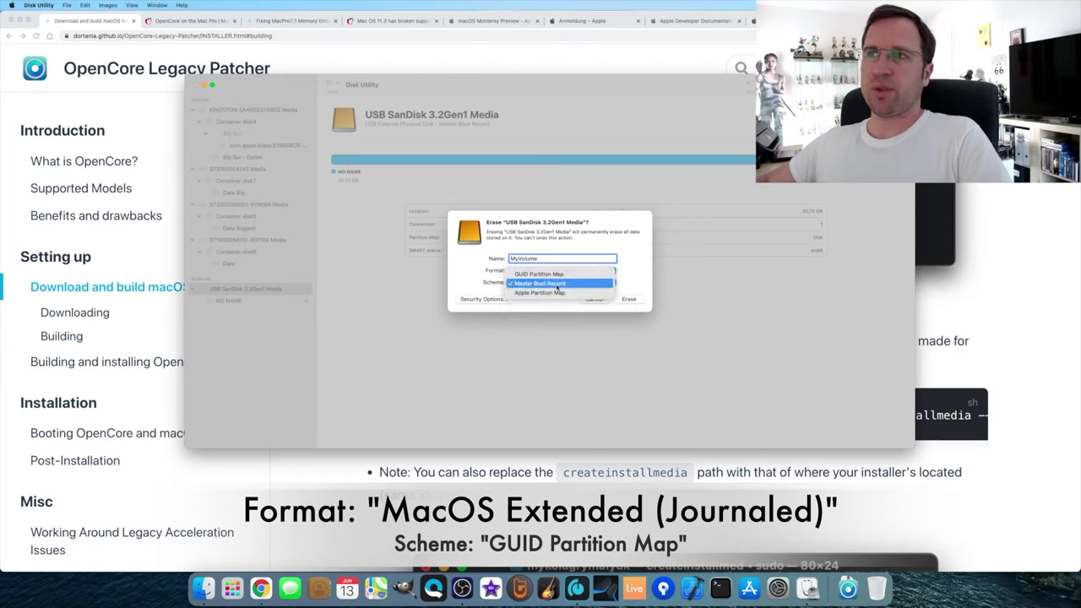
{"action": "left_click", "coordinate": [585, 275]}
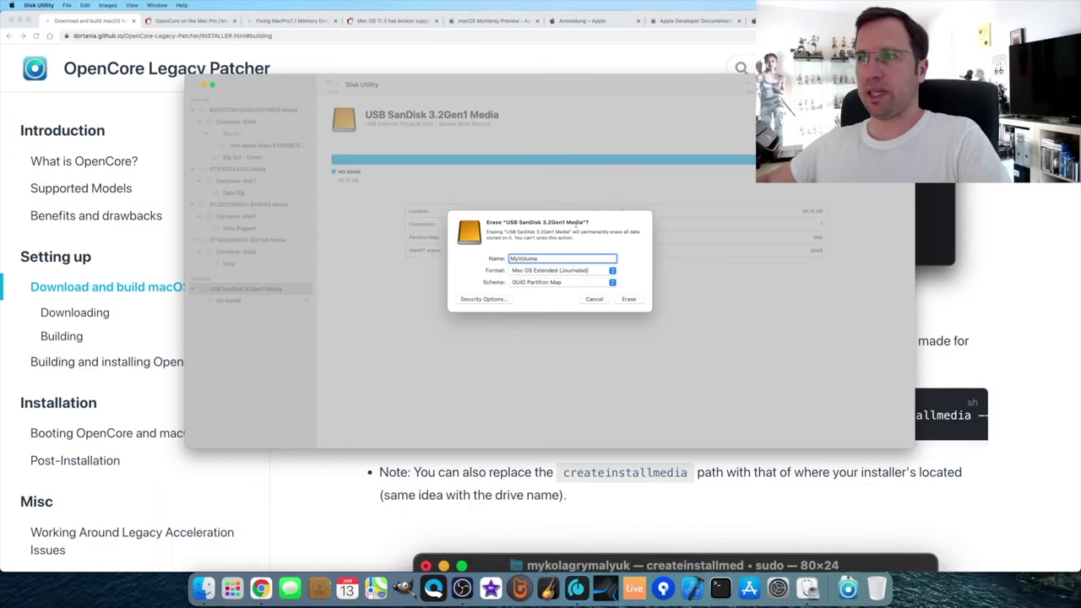
{"action": "left_click", "coordinate": [626, 300]}
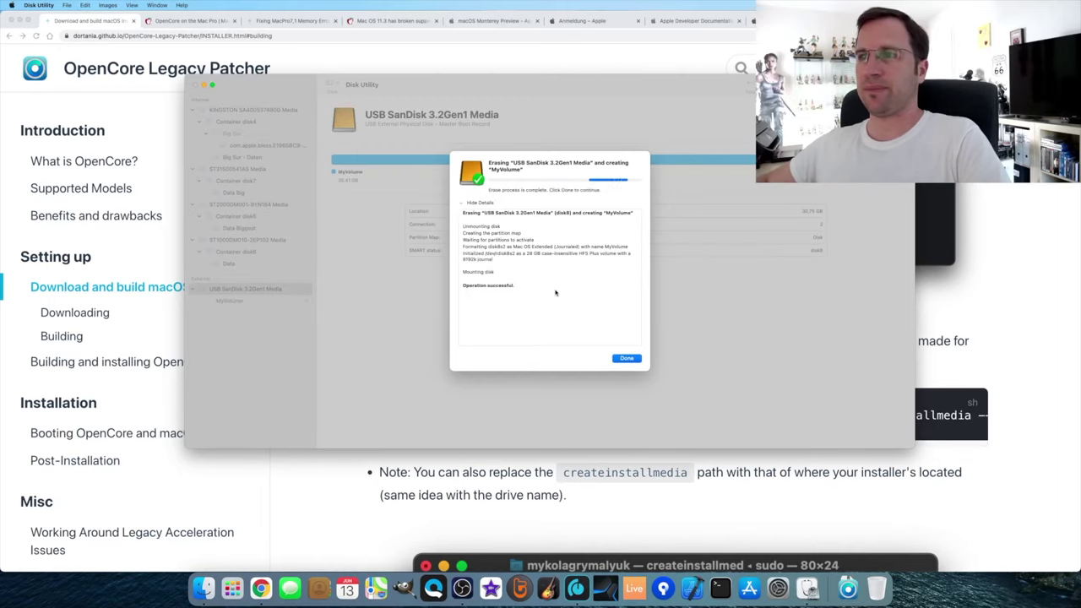
{"action": "left_click", "coordinate": [630, 360]}
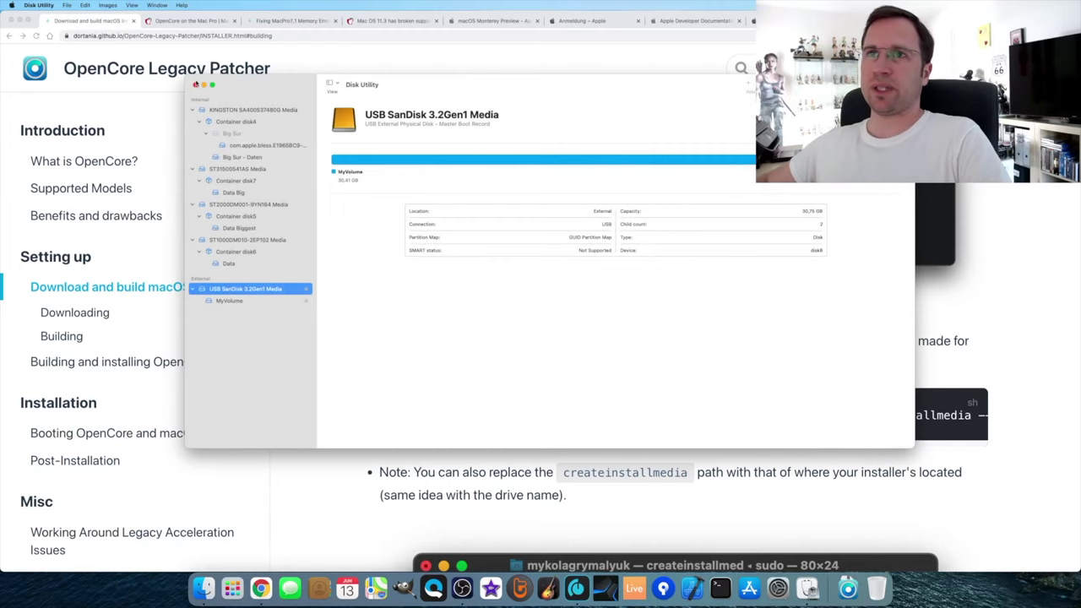
{"action": "left_click", "coordinate": [195, 85]}
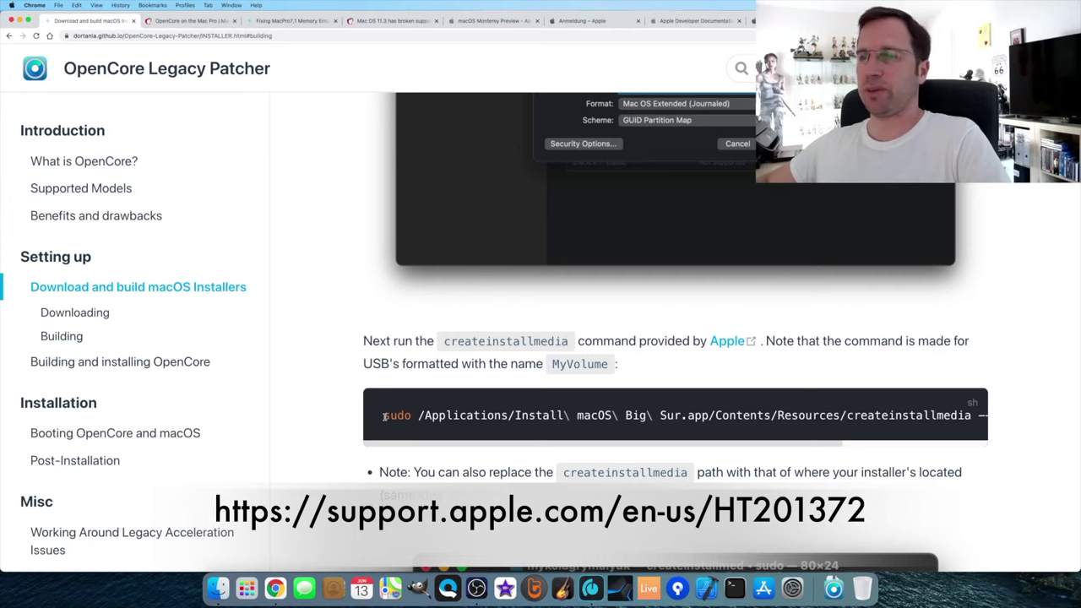
Copy the full createinstallmedia command for /Volumes/MyVolume from the guide's Building section
{"action": "scroll", "coordinate": [980, 418], "scroll_direction": "right", "scroll_amount": 5}
{"action": "scroll", "coordinate": [998, 417], "scroll_direction": "right", "scroll_amount": 1}
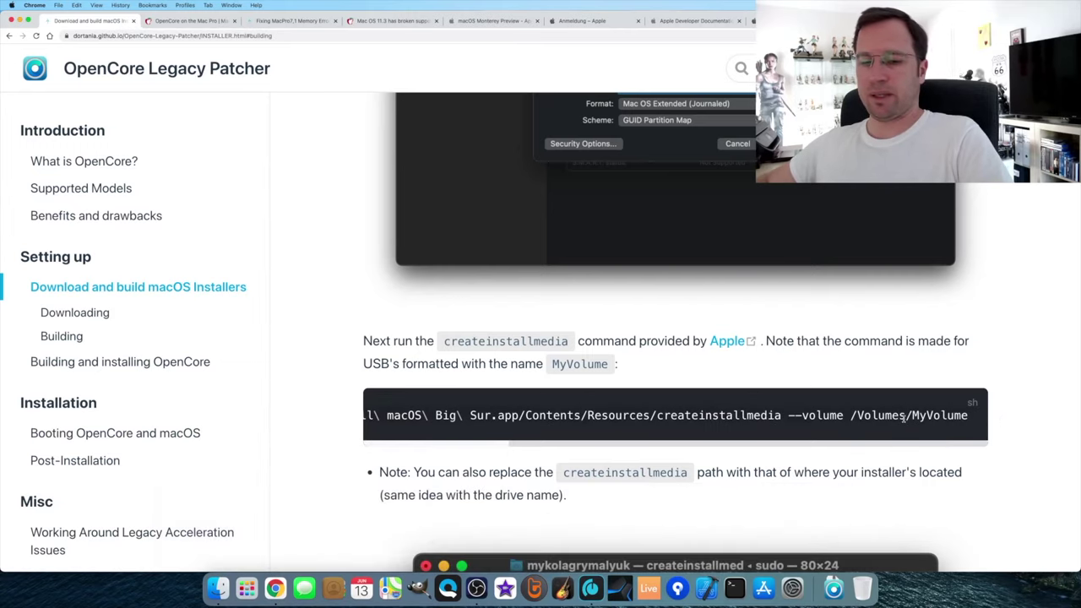
{"action": "right_click", "coordinate": [703, 418]}
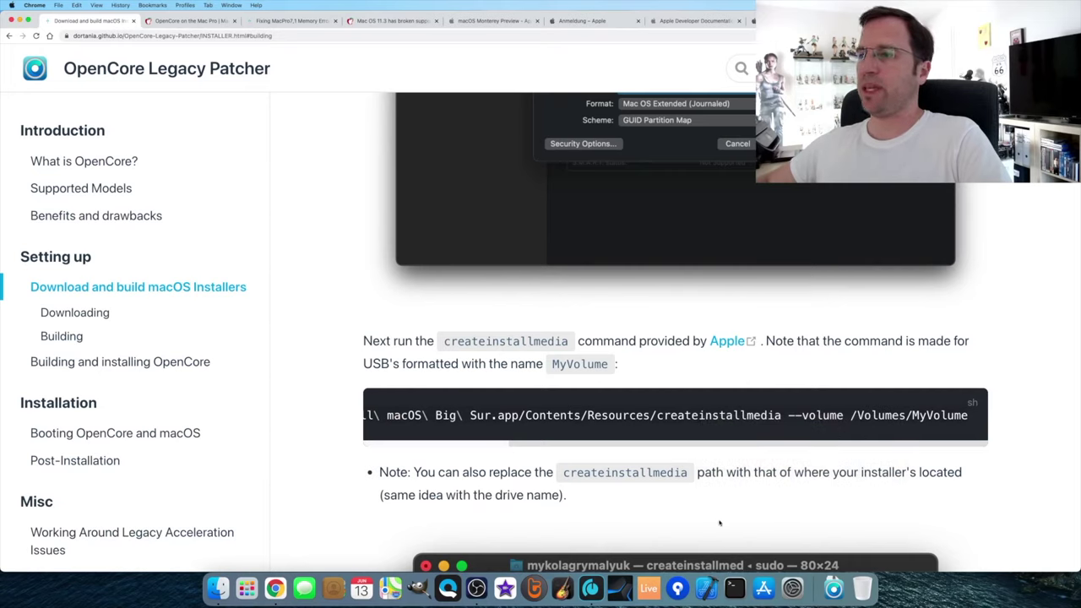
Switch to Terminal, enlarge its text and paste the copied createinstallmedia command at the prompt
{"action": "left_click", "coordinate": [735, 590]}
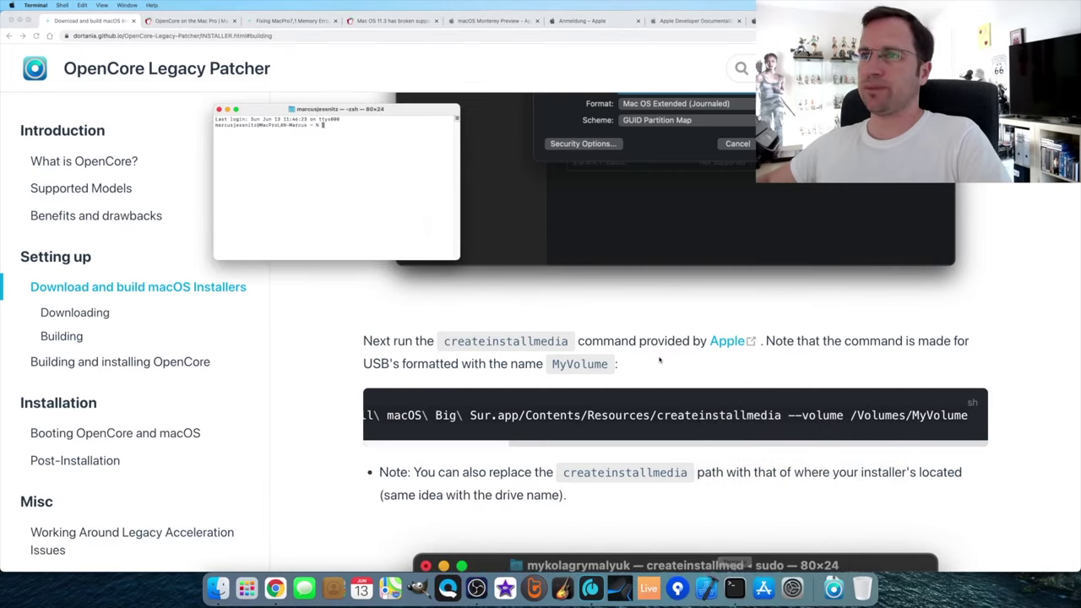
{"action": "key", "text": "super+equal"}
{"action": "key", "text": "super+equal"}
{"action": "key", "text": "super+equal"}
{"action": "key", "text": "super+equal"}
{"action": "key", "text": "super+equal"}
{"action": "key", "text": "super+equal"}
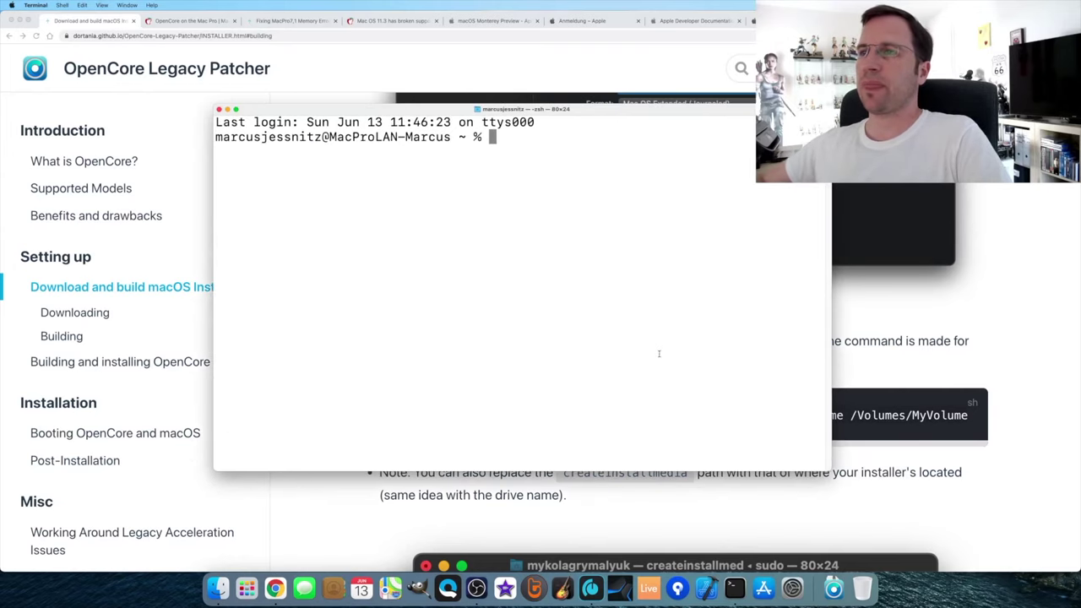
{"action": "right_click", "coordinate": [493, 137]}
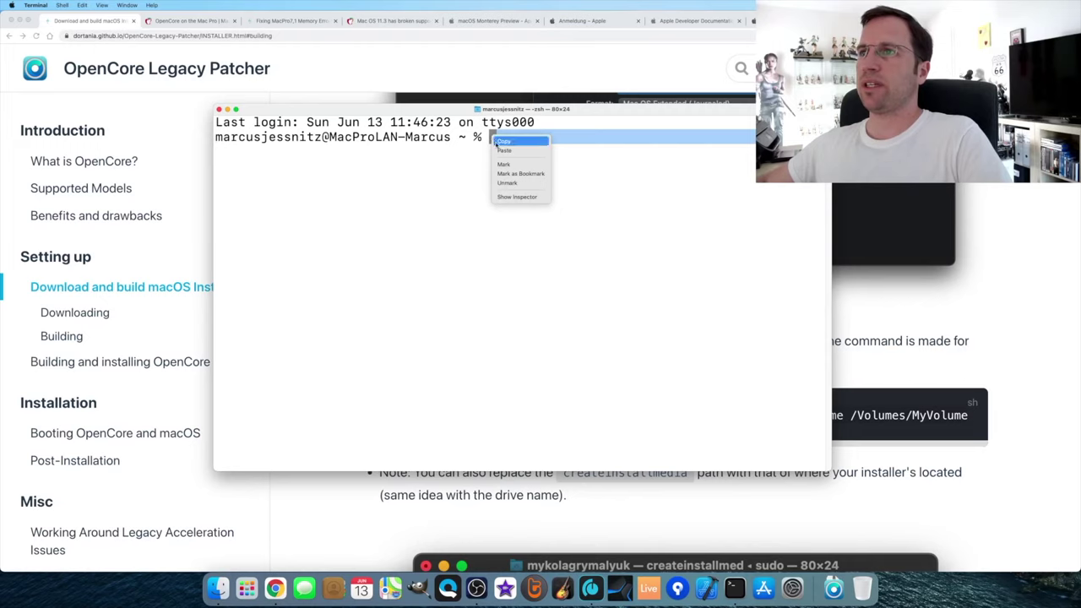
{"action": "left_click", "coordinate": [508, 149]}
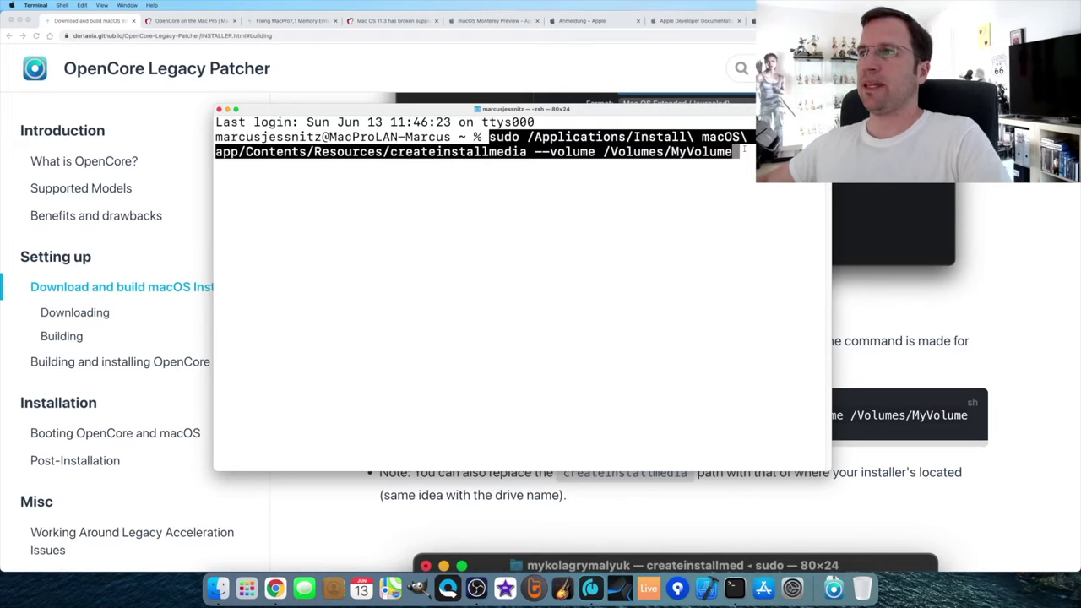
Check the MyVolume target name, run the command with the account password, and confirm erasing the volume with y
{"action": "left_click_drag", "start_coordinate": [671, 152], "coordinate": [733, 152]}
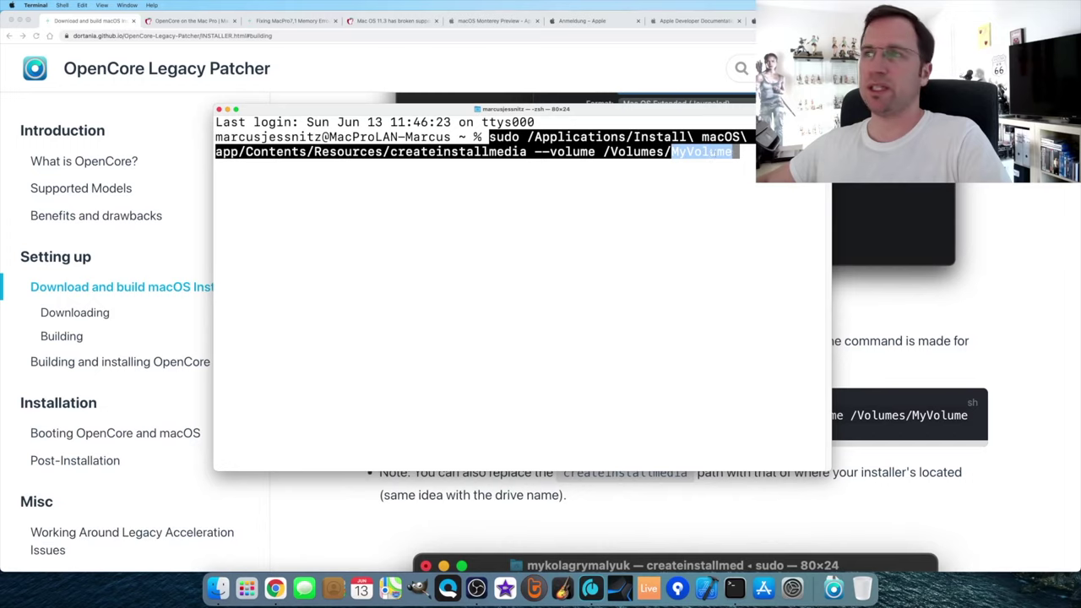
{"action": "left_click", "coordinate": [712, 152]}
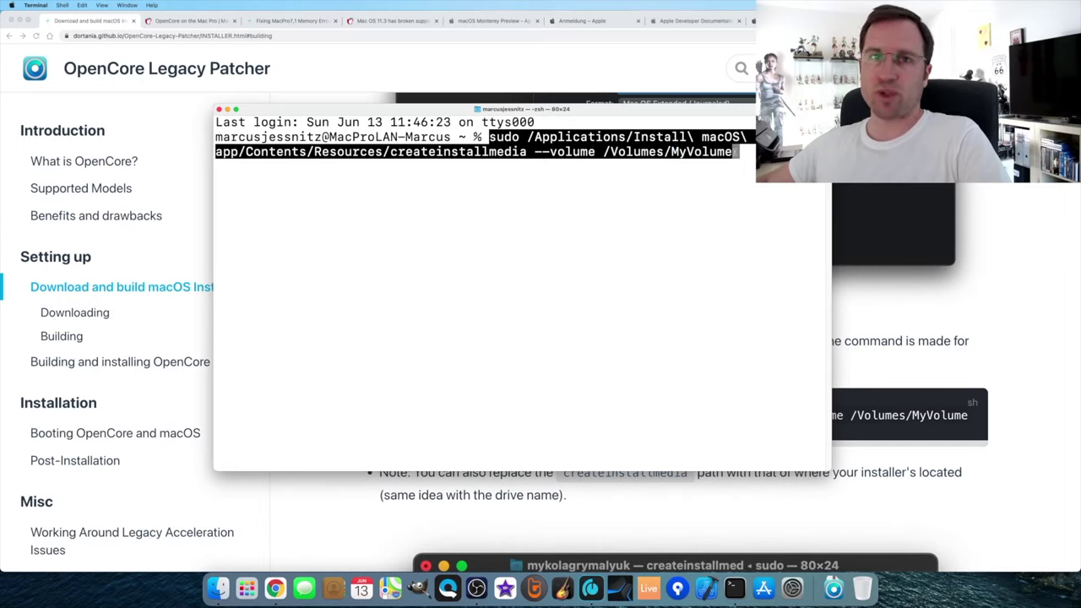
{"action": "key", "text": "Return"}
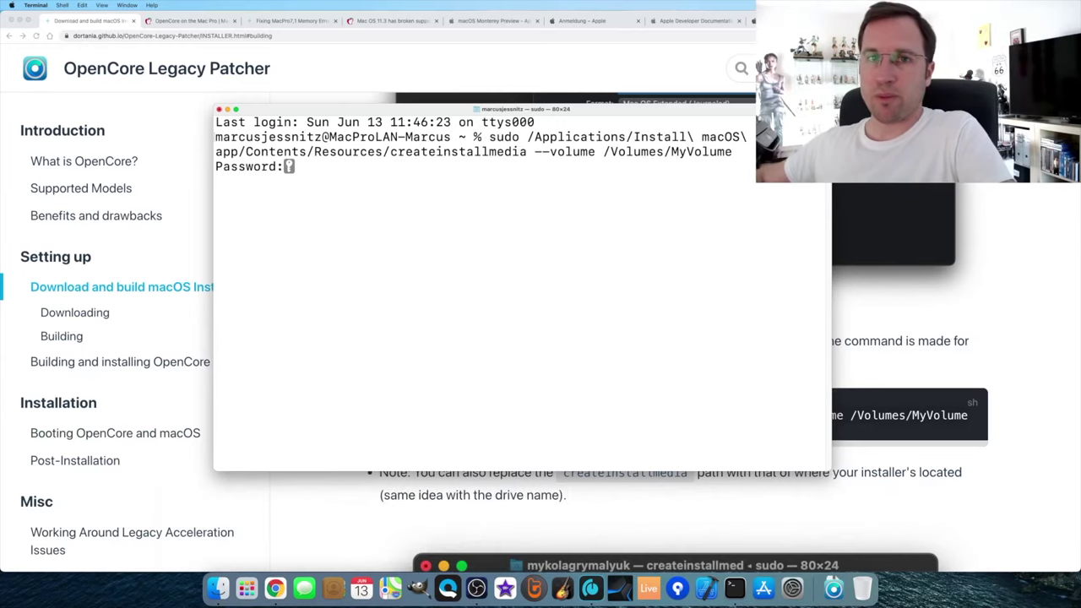
{"action": "key", "text": "Return"}
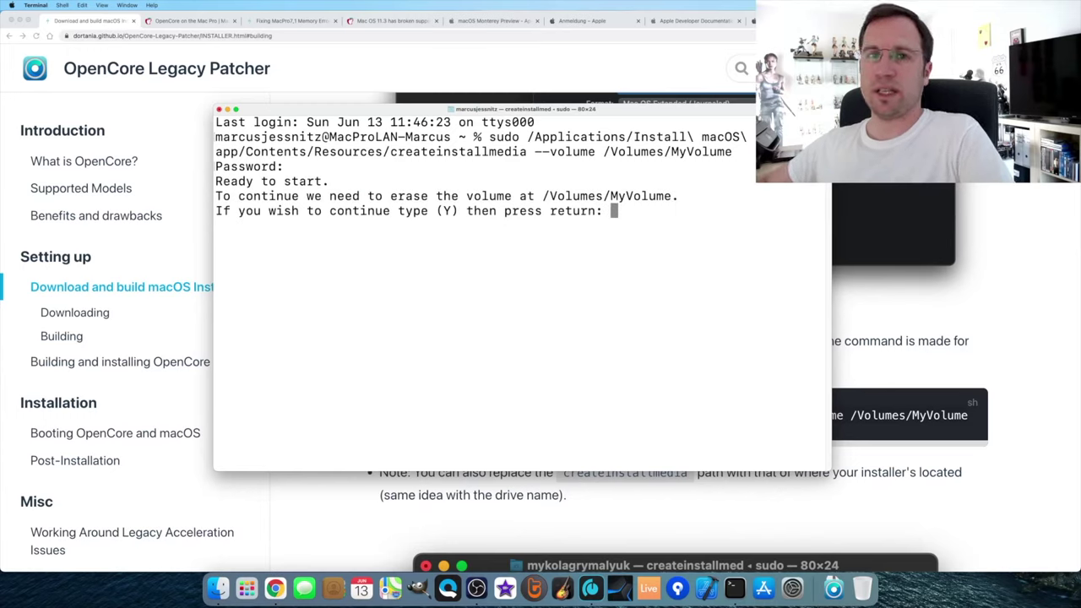
{"action": "type", "text": "y"}
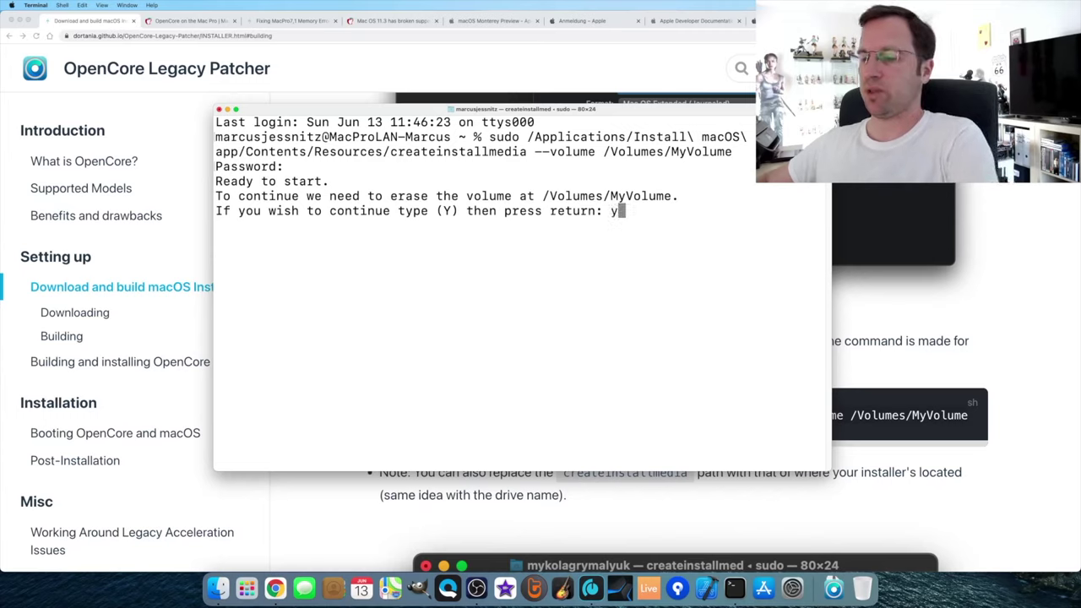
{"action": "key", "text": "Return"}
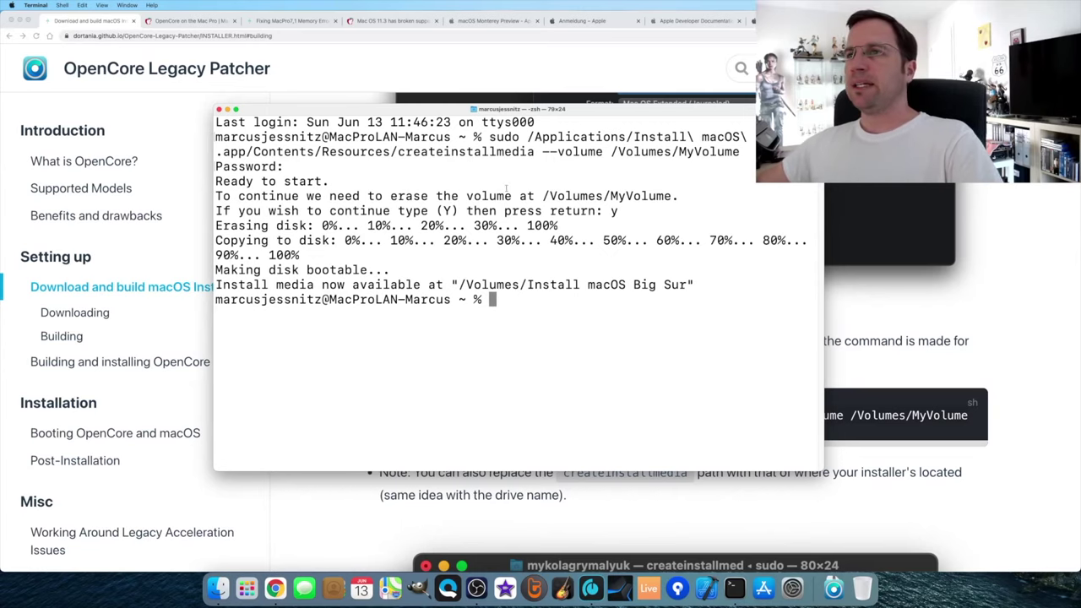
Open the guide's Building and installing OpenCore page, follow its releases link and download OpenCore-Patcher.app.zip from release 0.1.6
{"action": "left_click", "coordinate": [362, 86]}
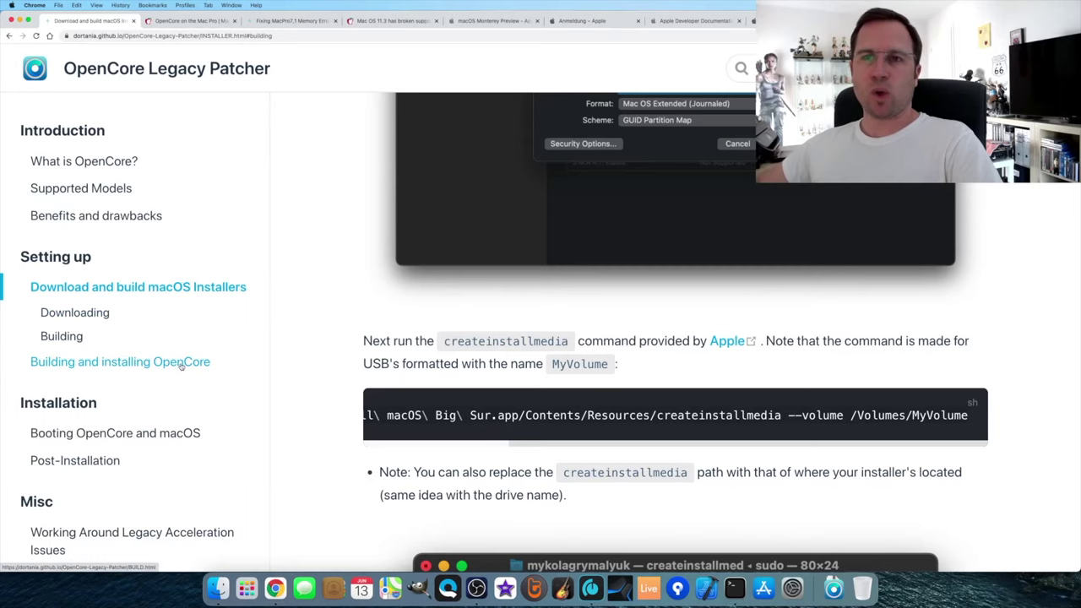
{"action": "left_click", "coordinate": [180, 365]}
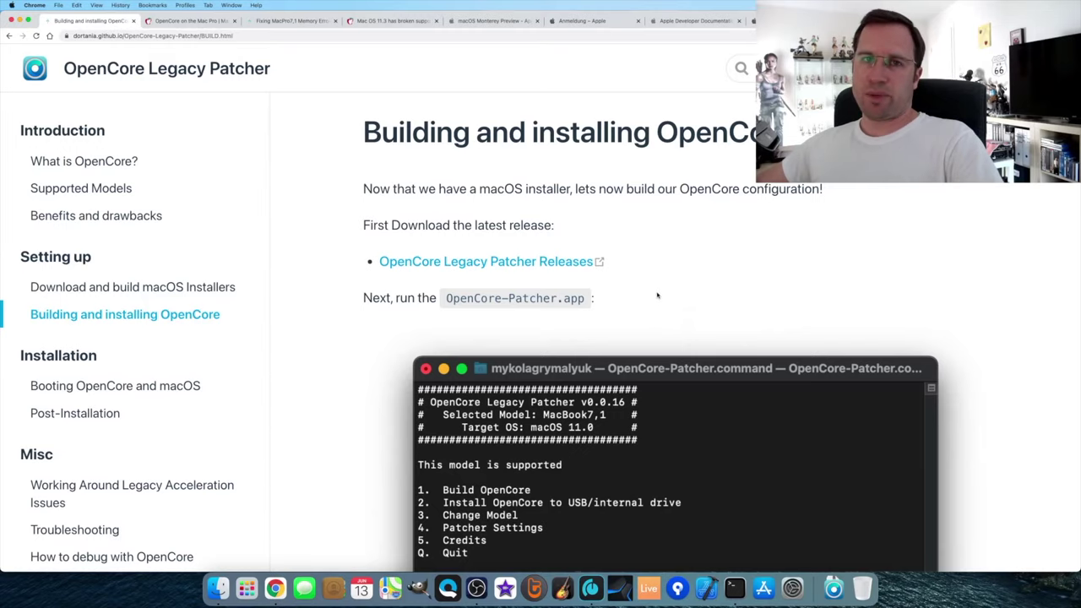
{"action": "left_click", "coordinate": [566, 262]}
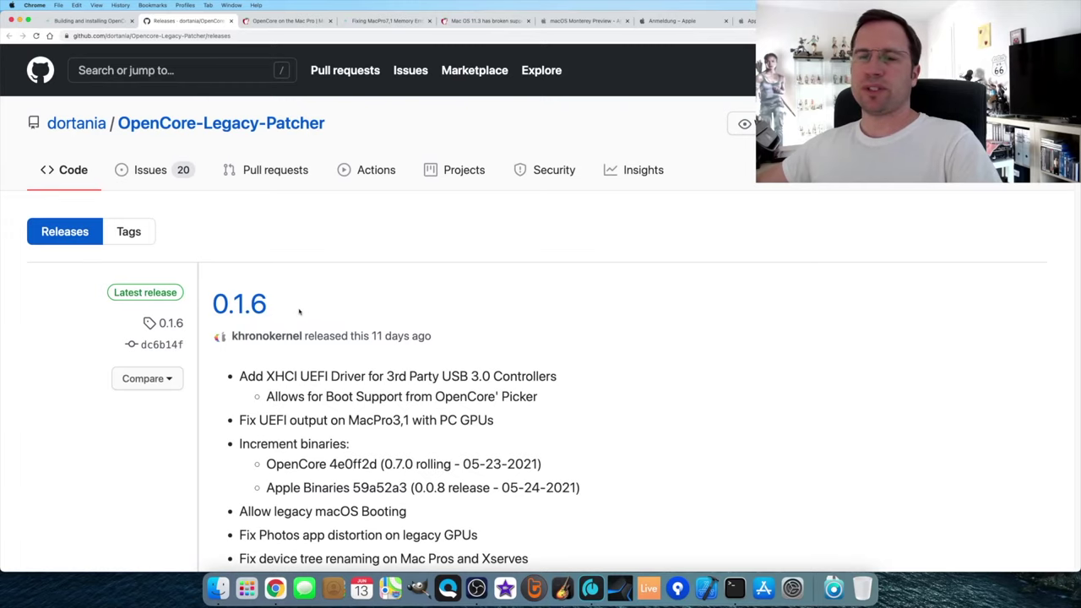
{"action": "scroll", "coordinate": [300, 312], "scroll_direction": "down", "scroll_amount": 1}
{"action": "scroll", "coordinate": [300, 312], "scroll_direction": "down", "scroll_amount": 7}
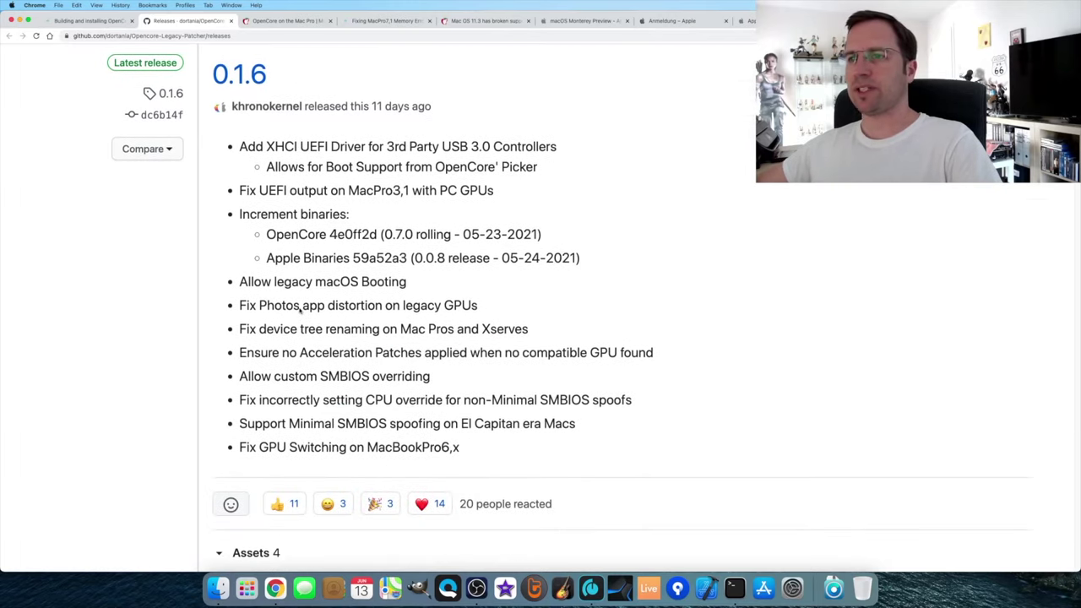
{"action": "scroll", "coordinate": [300, 309], "scroll_direction": "down", "scroll_amount": 2}
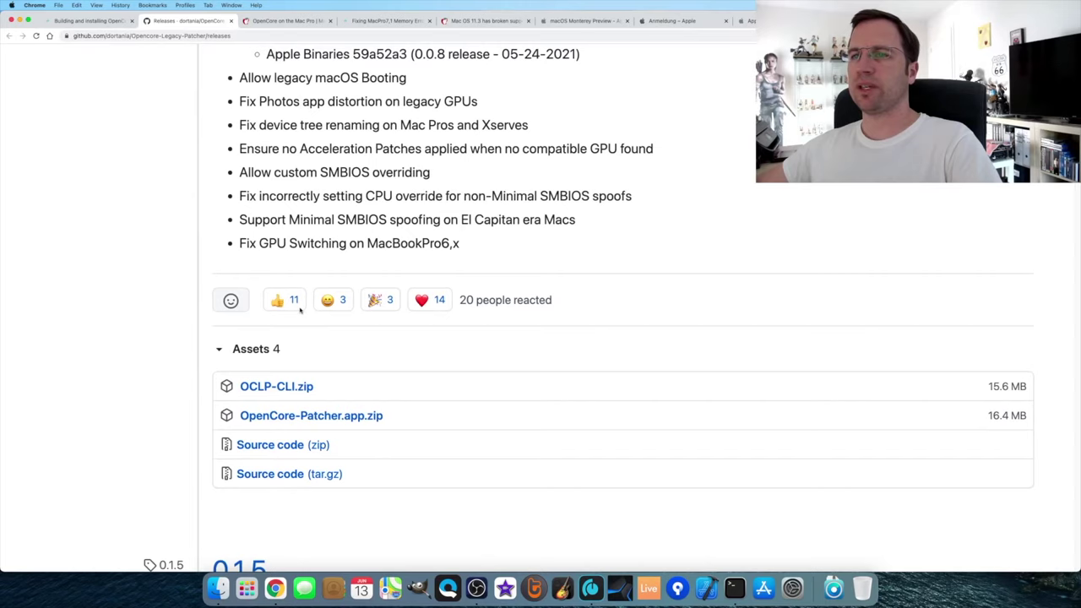
{"action": "left_click", "coordinate": [361, 418]}
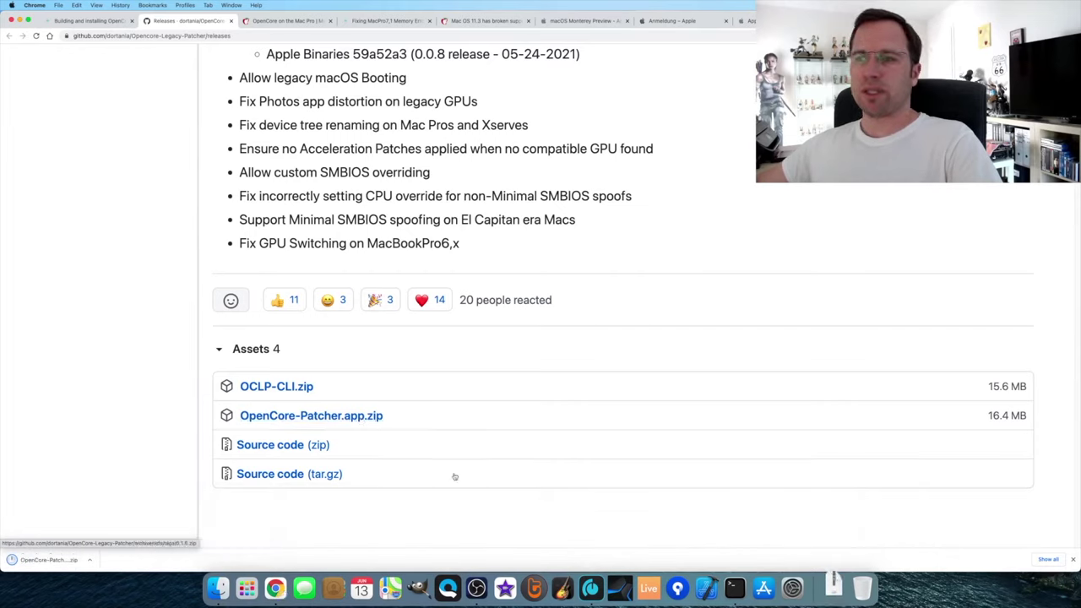
Unpack the downloaded OpenCore-Patcher.app.zip from Downloads, launch OpenCore-Patcher and approve opening it
{"action": "left_click", "coordinate": [833, 584]}
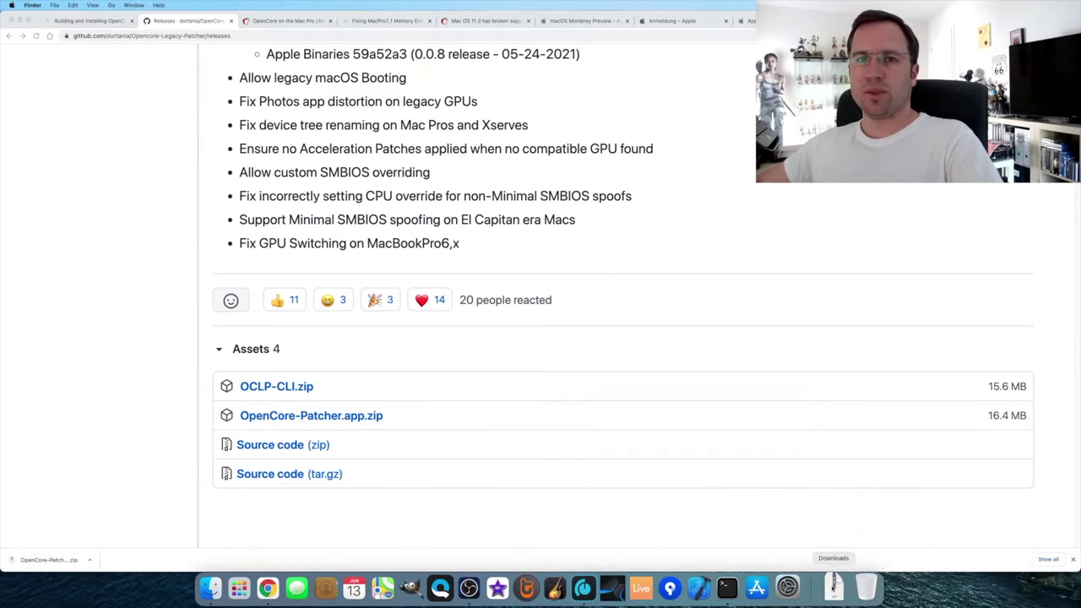
{"action": "left_click", "coordinate": [834, 584]}
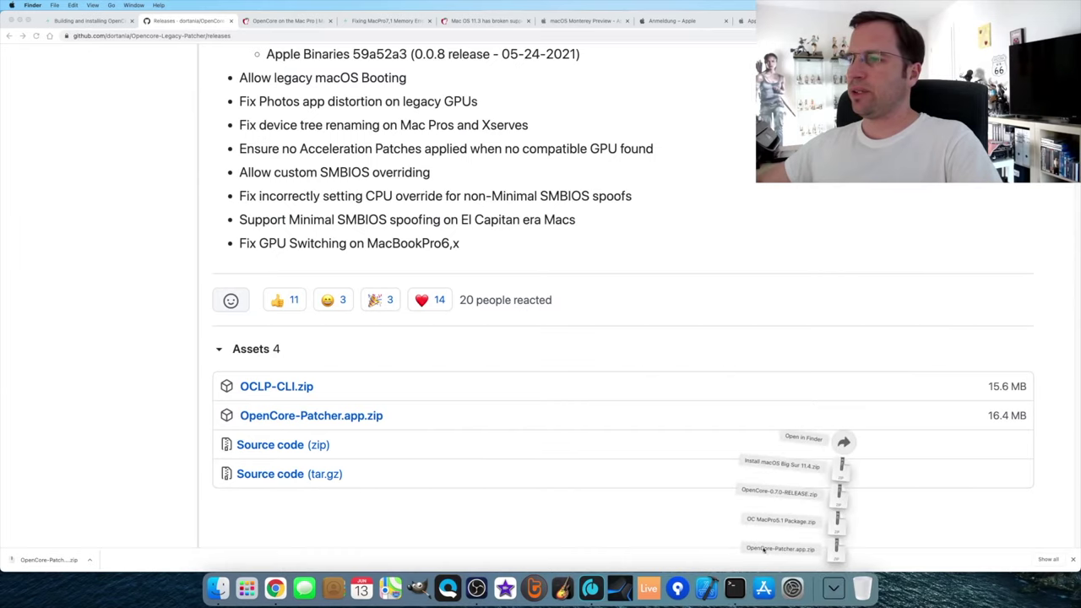
{"action": "left_click", "coordinate": [837, 551]}
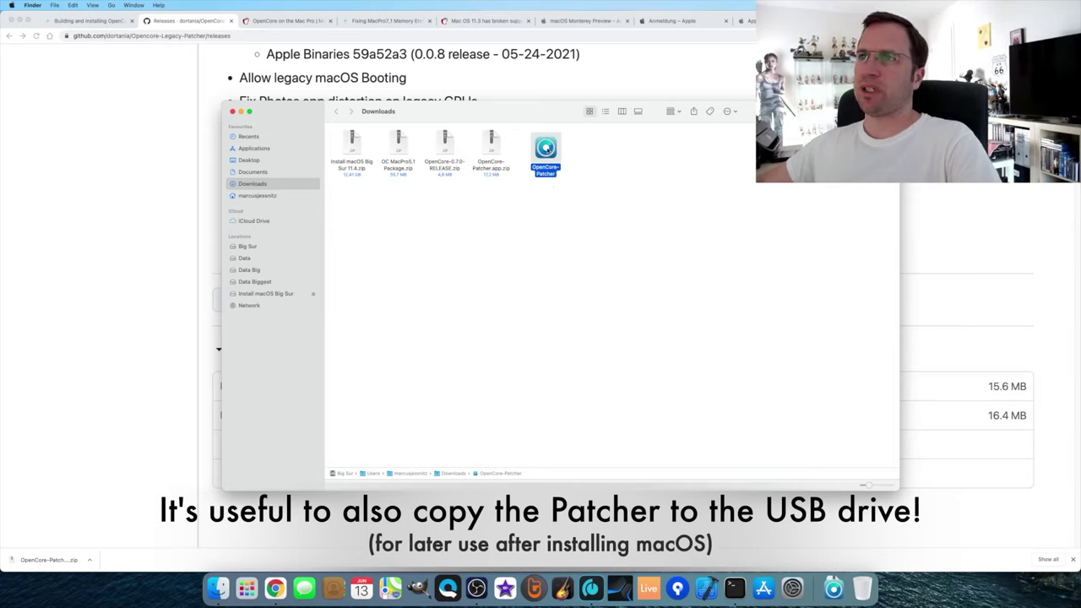
{"action": "double_click", "coordinate": [546, 149]}
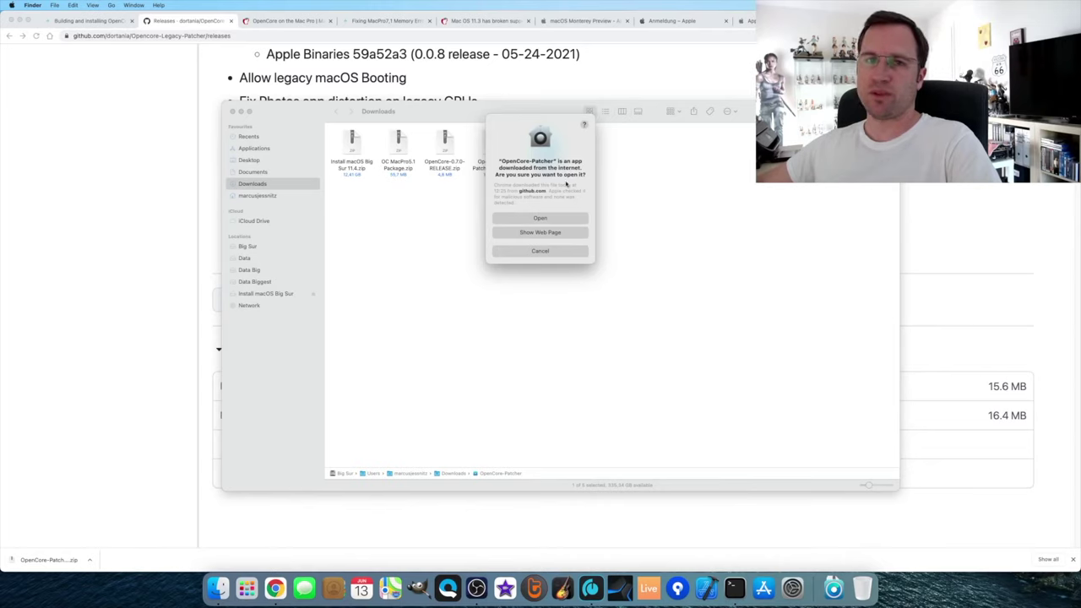
{"action": "left_click", "coordinate": [558, 219]}
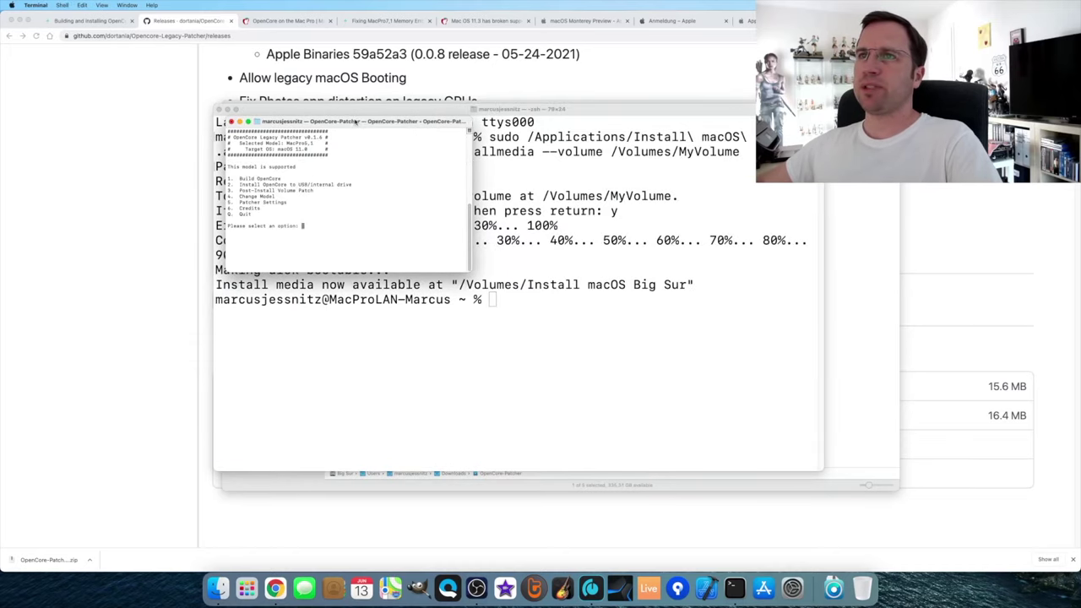
Enlarge the text of the OpenCore Legacy Patcher window and reposition it over the other Terminal window
{"action": "left_click_drag", "start_coordinate": [357, 124], "coordinate": [371, 133]}
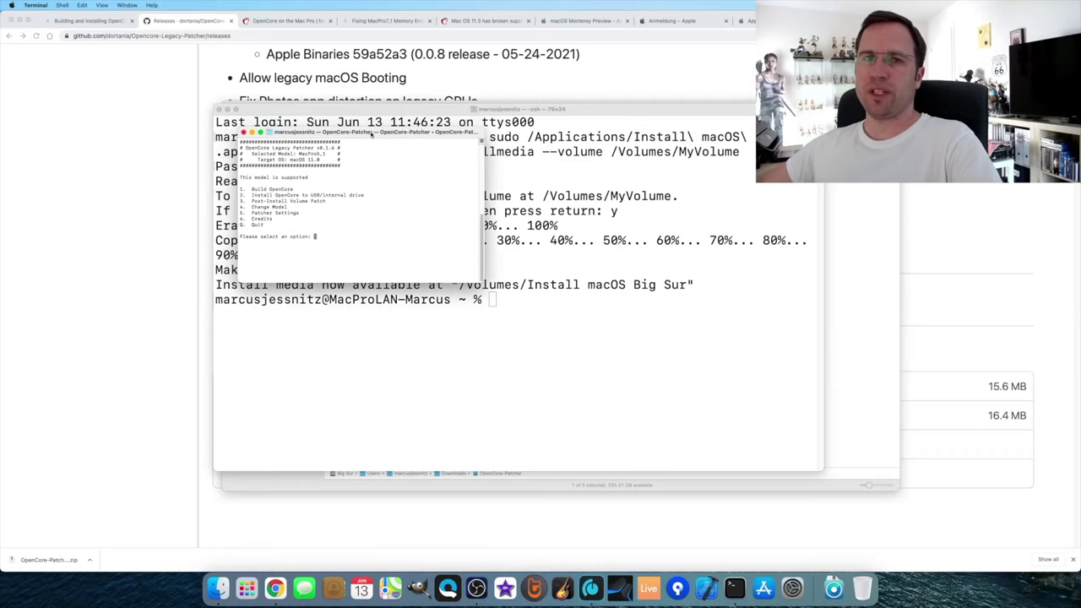
{"action": "key", "text": "super+plus"}
{"action": "key", "text": "super+plus"}
{"action": "key", "text": "super+plus"}
{"action": "key", "text": "super+plus"}
{"action": "key", "text": "super+plus"}
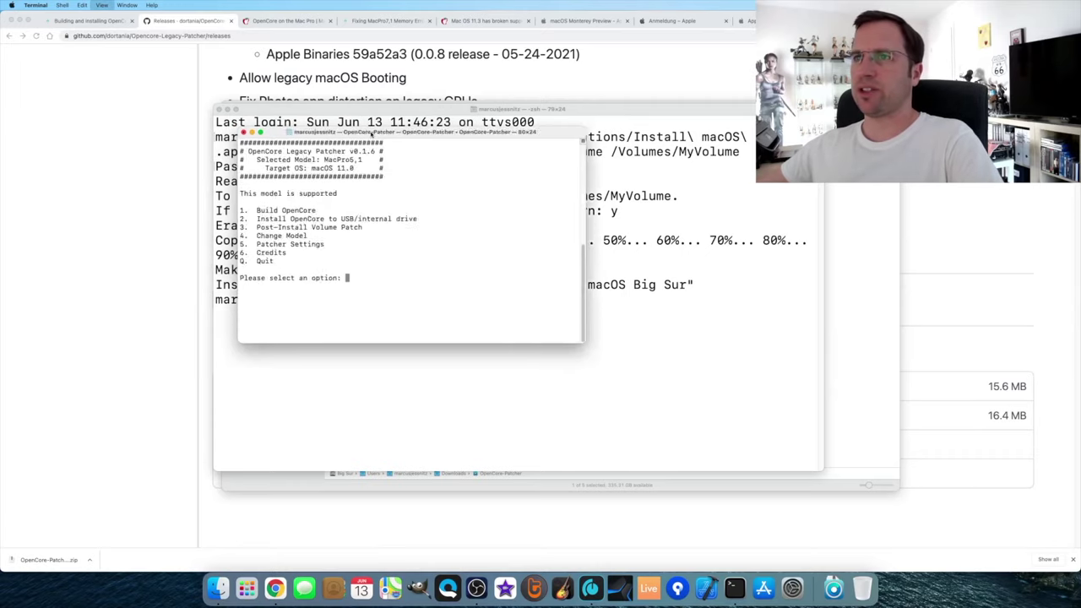
{"action": "key", "text": "super+plus"}
{"action": "key", "text": "super+plus"}
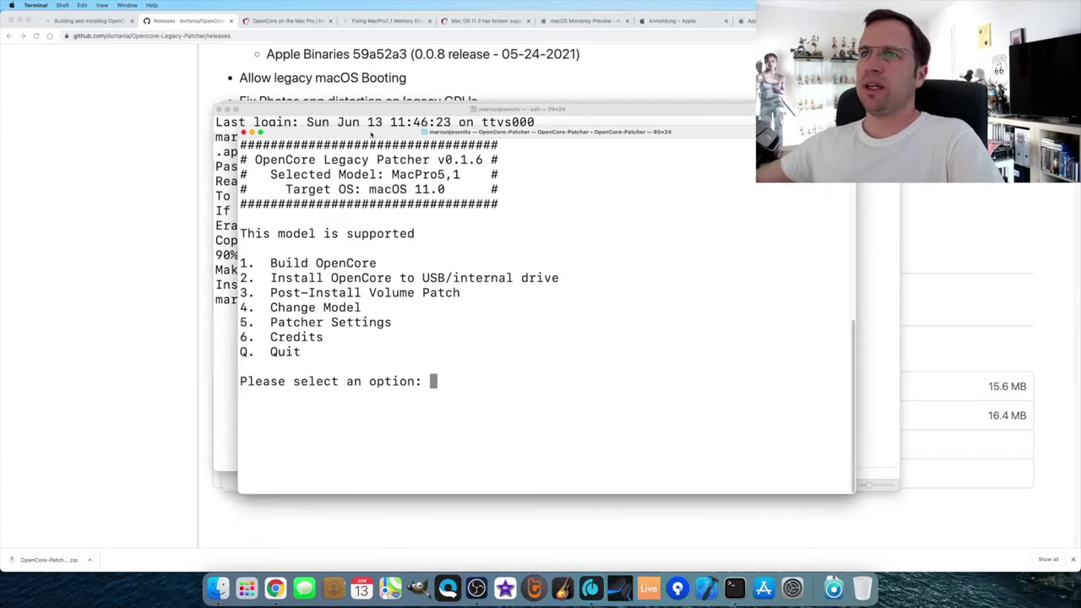
{"action": "left_click_drag", "start_coordinate": [371, 134], "coordinate": [346, 114]}
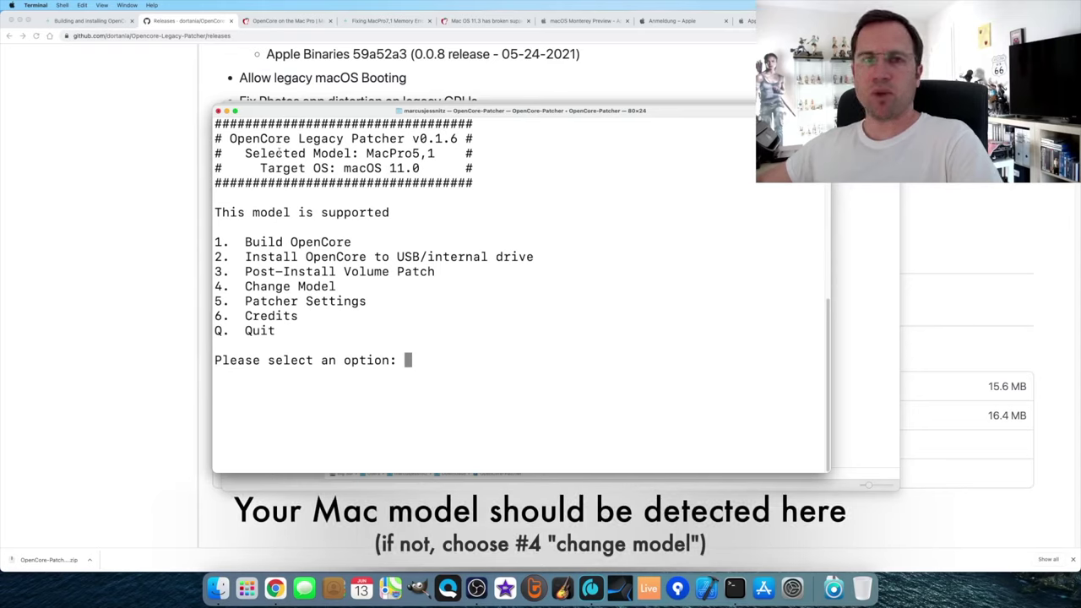
Check the patcher's selected model and its support status, build OpenCore with option 1 and return to the main menu
{"action": "left_click_drag", "start_coordinate": [362, 153], "coordinate": [437, 153]}
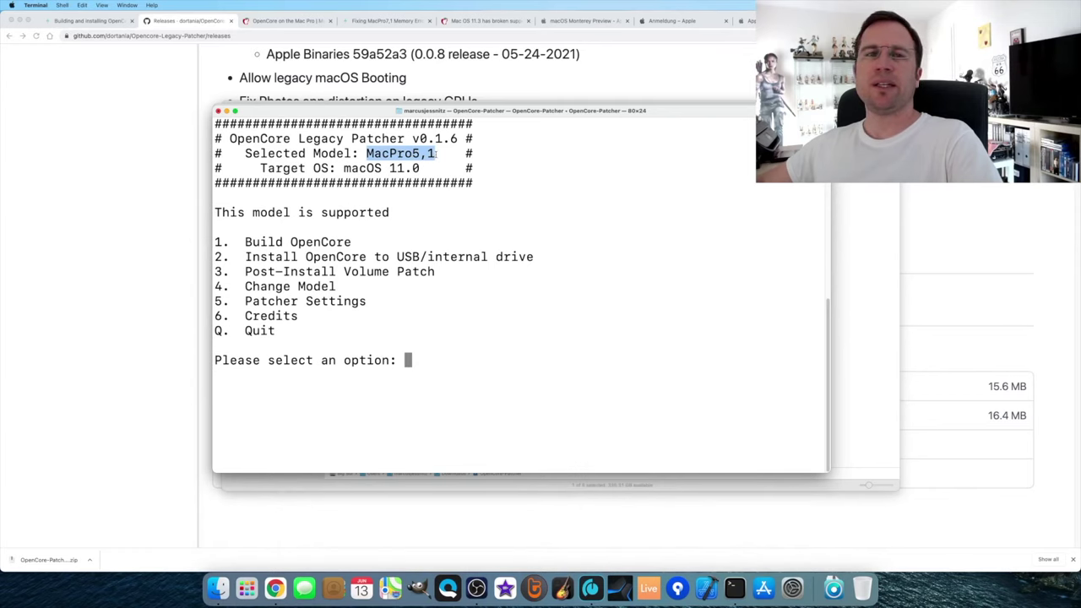
{"action": "left_click_drag", "start_coordinate": [389, 212], "coordinate": [213, 213]}
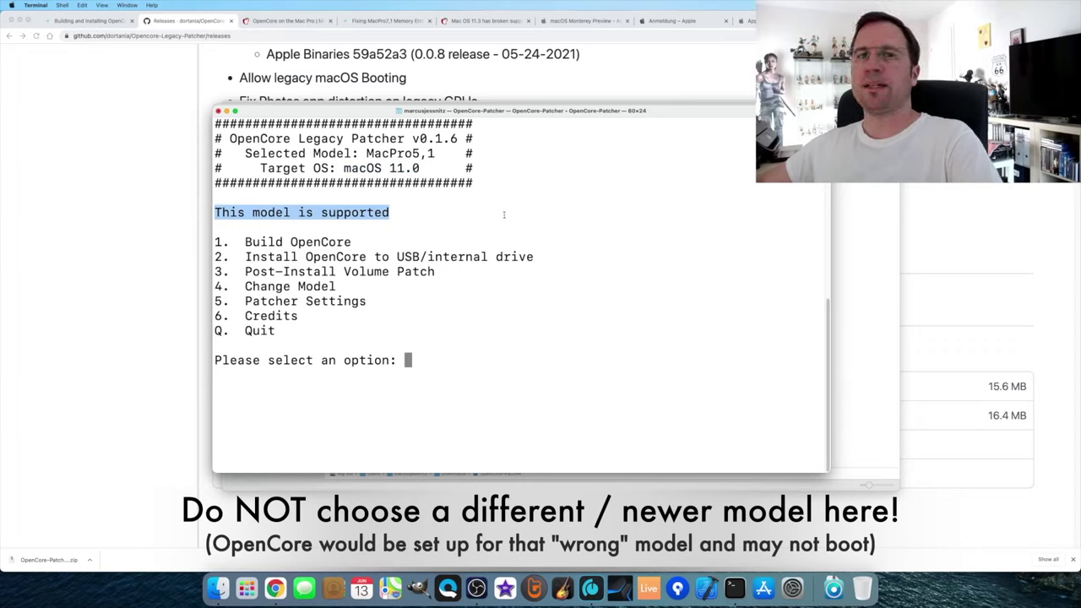
{"action": "left_click", "coordinate": [426, 238]}
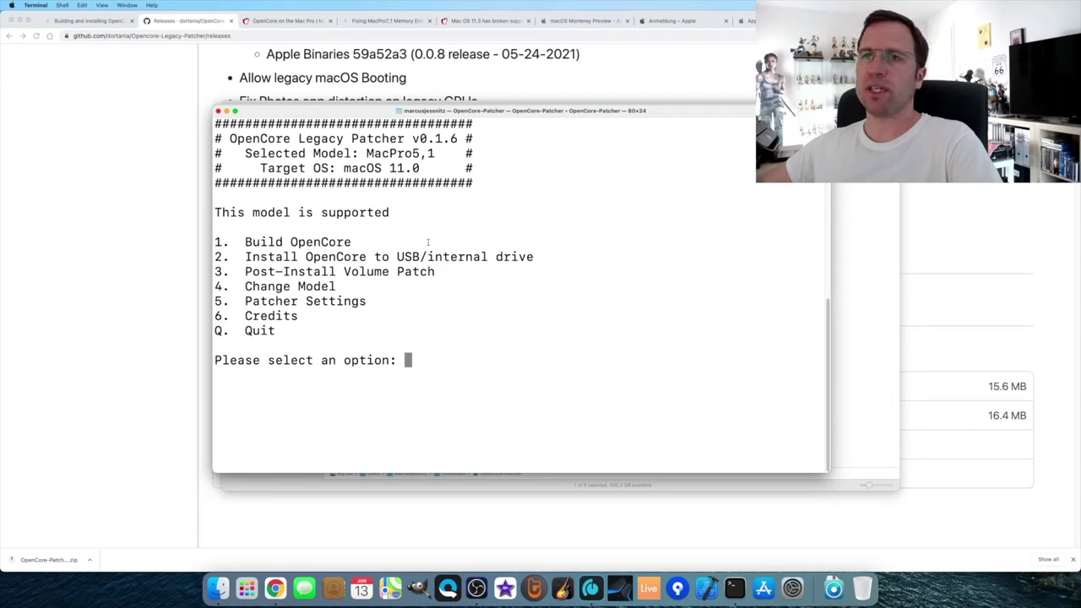
{"action": "type", "text": "1"}
{"action": "key", "text": "Return"}
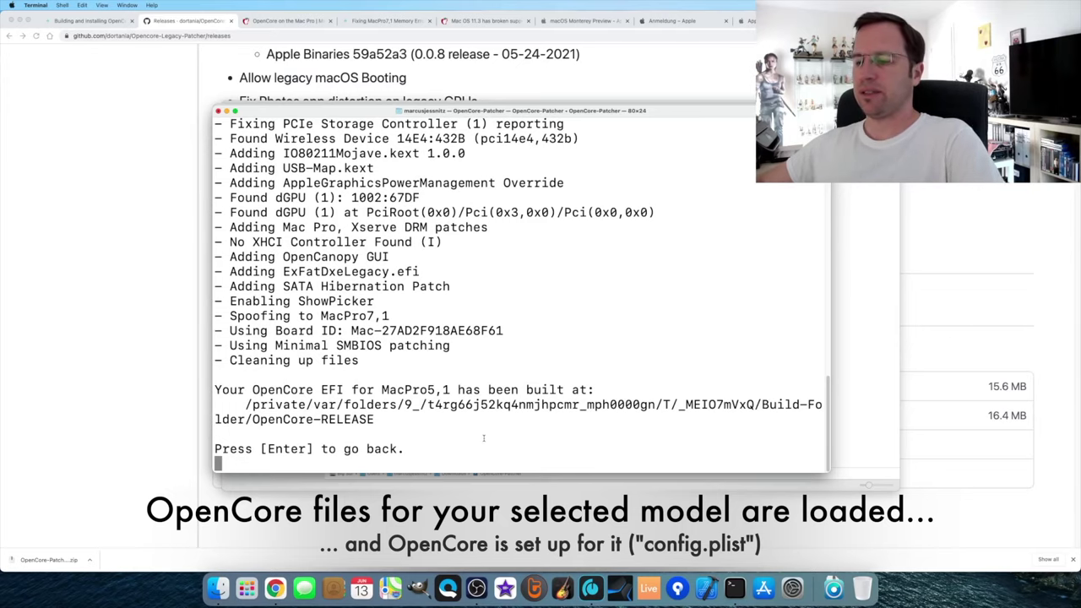
{"action": "key", "text": "Return"}
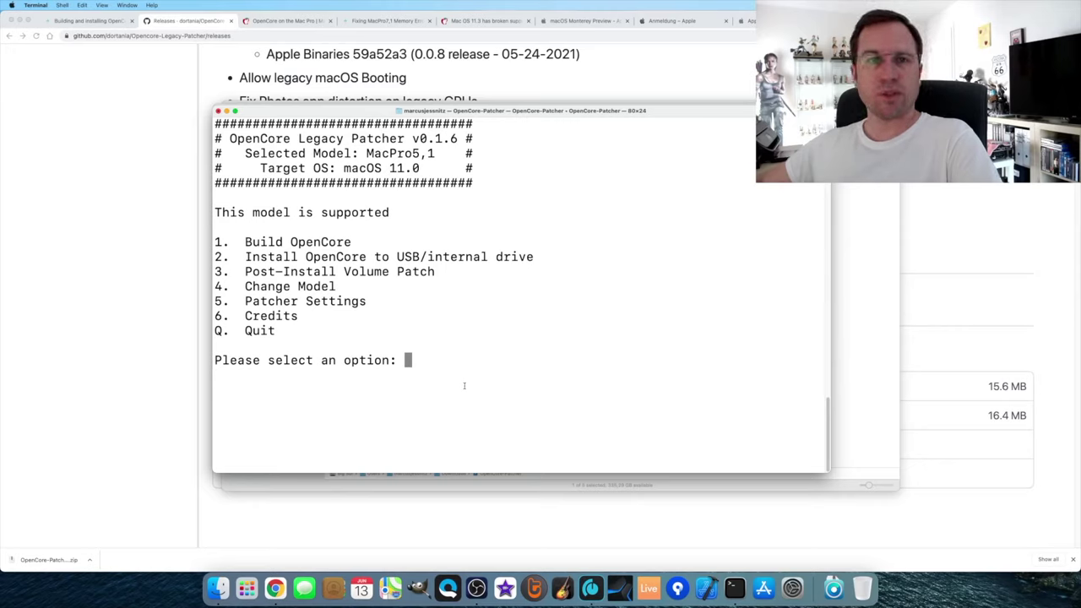
Start Install OpenCore to USB/internal drive with option 2, compare the disk sizes and choose disk 8, the SanDisk 3.2Gen1
{"action": "type", "text": "2"}
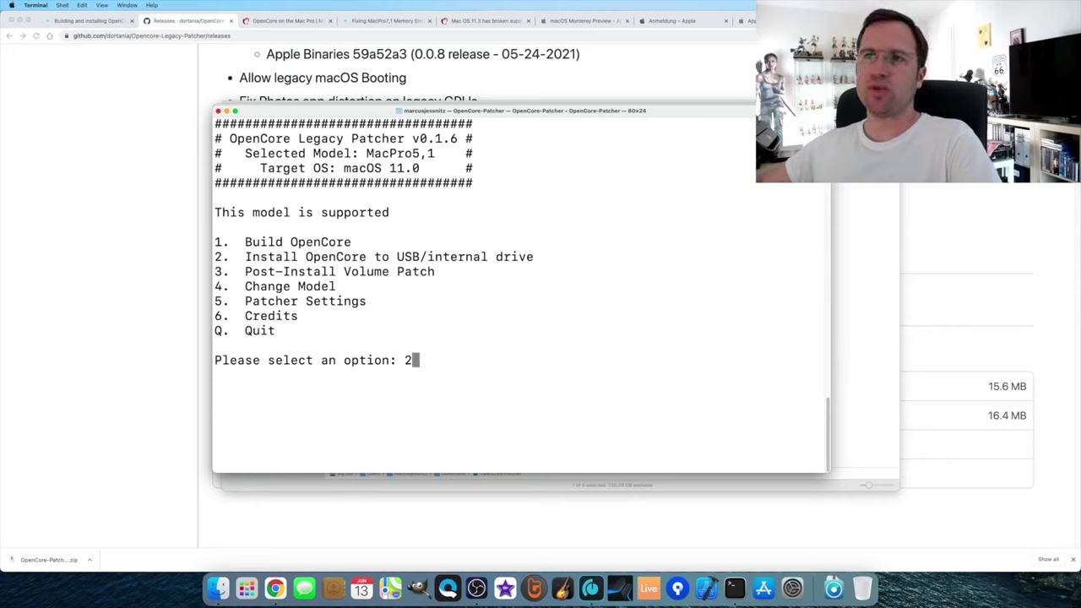
{"action": "key", "text": "Return"}
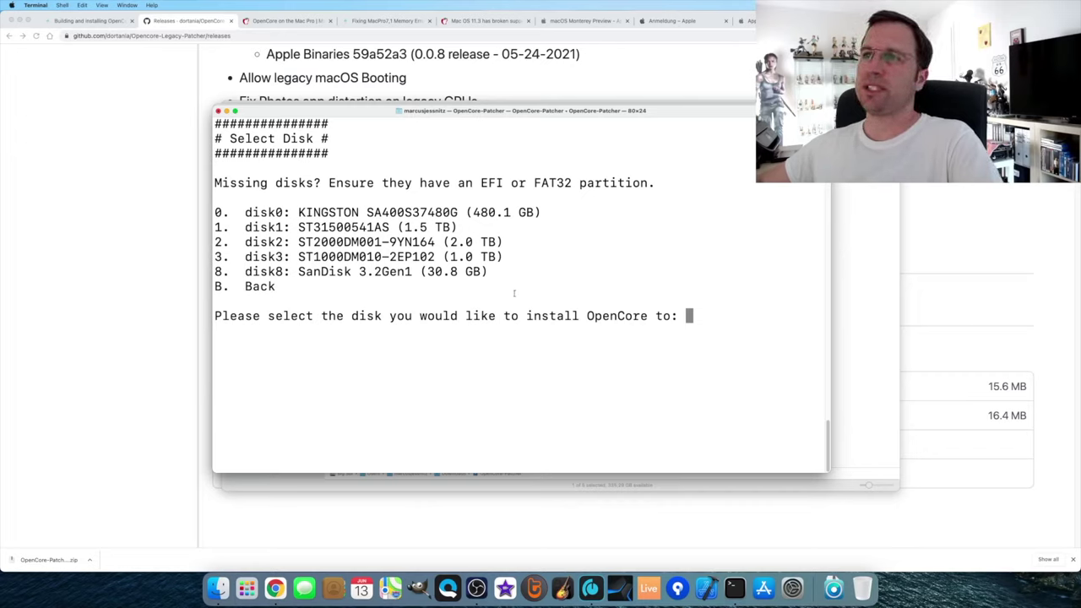
{"action": "left_click_drag", "start_coordinate": [550, 213], "coordinate": [466, 213]}
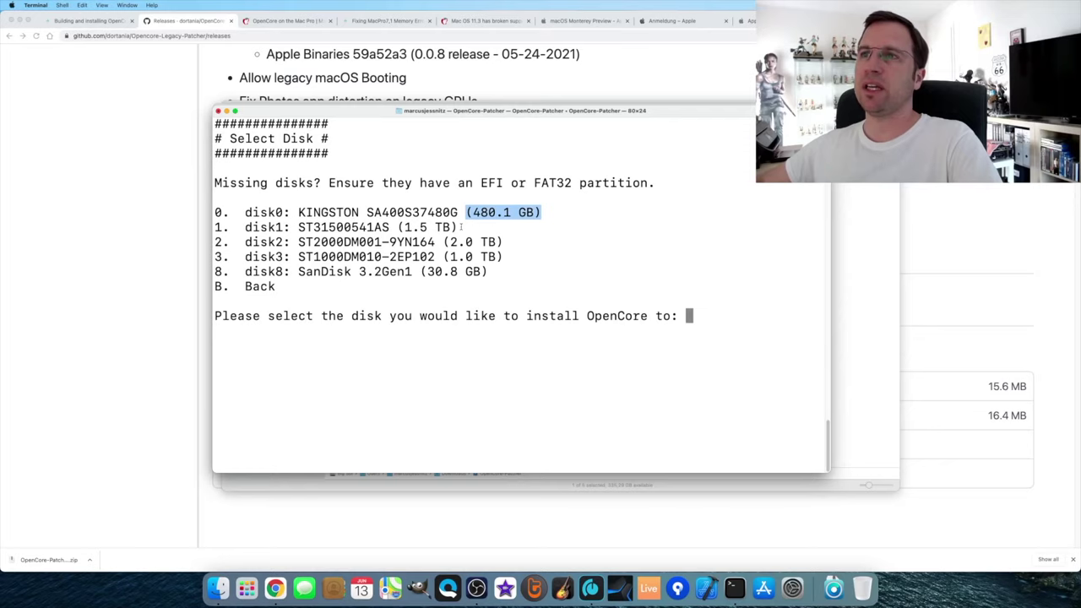
{"action": "left_click_drag", "start_coordinate": [461, 227], "coordinate": [398, 227]}
{"action": "left_click_drag", "start_coordinate": [505, 242], "coordinate": [436, 242]}
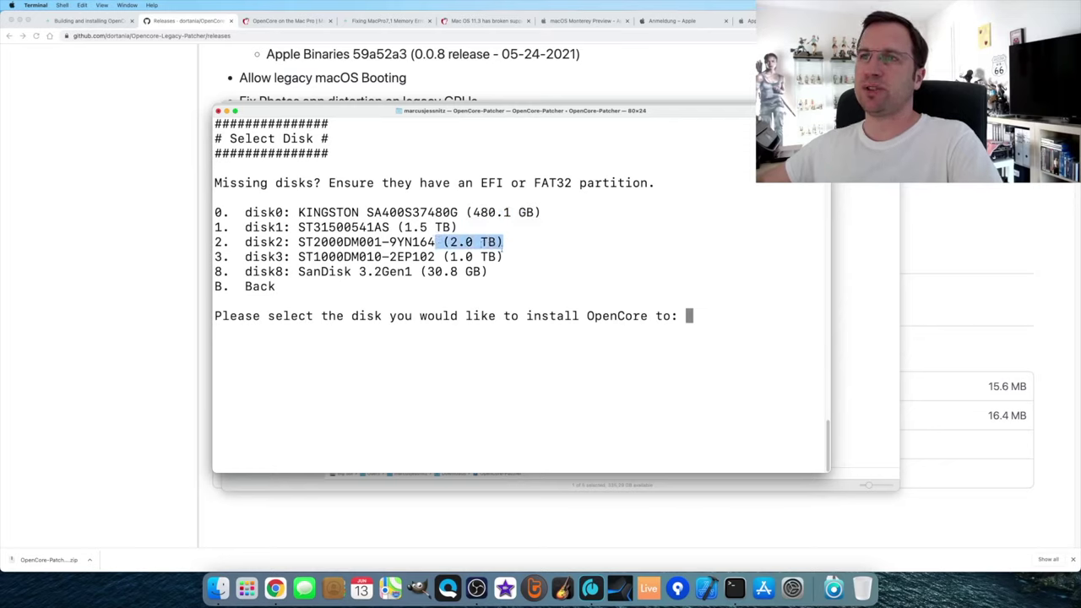
{"action": "left_click_drag", "start_coordinate": [504, 257], "coordinate": [445, 257]}
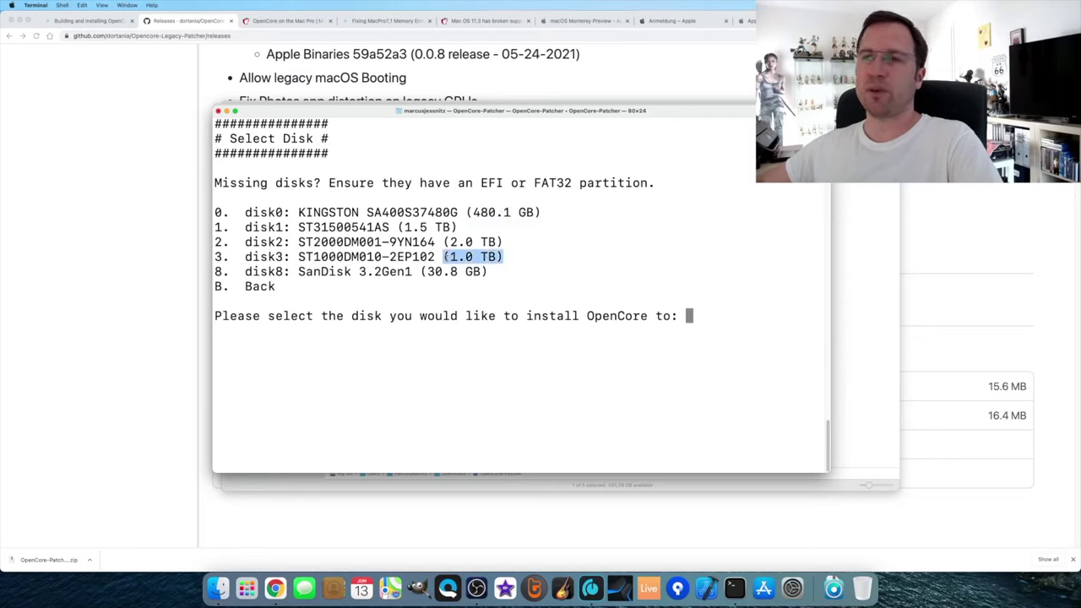
{"action": "left_click_drag", "start_coordinate": [486, 271], "coordinate": [423, 271]}
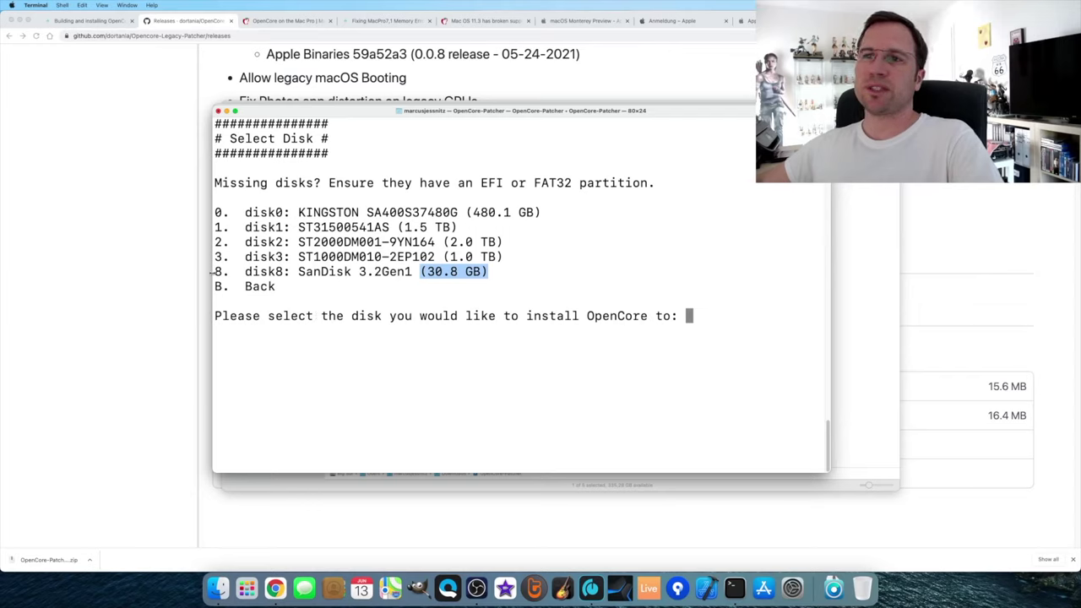
{"action": "left_click_drag", "start_coordinate": [214, 271], "coordinate": [292, 271]}
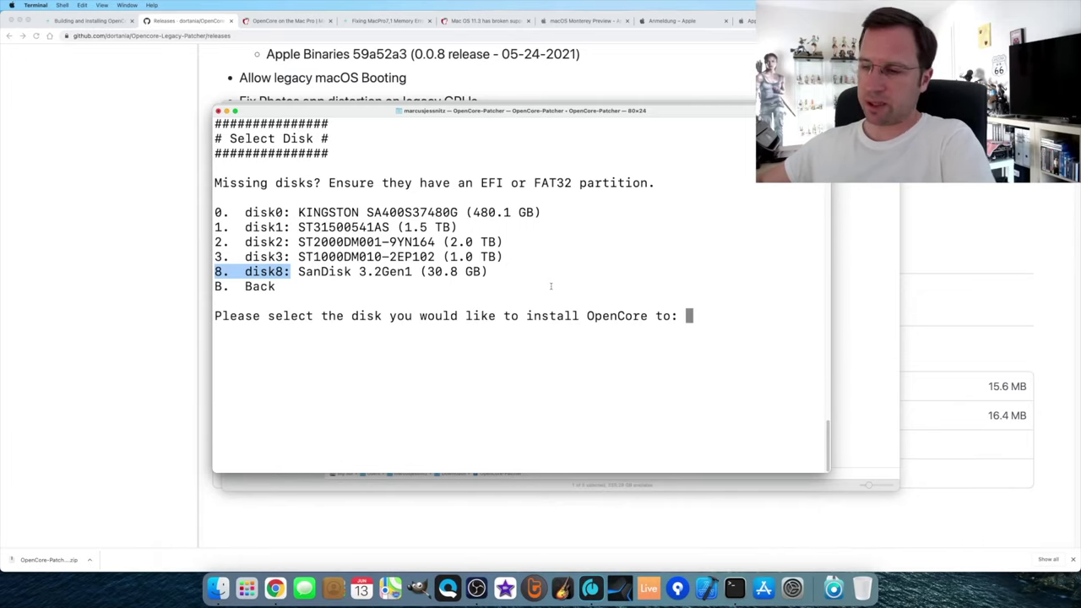
{"action": "type", "text": "8"}
{"action": "key", "text": "Return"}
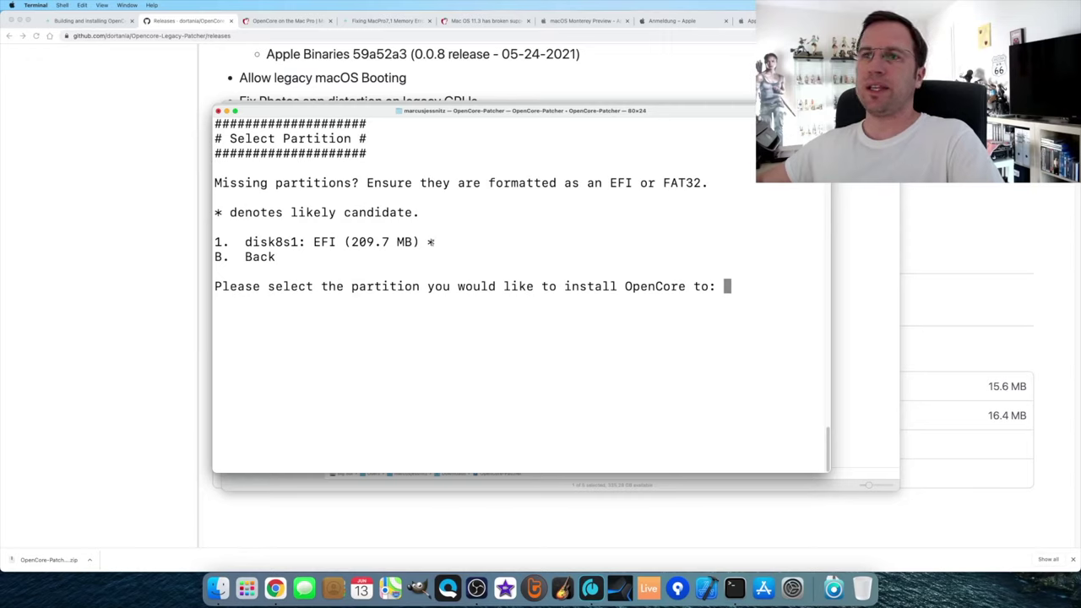
Install OpenCore to partition 1, disk8s1 EFI, authorise it with the administrator password and return to the main menu
{"action": "left_click_drag", "start_coordinate": [438, 242], "coordinate": [215, 243]}
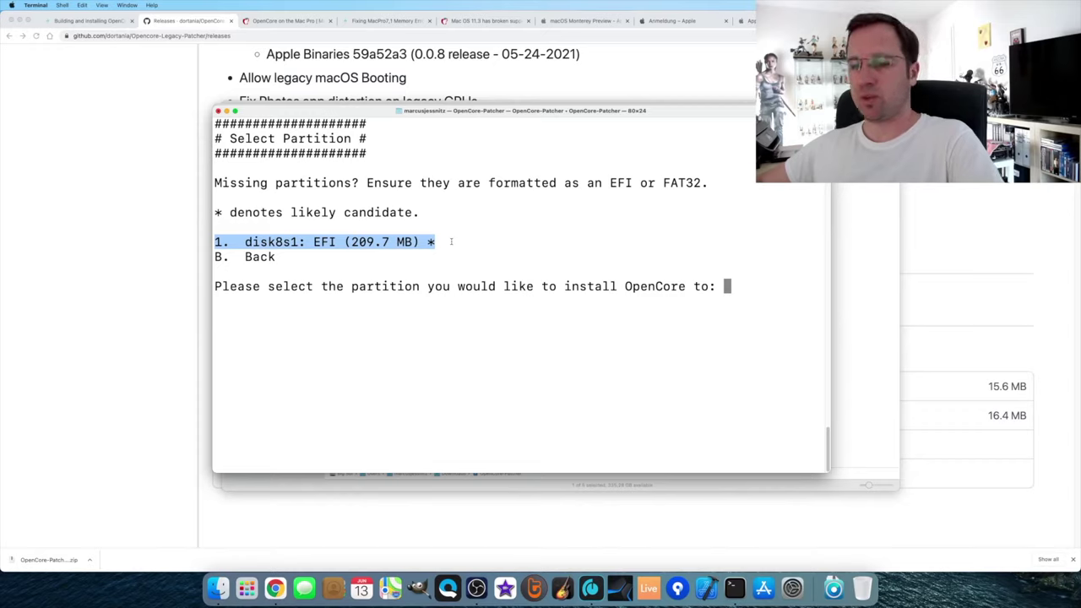
{"action": "type", "text": "1"}
{"action": "key", "text": "Return"}
{"action": "type", "text": "•••••••••"}
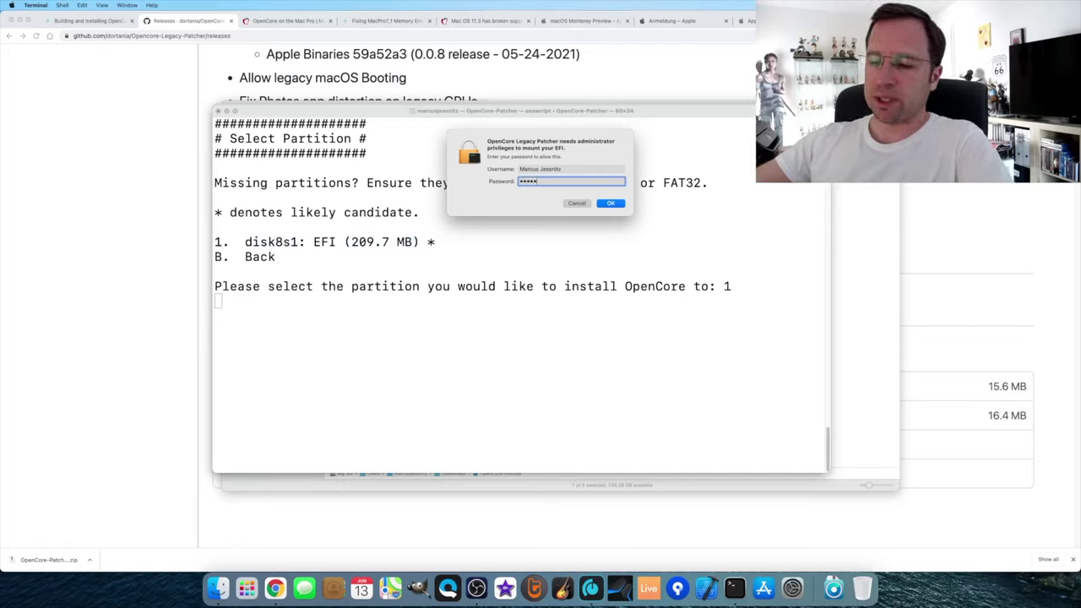
{"action": "key", "text": "Return"}
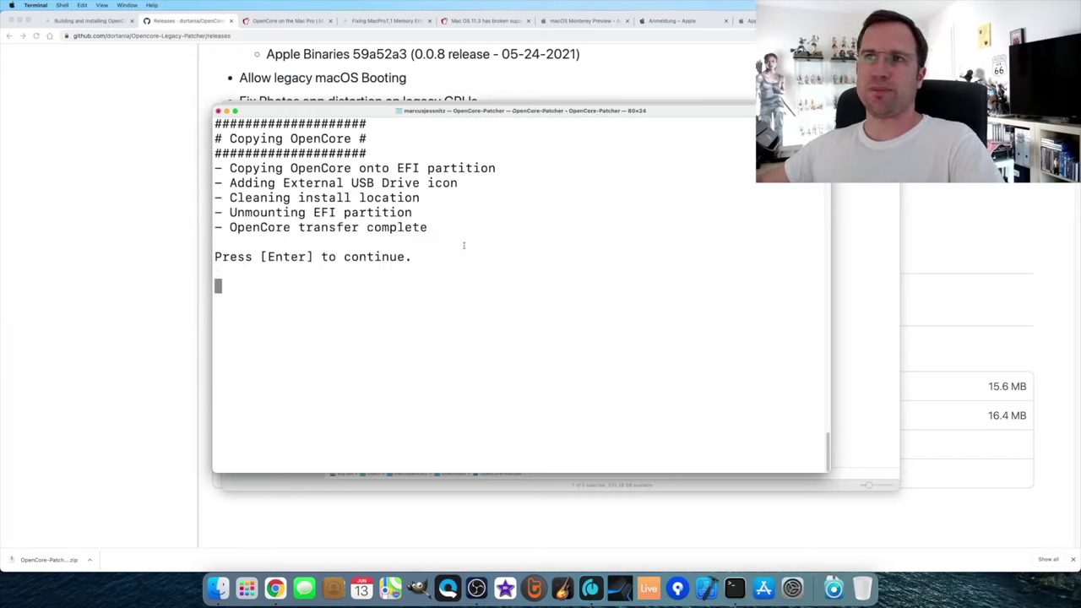
{"action": "key", "text": "Return"}
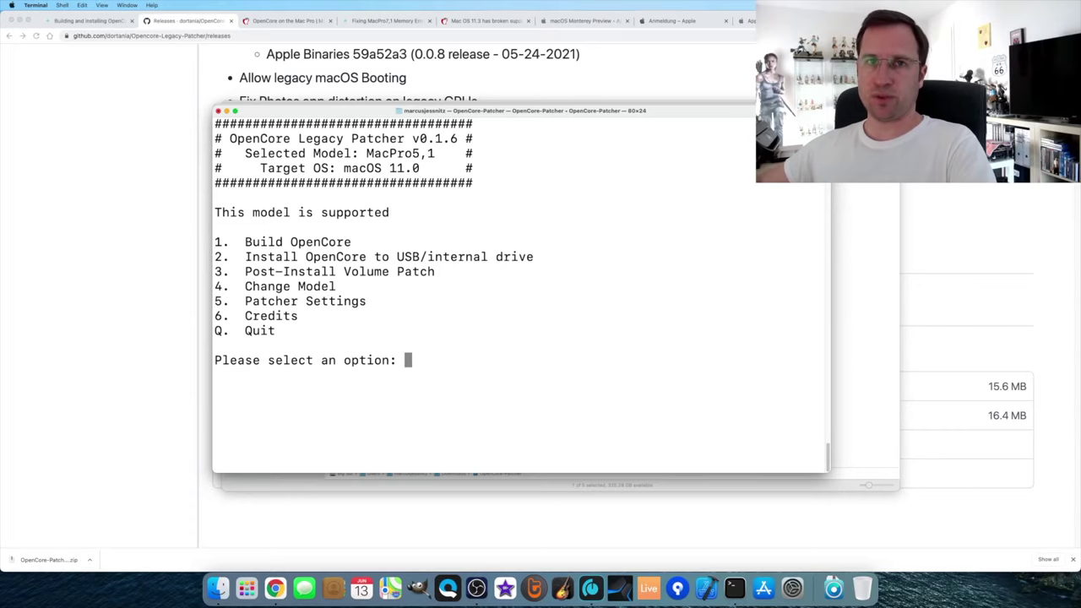
Open Patcher Settings with option 5, review the available settings and go back to the main menu
{"action": "type", "text": "5"}
{"action": "key", "text": "Return"}
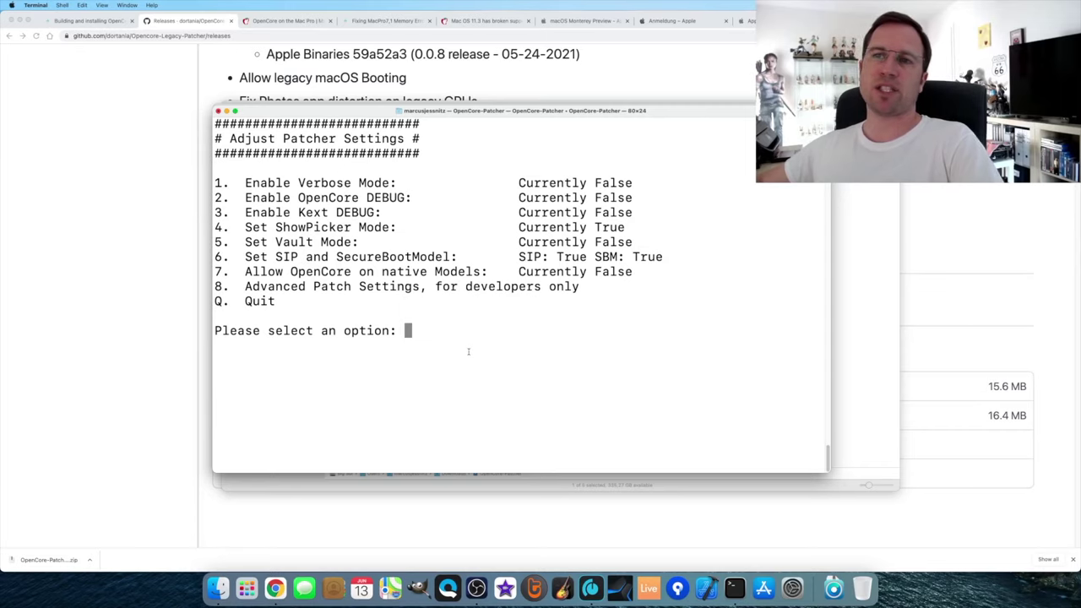
{"action": "type", "text": "q"}
{"action": "key", "text": "Return"}
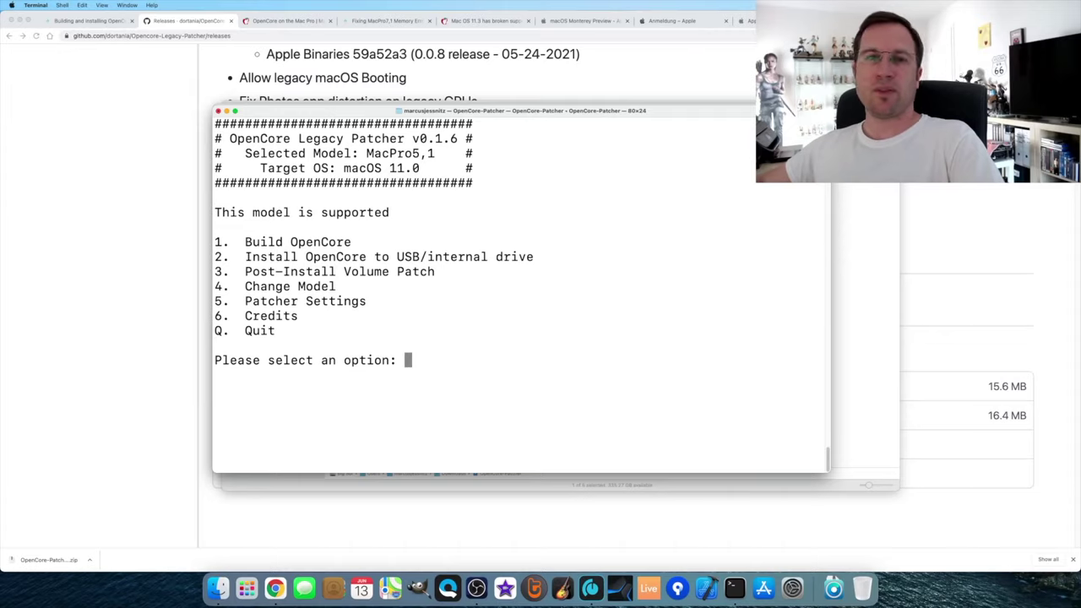
Quit the patcher and review the pages on OpenCore for Mac Pro, MacPro7,1 memory errors and Mac OS 11.3 support
{"action": "type", "text": "q"}
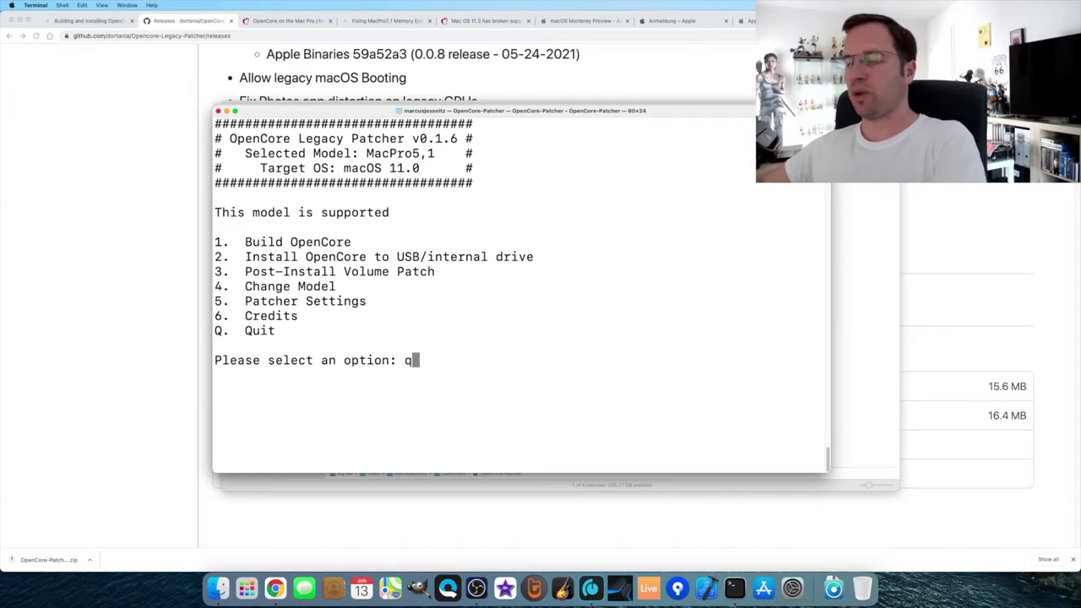
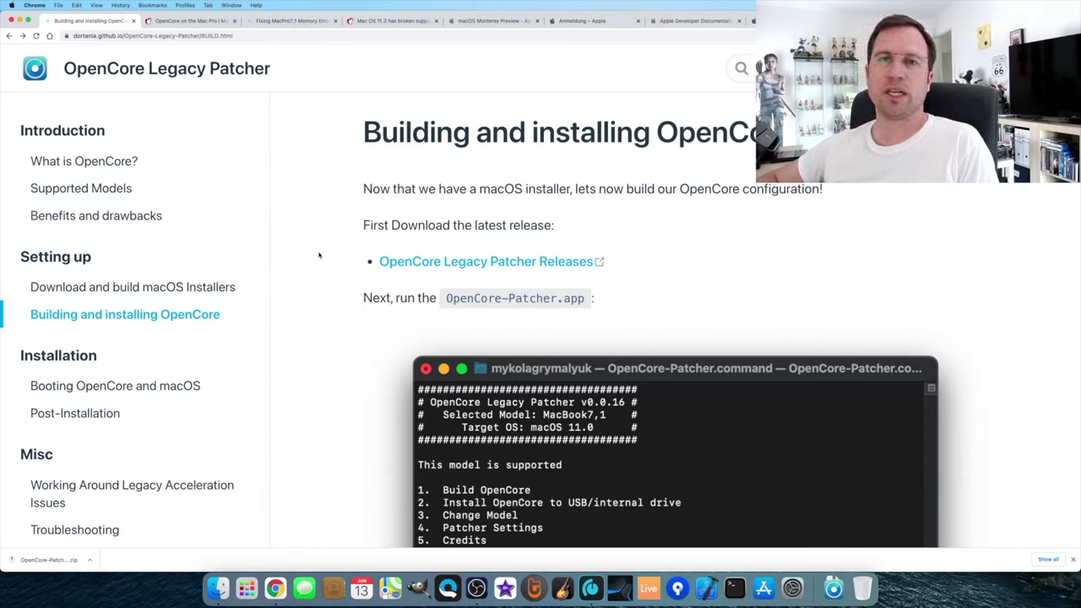
{"action": "left_click", "coordinate": [190, 20]}
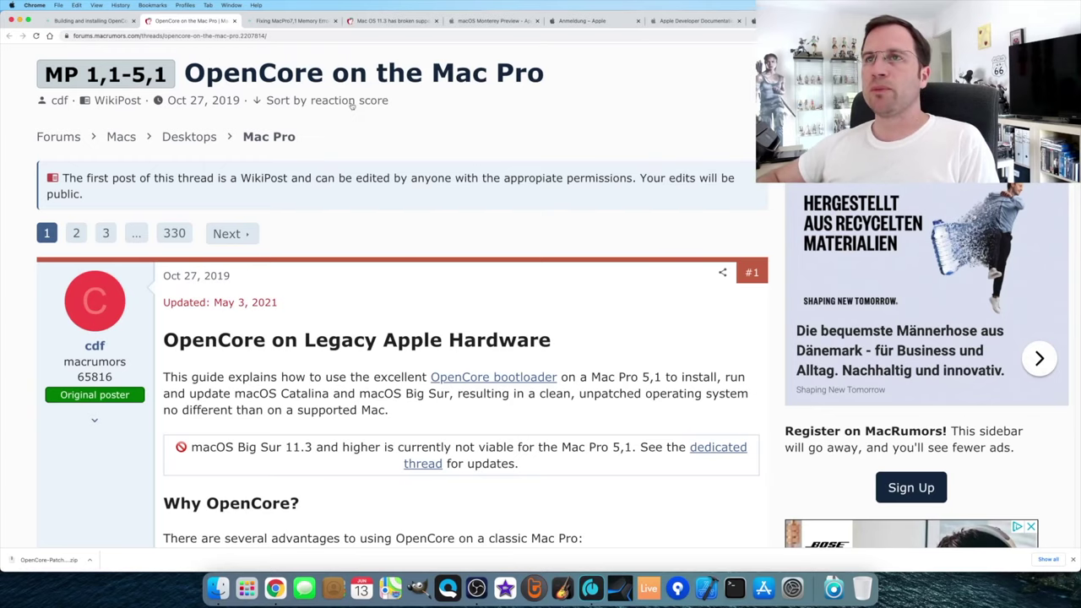
{"action": "left_click", "coordinate": [291, 21]}
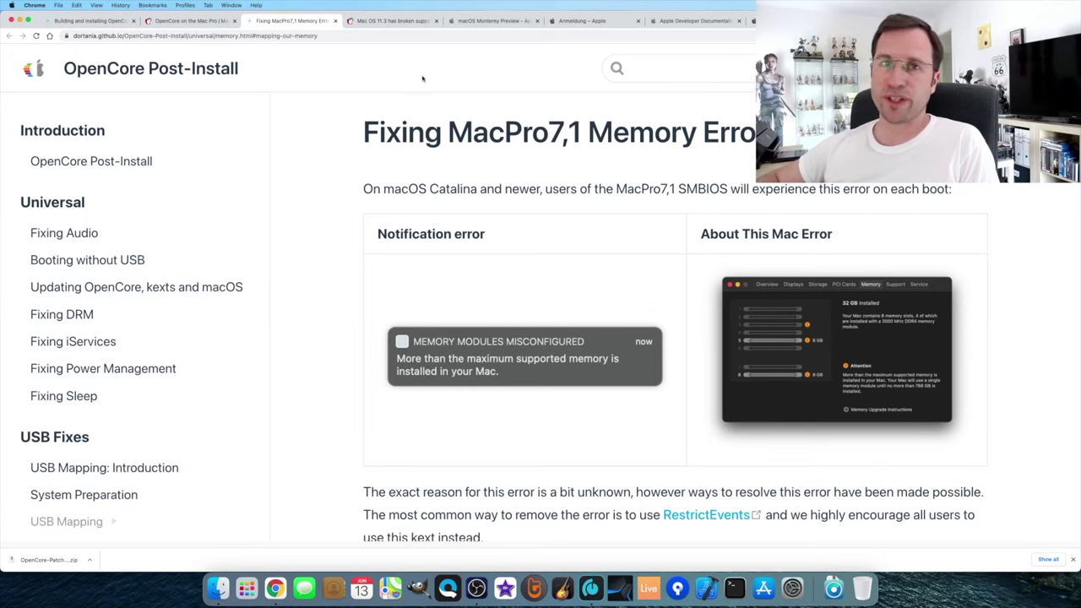
{"action": "left_click", "coordinate": [404, 21]}
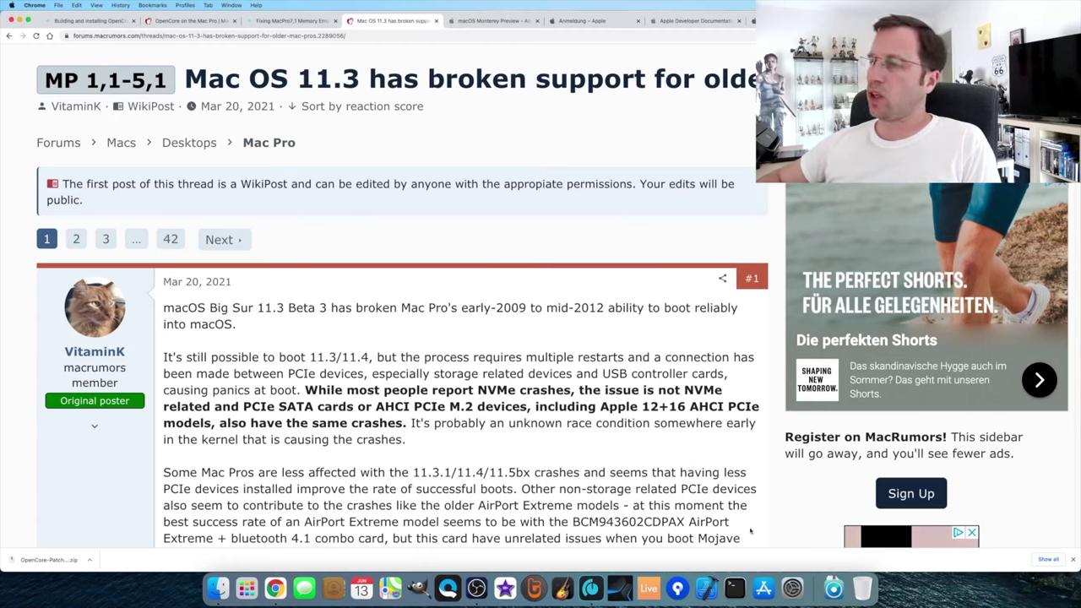
Unpack OC MacPro5.1 Package.zip from Downloads and open the EFI/OC folder inside the extracted package
{"action": "left_click", "coordinate": [835, 587]}
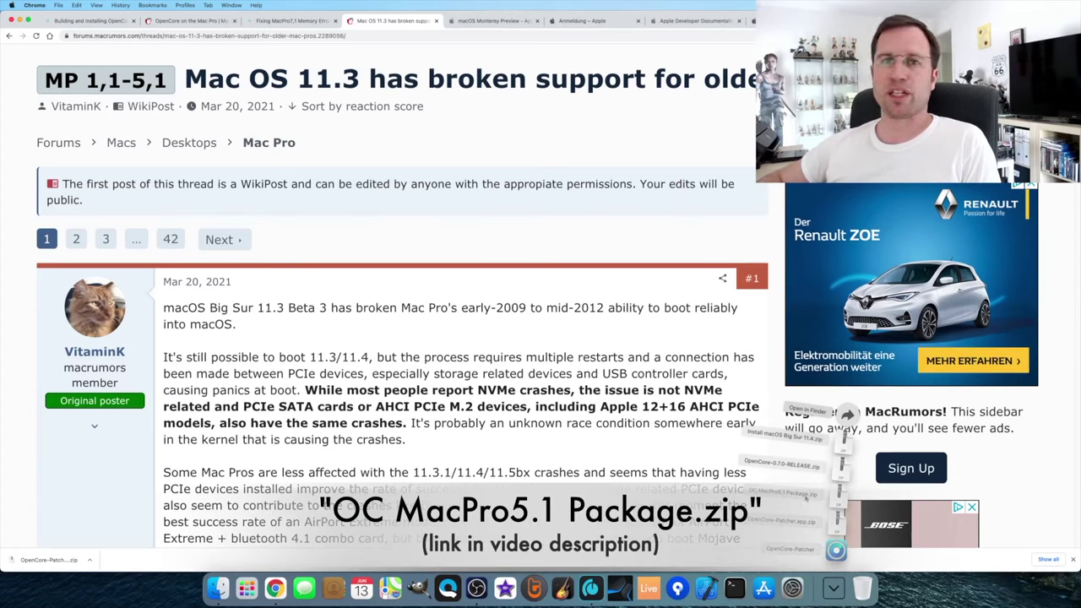
{"action": "left_click", "coordinate": [839, 496]}
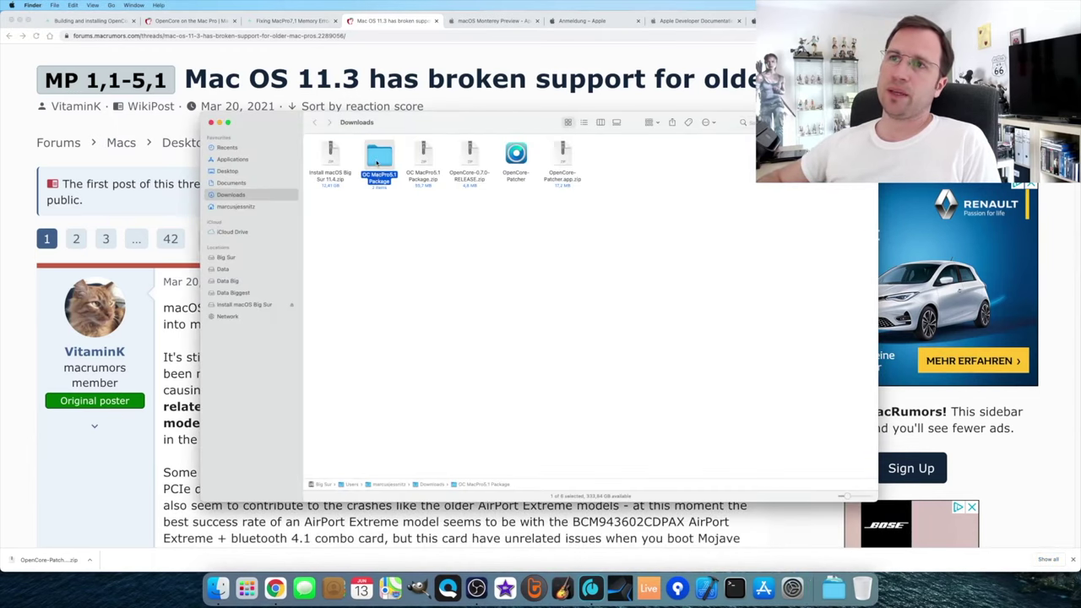
{"action": "double_click", "coordinate": [379, 175]}
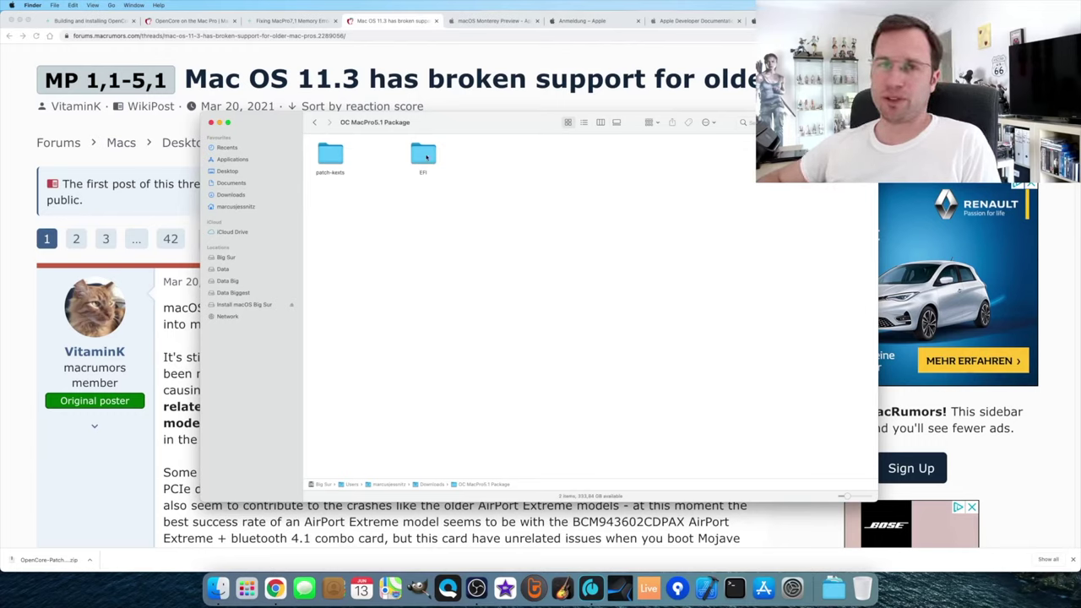
{"action": "double_click", "coordinate": [424, 155]}
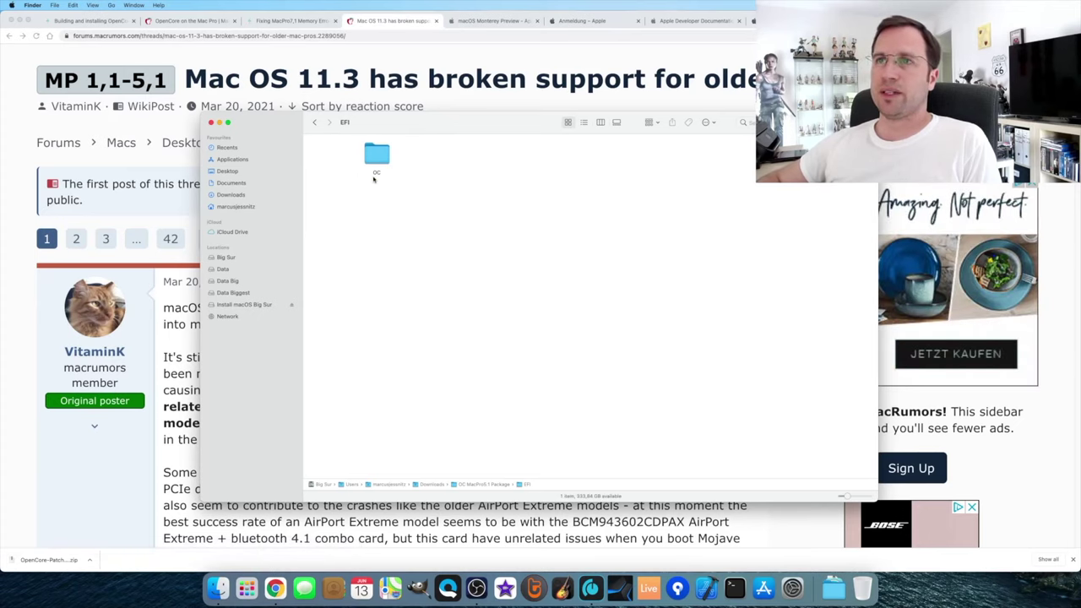
{"action": "double_click", "coordinate": [386, 157]}
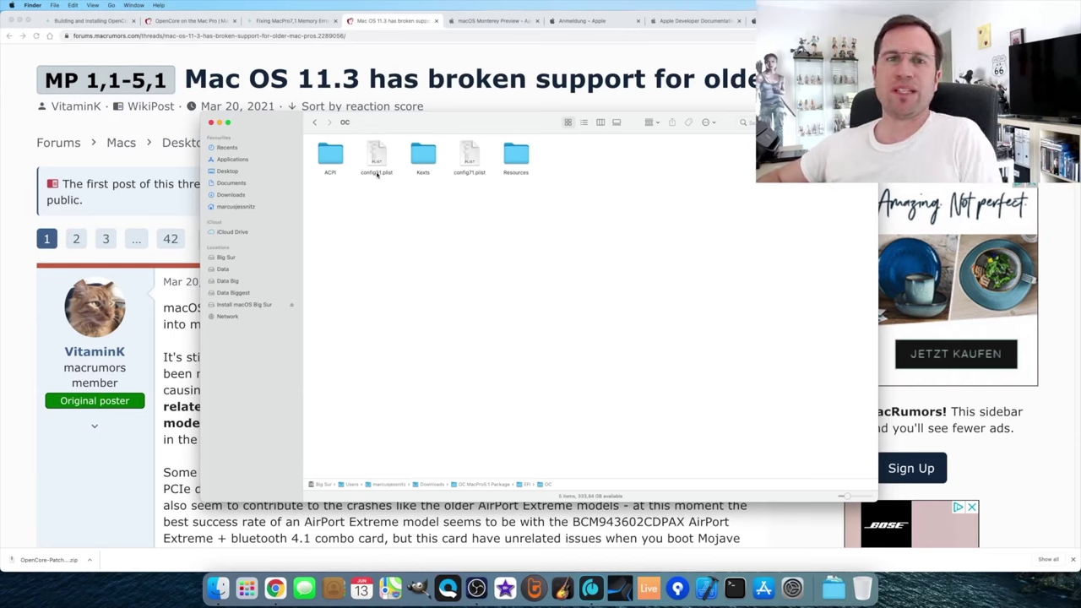
Rename config71.plist in the package's OC folder as config.plist
{"action": "left_click", "coordinate": [470, 169]}
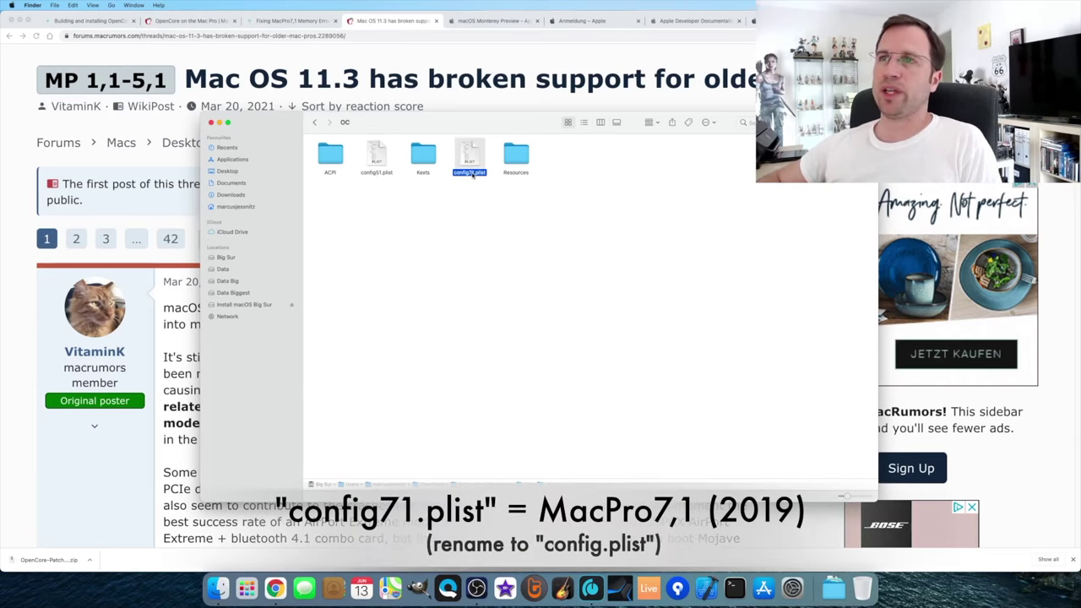
{"action": "left_click", "coordinate": [470, 172]}
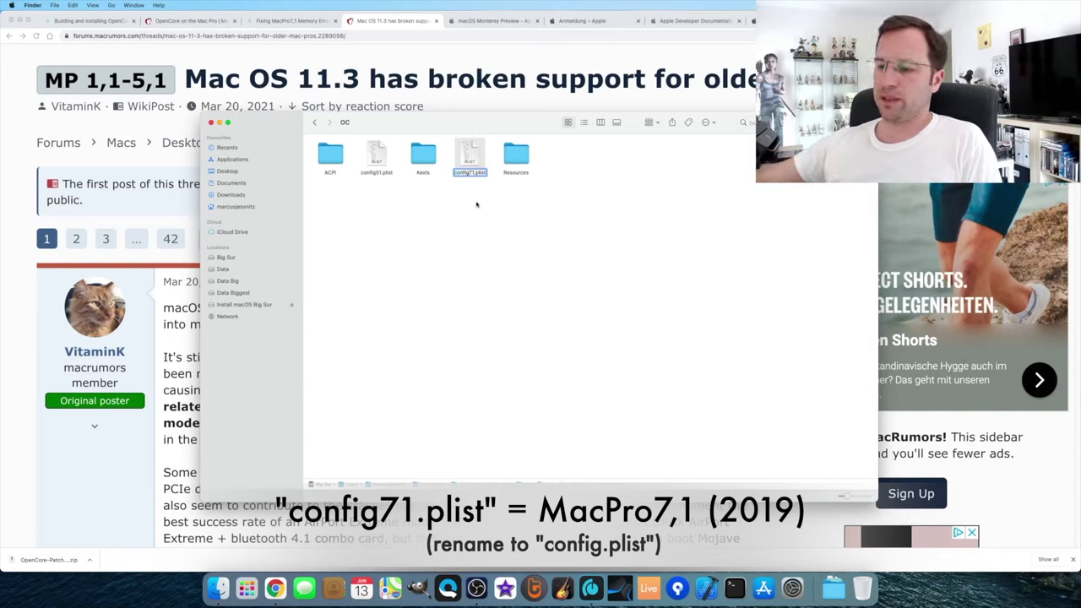
{"action": "type", "text": "config"}
{"action": "key", "text": "Return"}
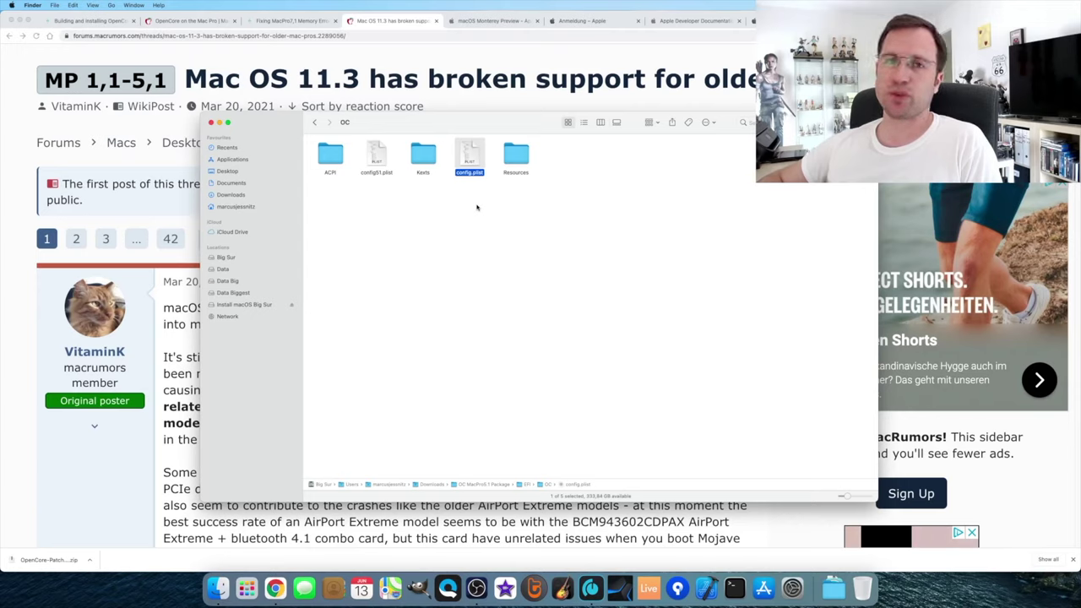
{"action": "left_click", "coordinate": [440, 184]}
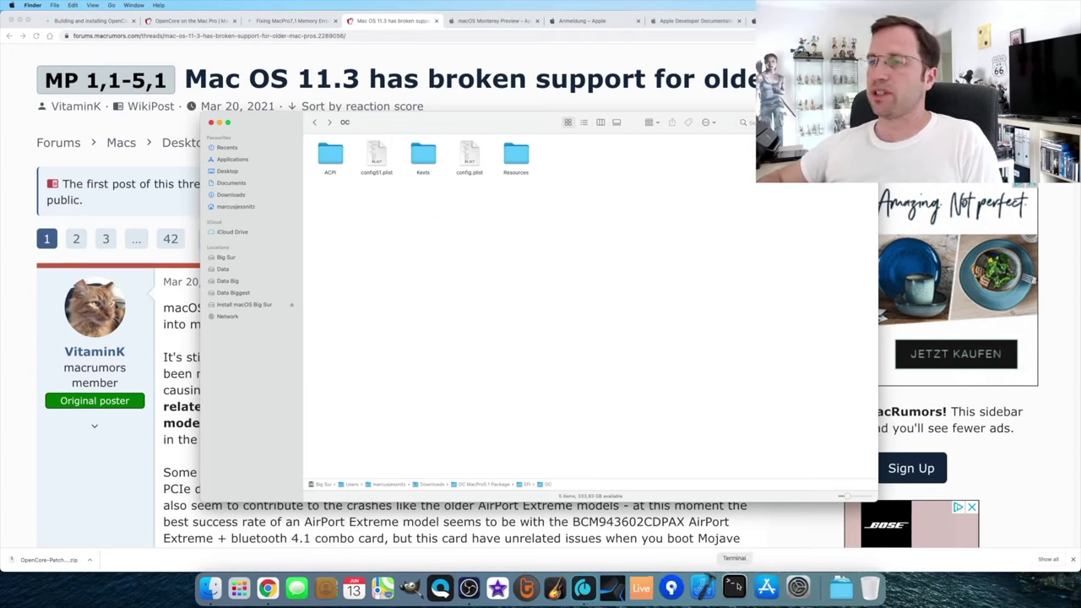
Switch to Terminal, enlarge its text and list all disks with diskutil list
{"action": "left_click", "coordinate": [734, 587]}
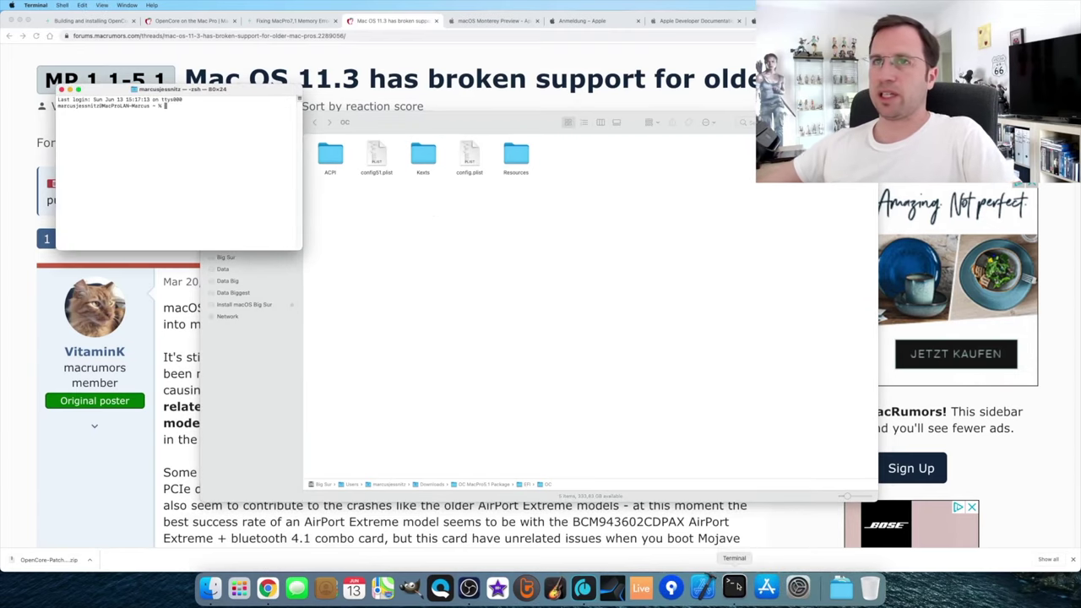
{"action": "key", "text": "super+plus"}
{"action": "key", "text": "super+plus"}
{"action": "key", "text": "super+plus"}
{"action": "key", "text": "super+plus"}
{"action": "key", "text": "super+plus"}
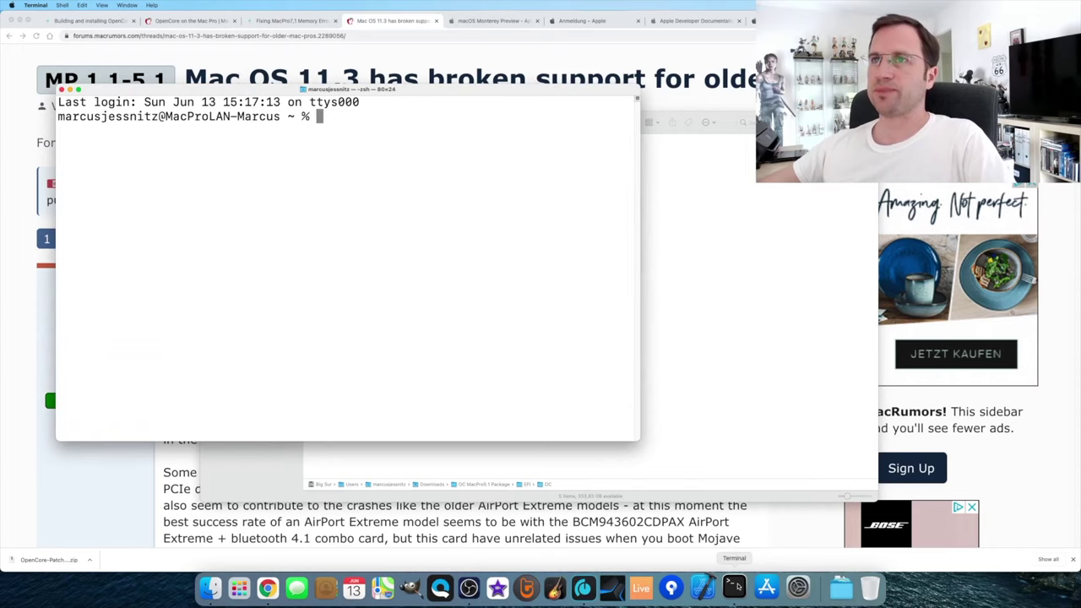
{"action": "type", "text": "diskutil list"}
{"action": "key", "text": "Return"}
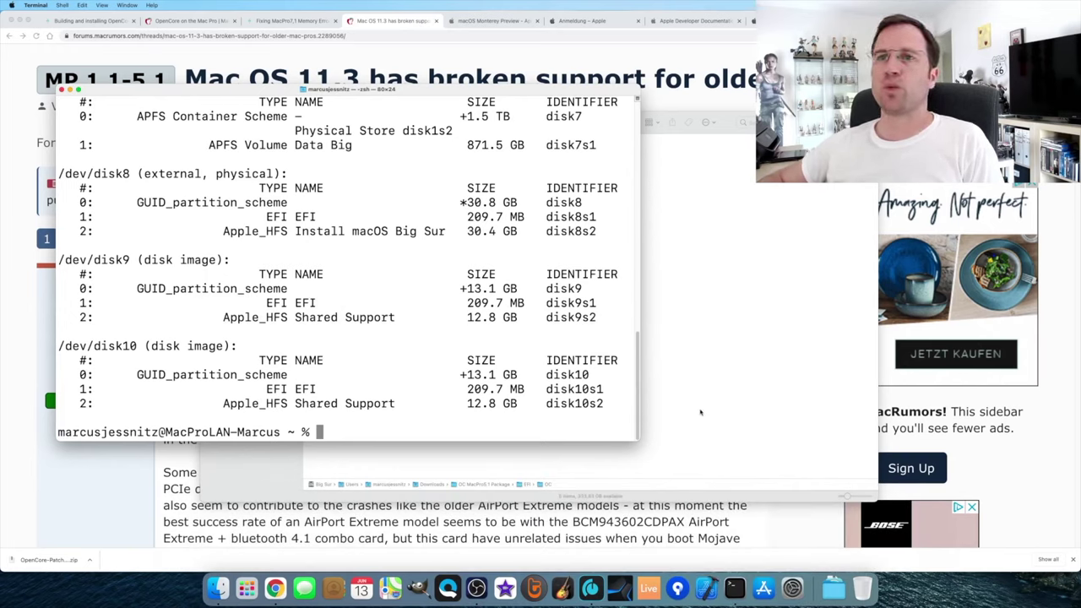
Find the external, physical disk in the listing and check its EFI partition's identifier
{"action": "left_click_drag", "start_coordinate": [144, 173], "coordinate": [273, 174]}
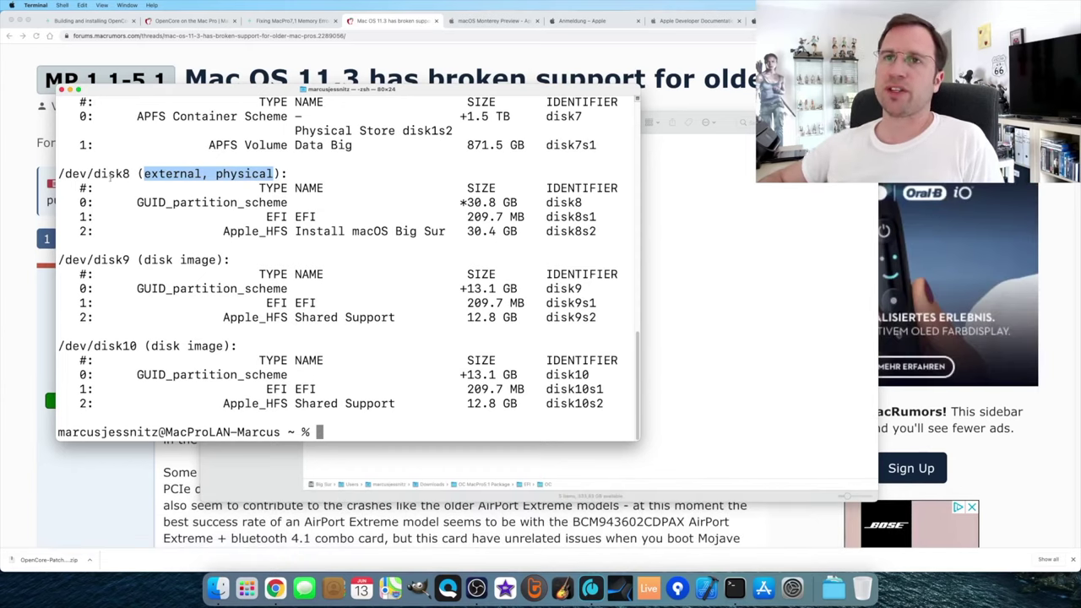
{"action": "left_click", "coordinate": [96, 172]}
{"action": "left_click_drag", "start_coordinate": [94, 172], "coordinate": [131, 172]}
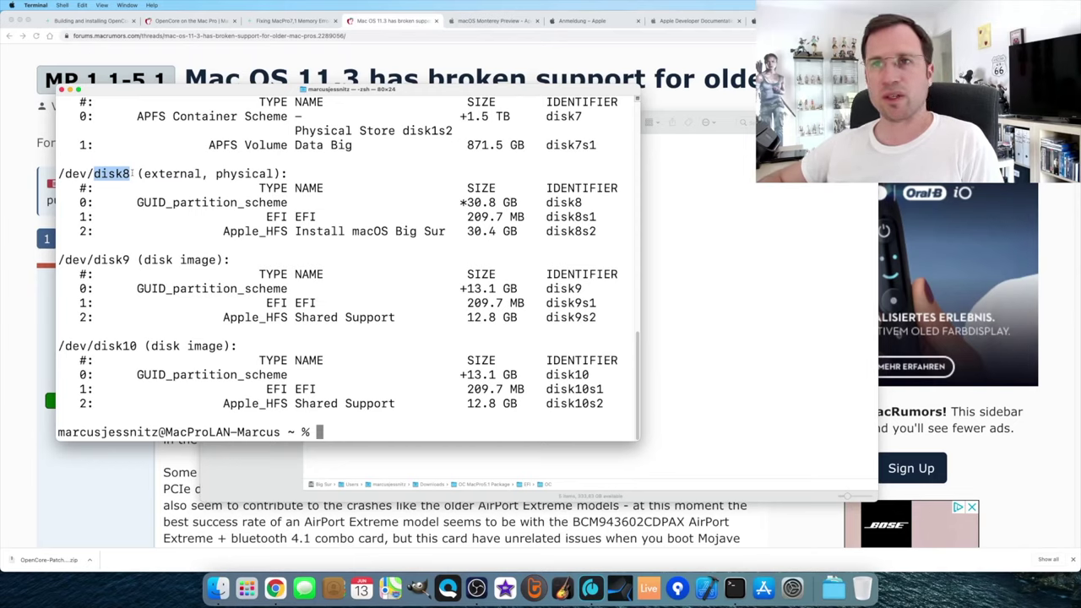
{"action": "left_click_drag", "start_coordinate": [267, 216], "coordinate": [324, 216]}
{"action": "left_click_drag", "start_coordinate": [545, 216], "coordinate": [600, 217]}
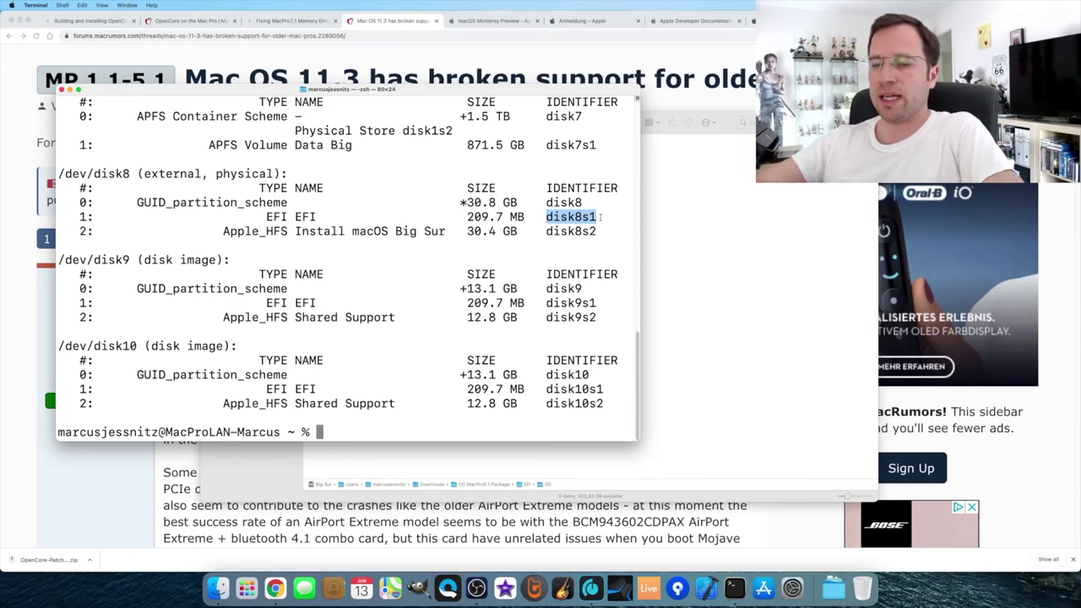
Mount the USB drive's EFI partition with sudo diskutil mount disk8s1, authorising it with the administrator password
{"action": "type", "text": "sudo"}
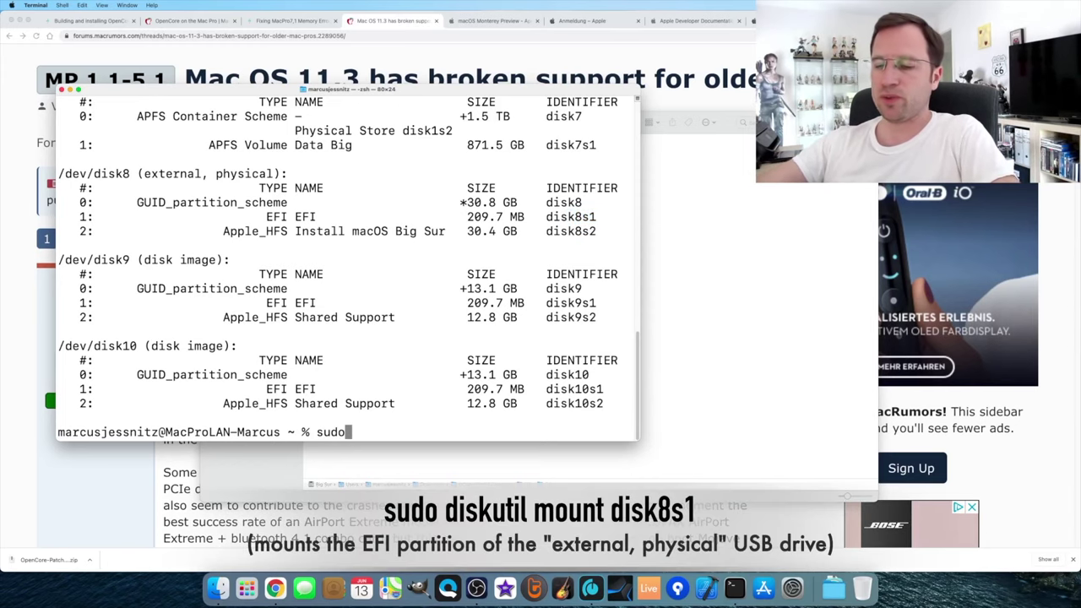
{"action": "type", "text": " diskutil"}
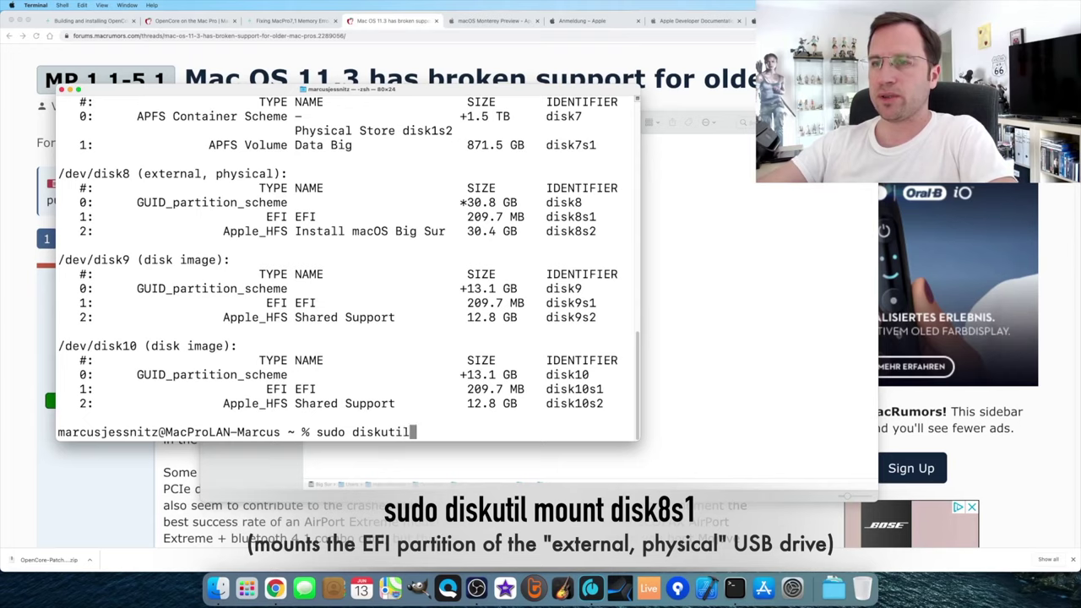
{"action": "type", "text": " mount "}
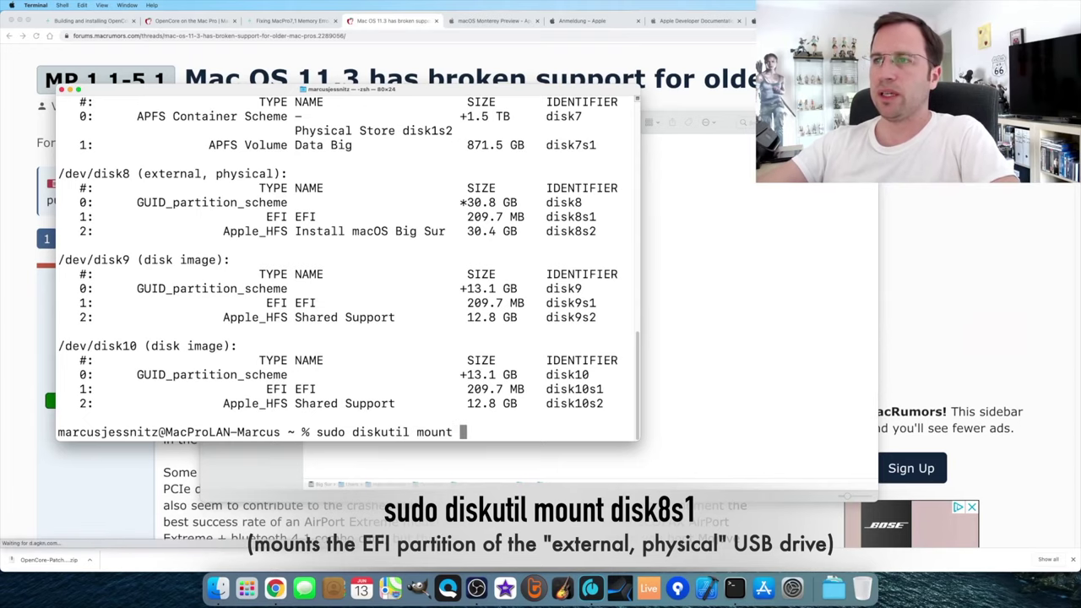
{"action": "type", "text": "disk8s1"}
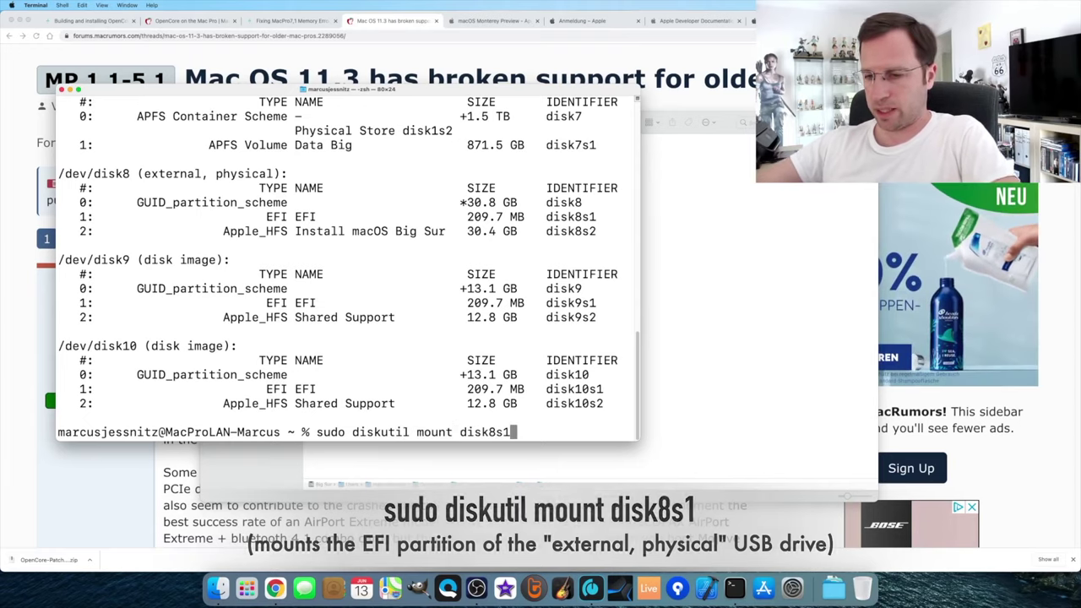
{"action": "key", "text": "Return"}
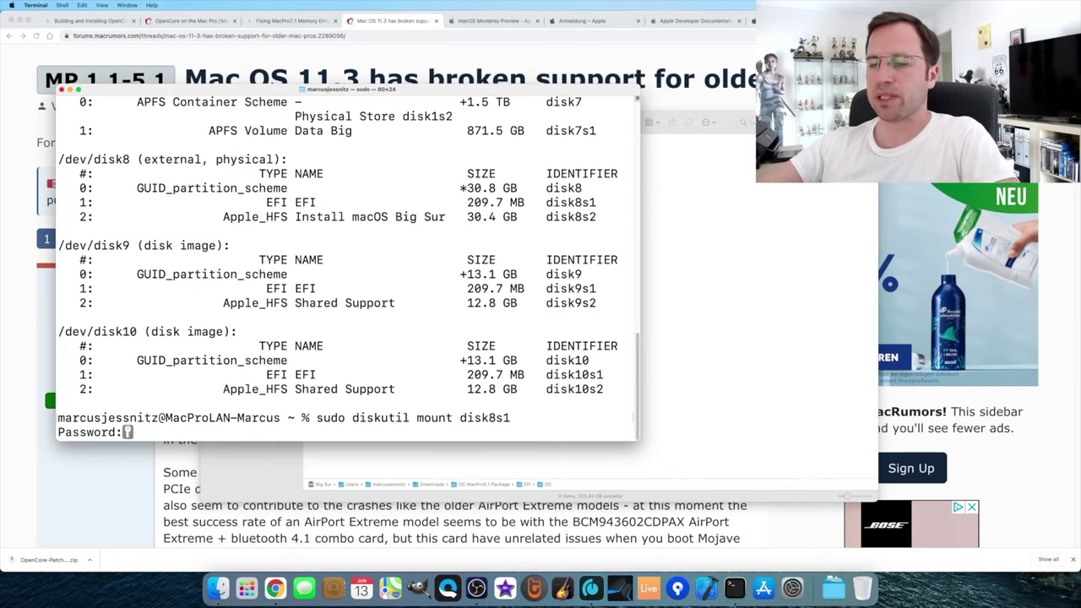
{"action": "key", "text": "Return"}
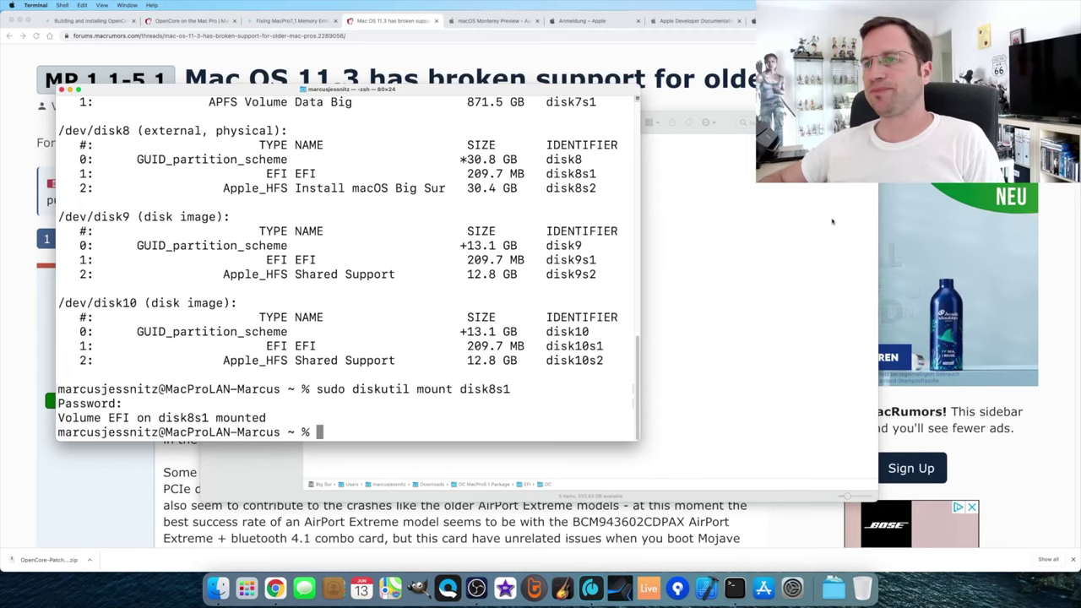
Return to the OC MacPro5.1 Package folder in Finder and copy its EFI folder
{"action": "left_click", "coordinate": [748, 232]}
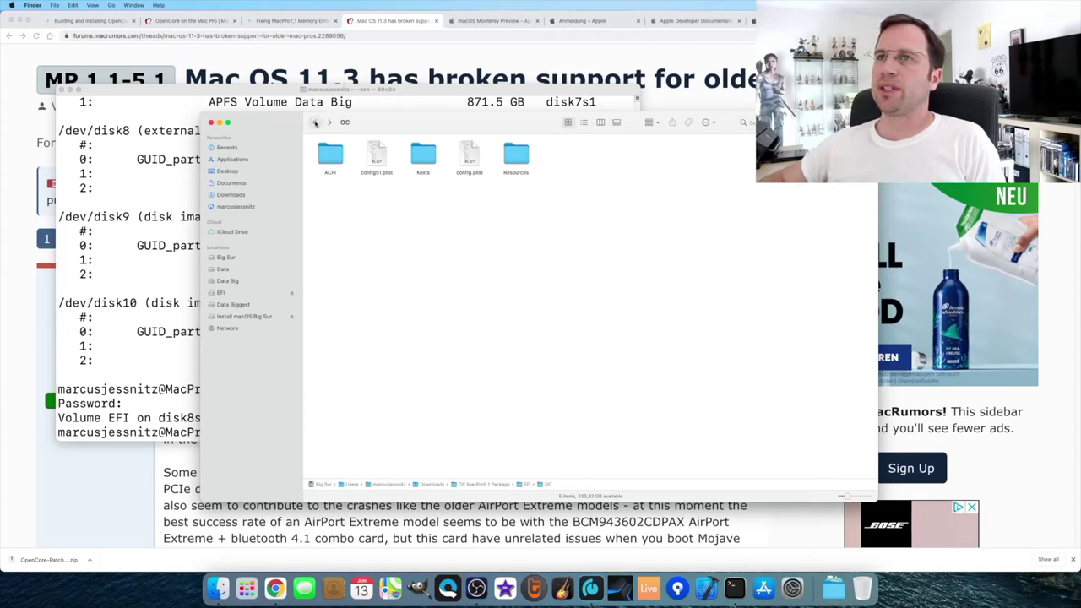
{"action": "left_click", "coordinate": [315, 122]}
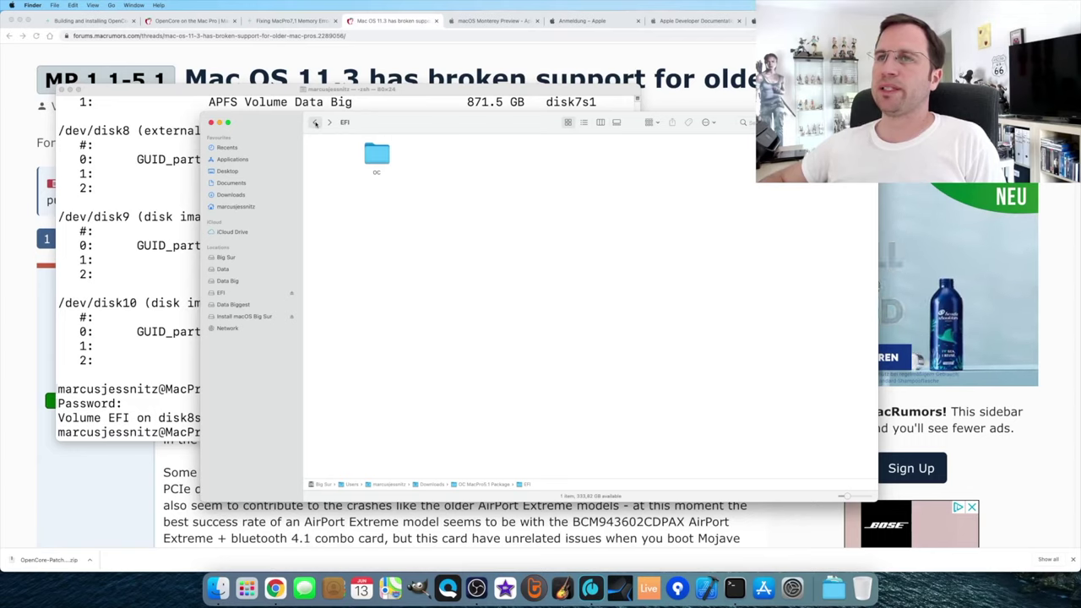
{"action": "left_click", "coordinate": [316, 124]}
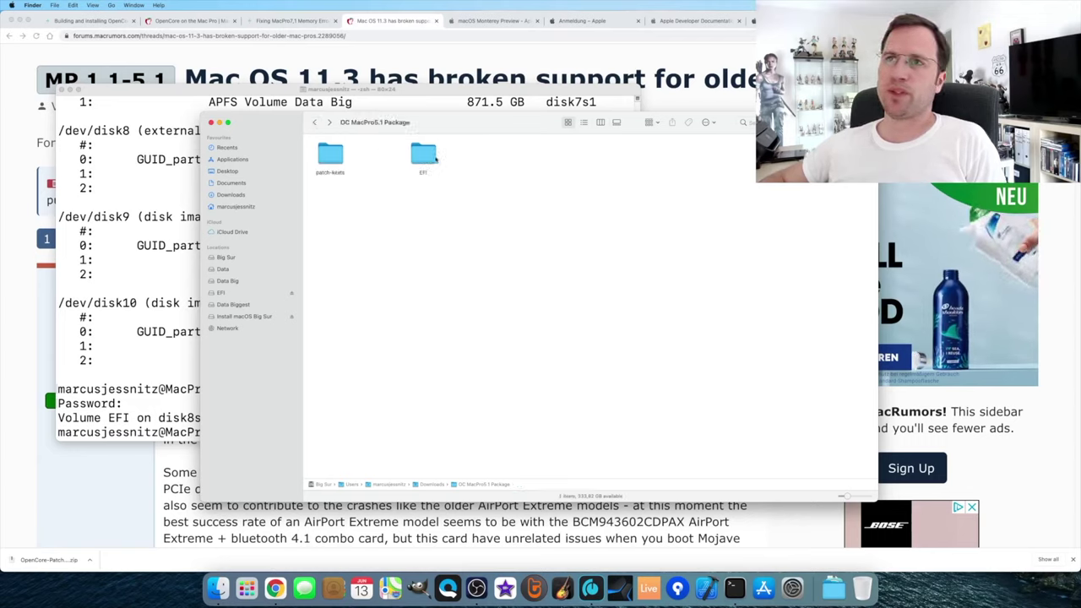
{"action": "left_click", "coordinate": [423, 157]}
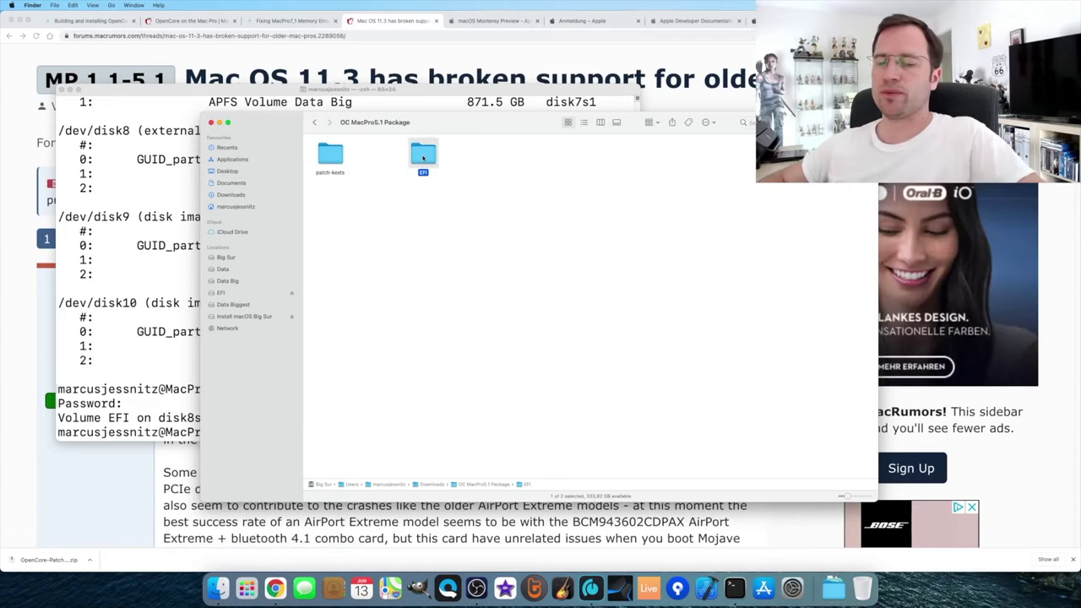
{"action": "left_click", "coordinate": [423, 158], "text": "ctrl"}
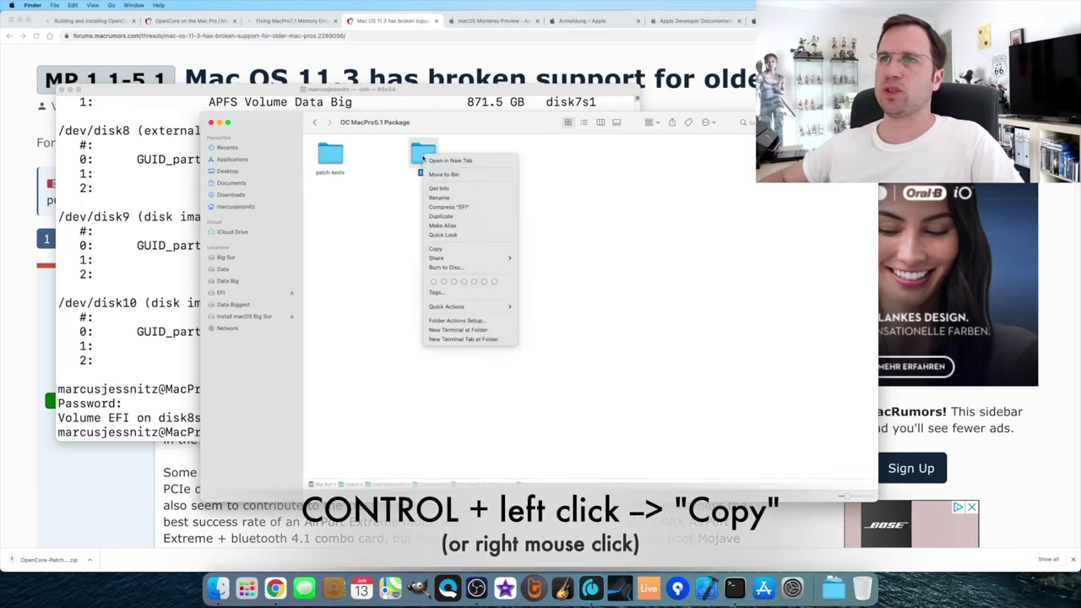
{"action": "left_click", "coordinate": [456, 250]}
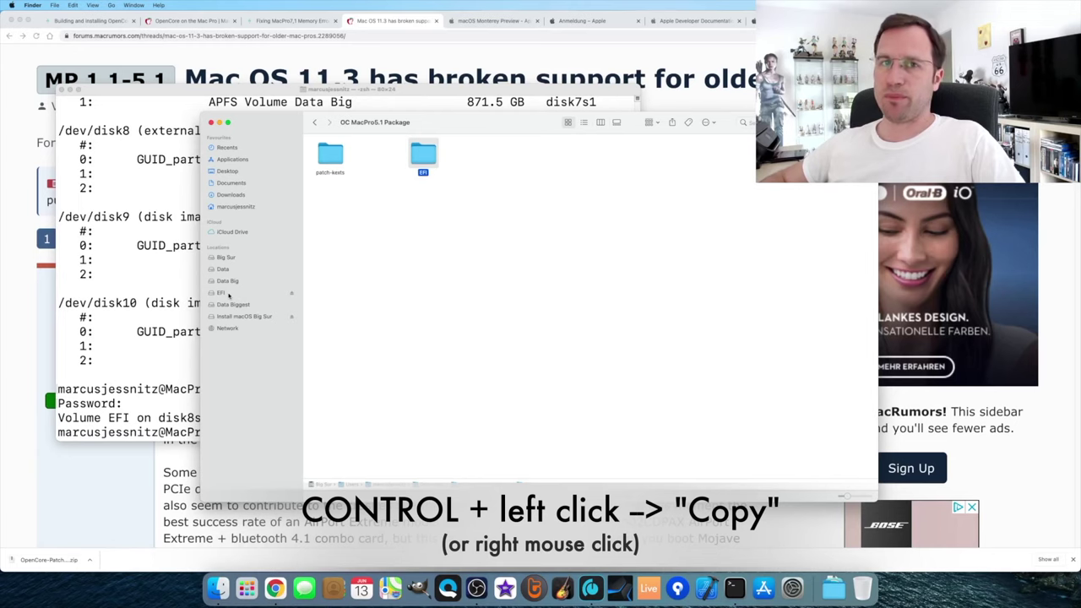
Open the EFI partition's EFI/OC folder and rename config.plist as configLP.plist to keep it as a backup
{"action": "left_click", "coordinate": [228, 293]}
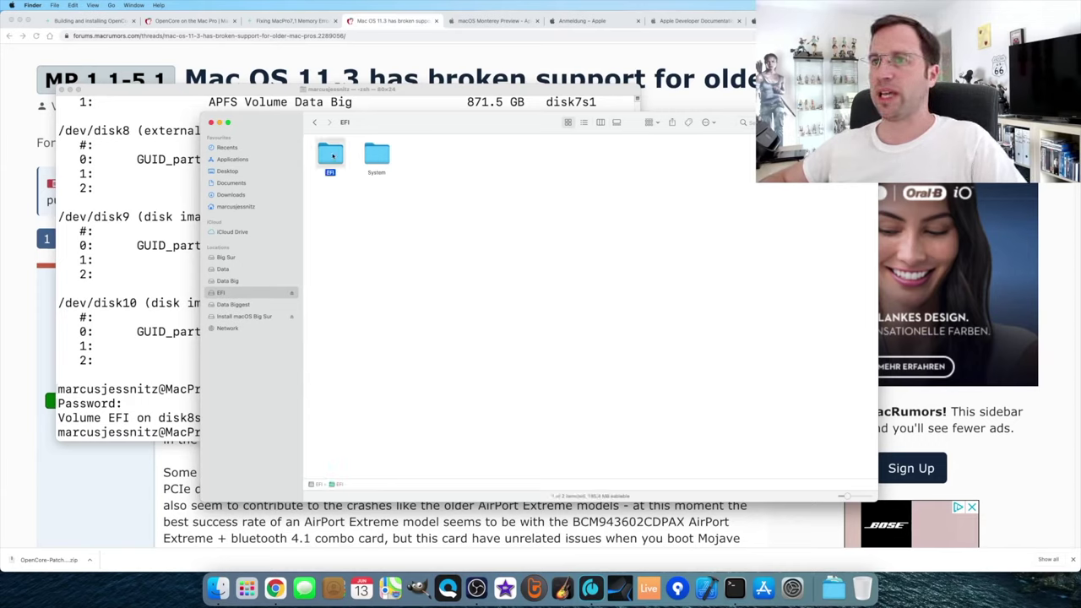
{"action": "double_click", "coordinate": [331, 154]}
{"action": "double_click", "coordinate": [330, 154]}
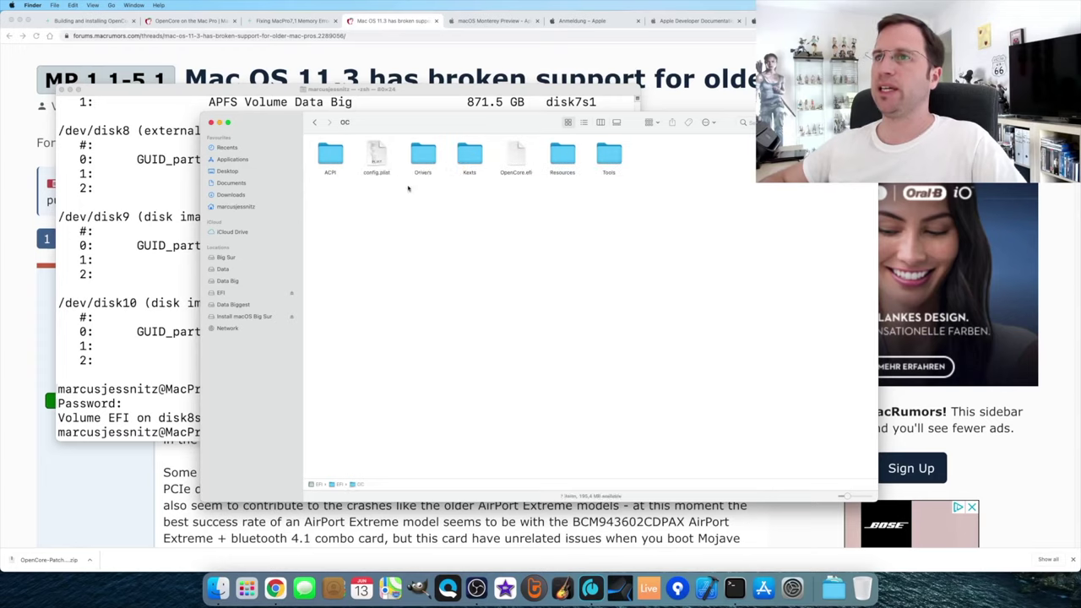
{"action": "left_click", "coordinate": [379, 155]}
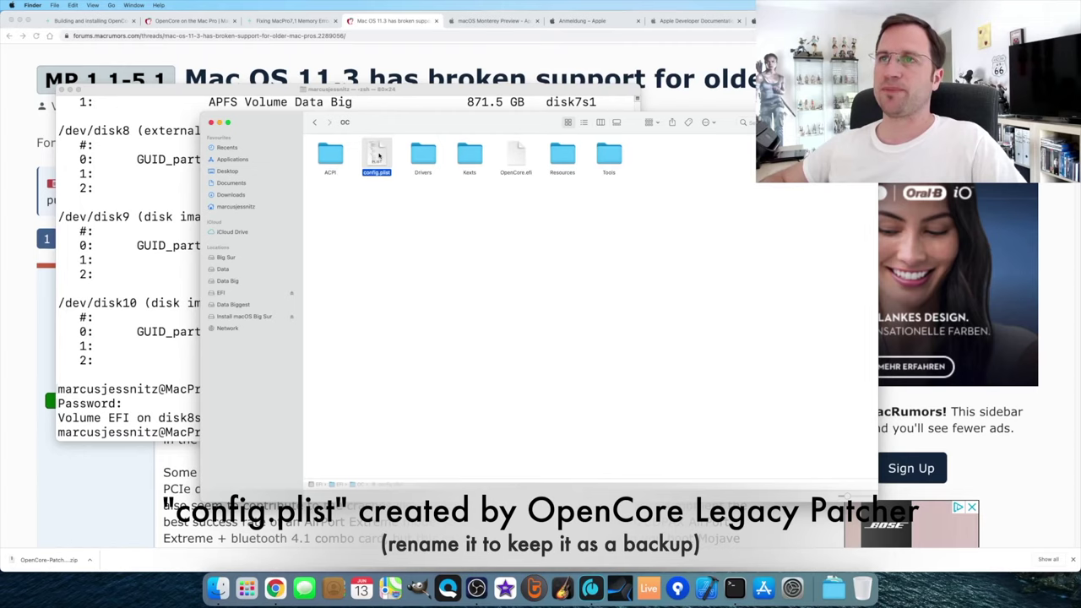
{"action": "left_click", "coordinate": [392, 172]}
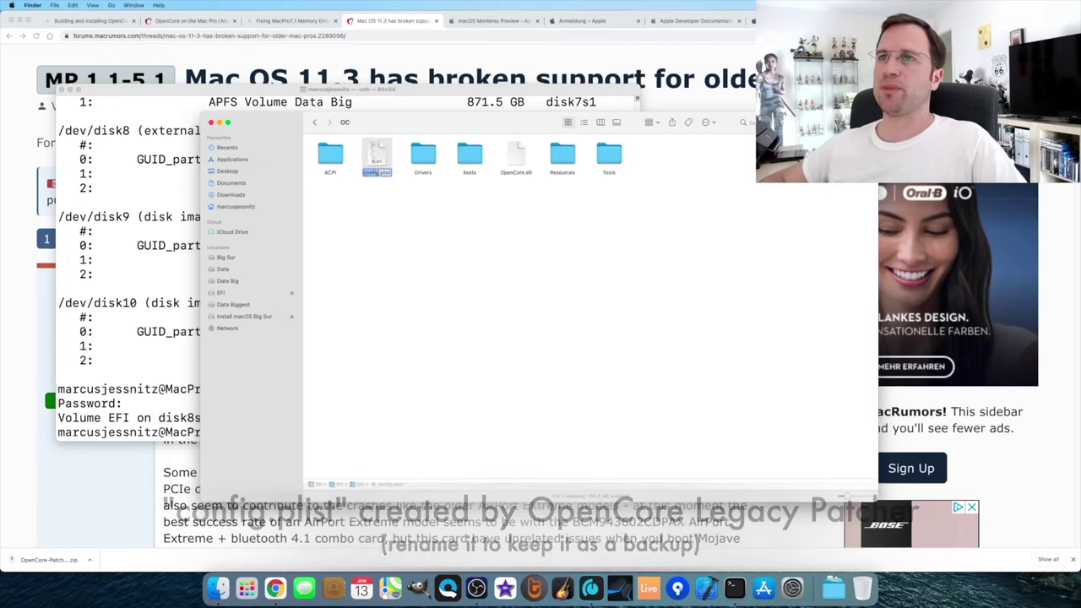
{"action": "key", "text": "Right"}
{"action": "type", "text": ".1"}
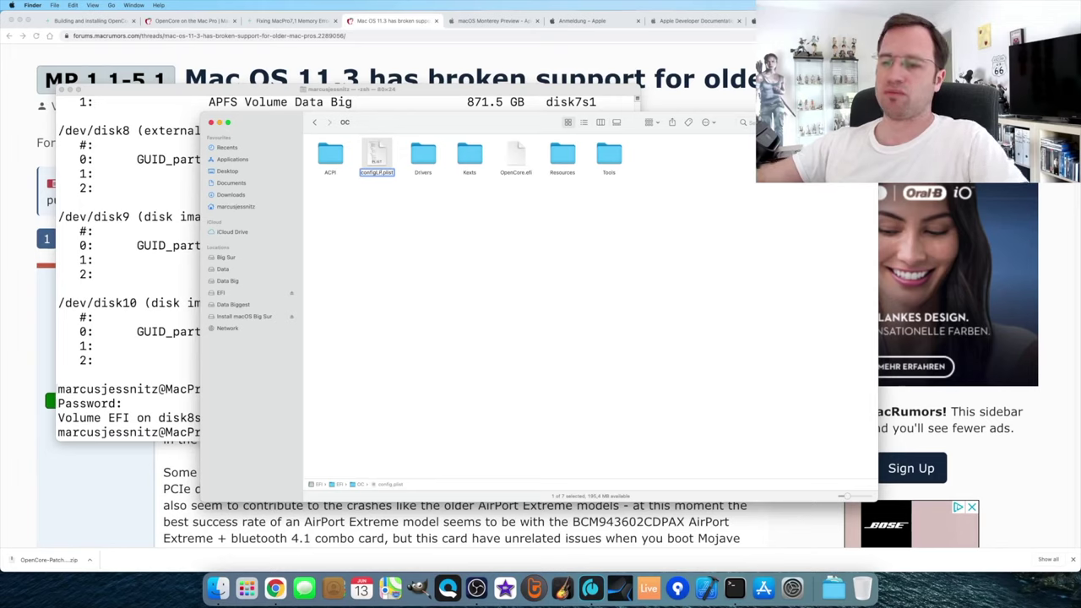
{"action": "key", "text": "Return"}
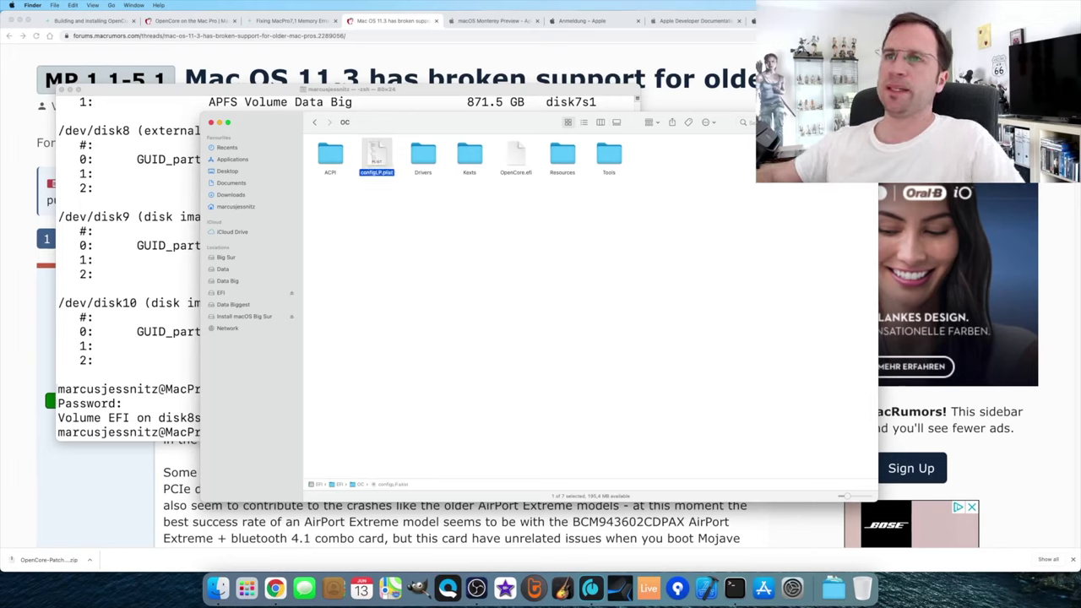
Return to the root of the EFI partition and paste the copied EFI folder there, merging it with the existing one
{"action": "left_click", "coordinate": [315, 123]}
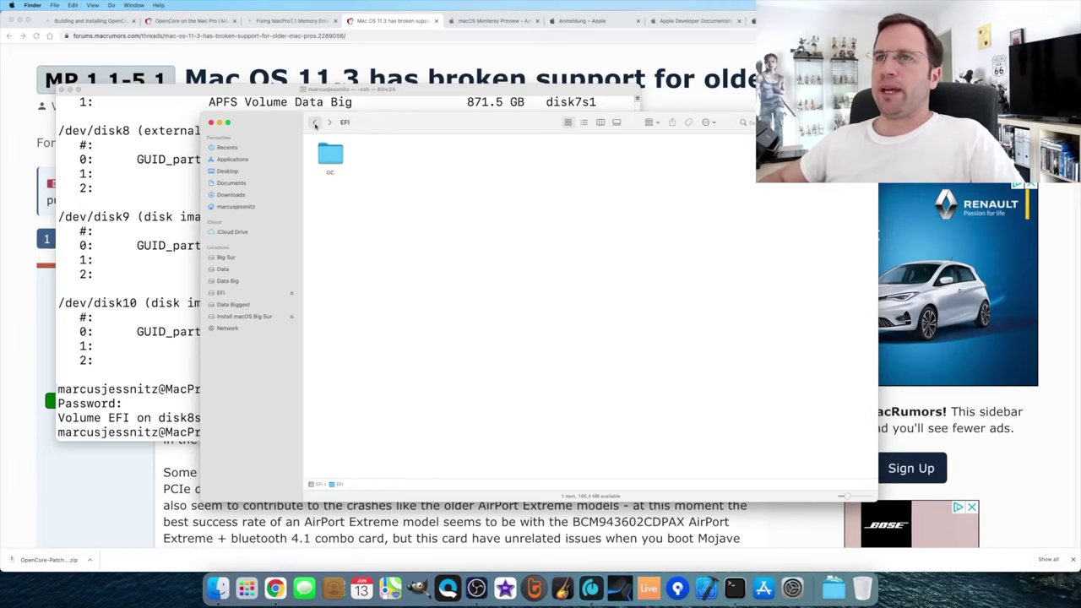
{"action": "left_click", "coordinate": [315, 123]}
{"action": "left_click", "coordinate": [292, 292]}
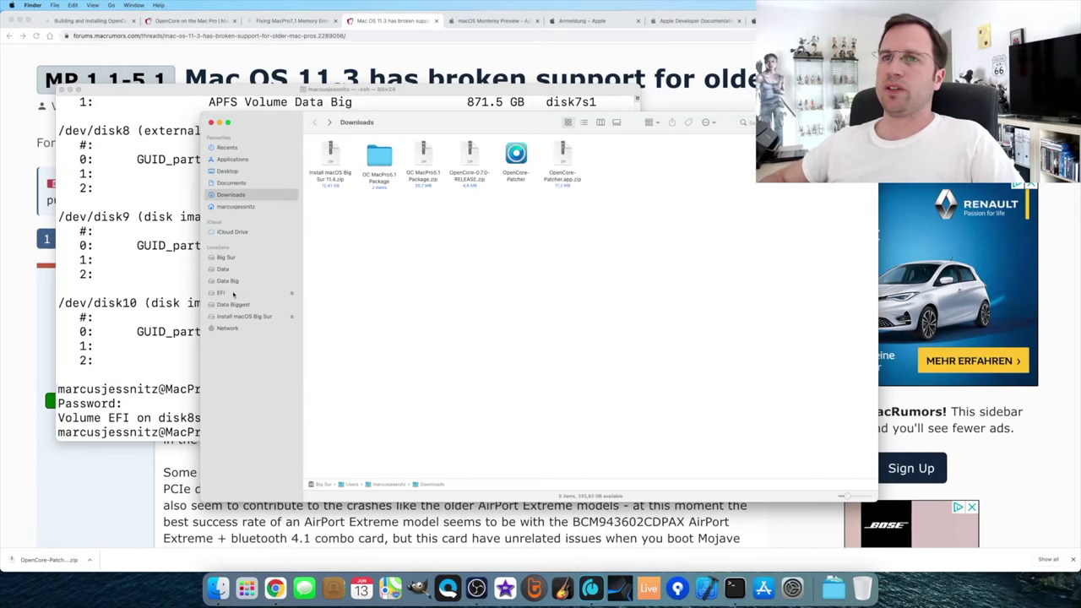
{"action": "left_click", "coordinate": [234, 293]}
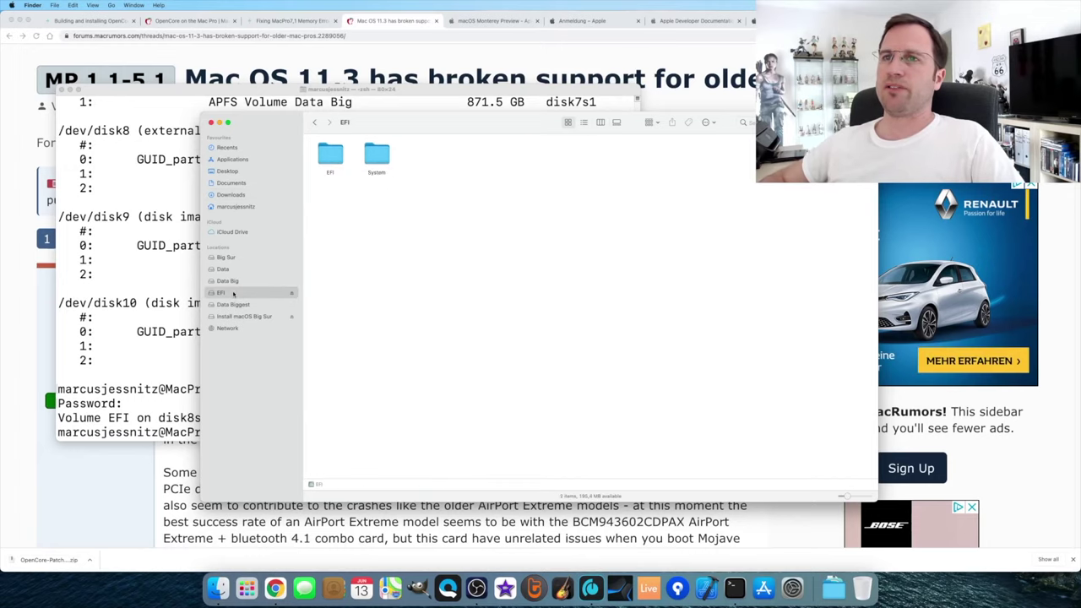
{"action": "left_click", "coordinate": [345, 220], "text": "ctrl"}
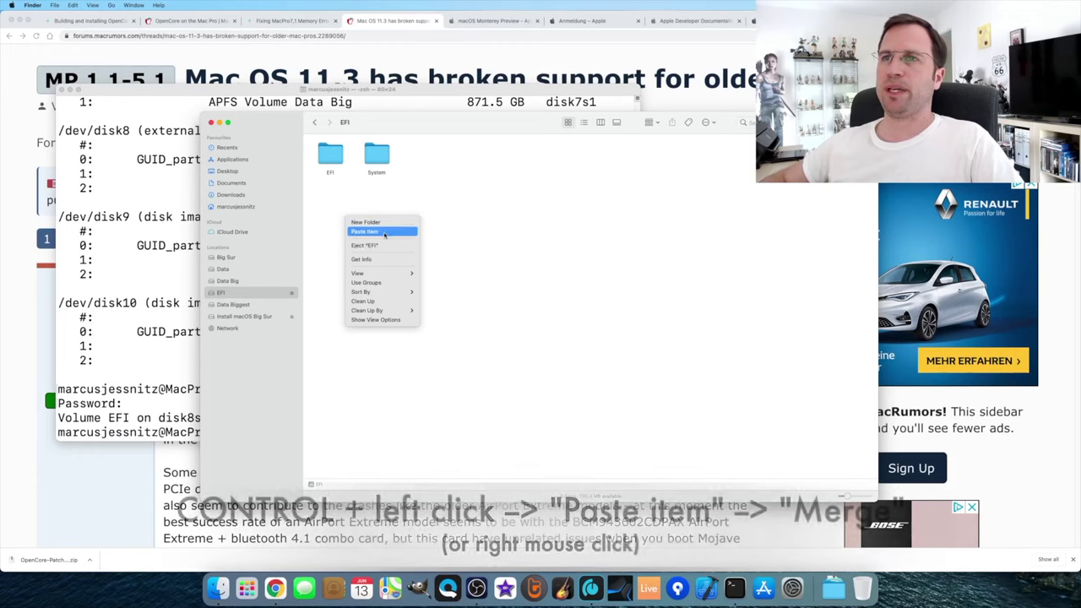
{"action": "left_click", "coordinate": [385, 233]}
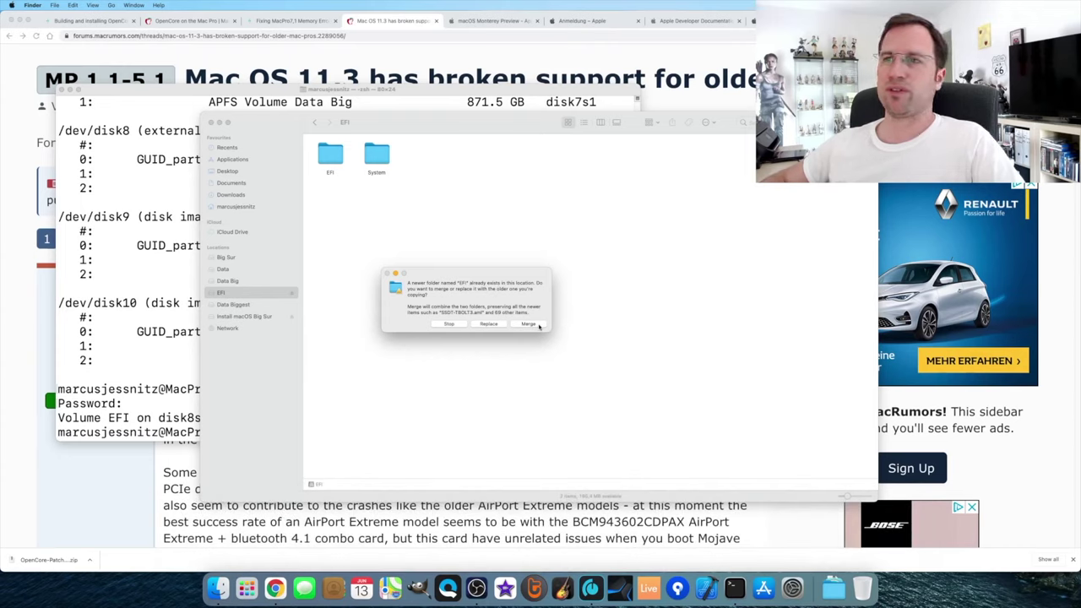
{"action": "left_click", "coordinate": [530, 324]}
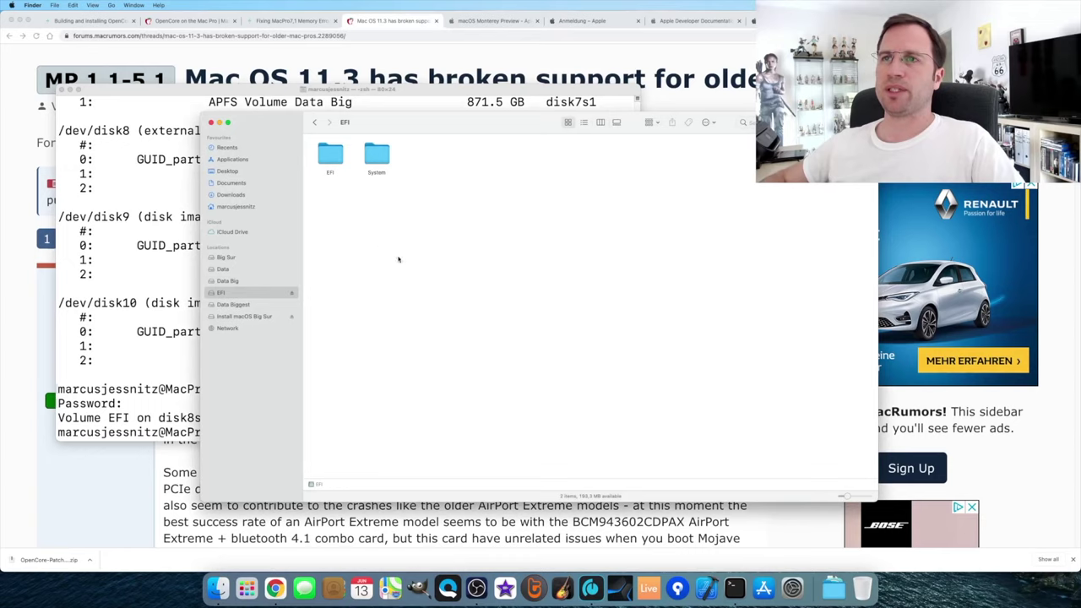
Open the merged EFI/OC folder and check its configLP.plist, config.plist and config51.plist files
{"action": "double_click", "coordinate": [324, 158]}
{"action": "left_click", "coordinate": [324, 158]}
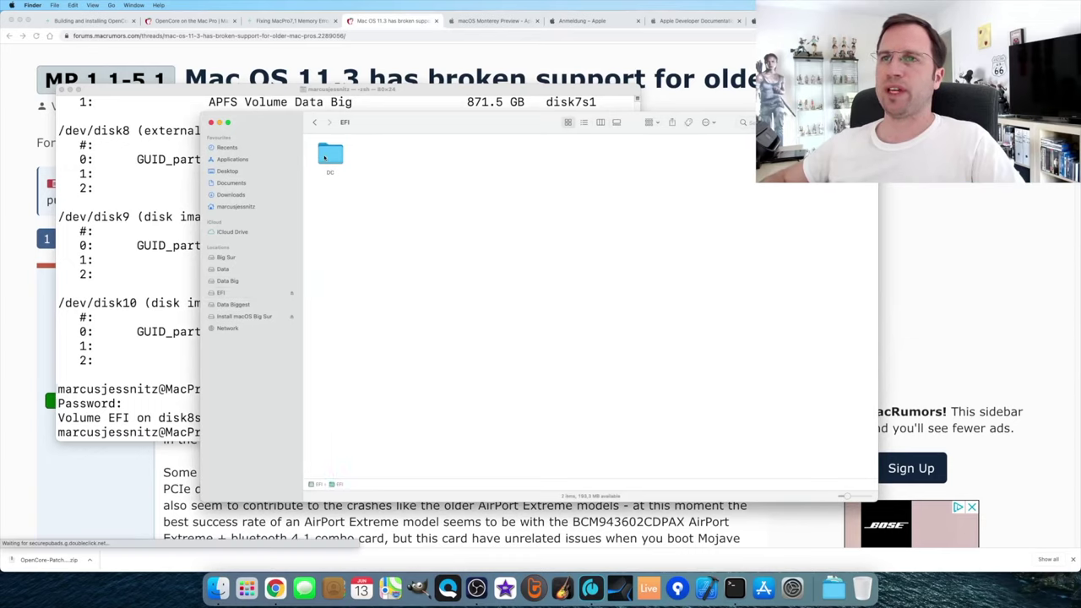
{"action": "double_click", "coordinate": [324, 158]}
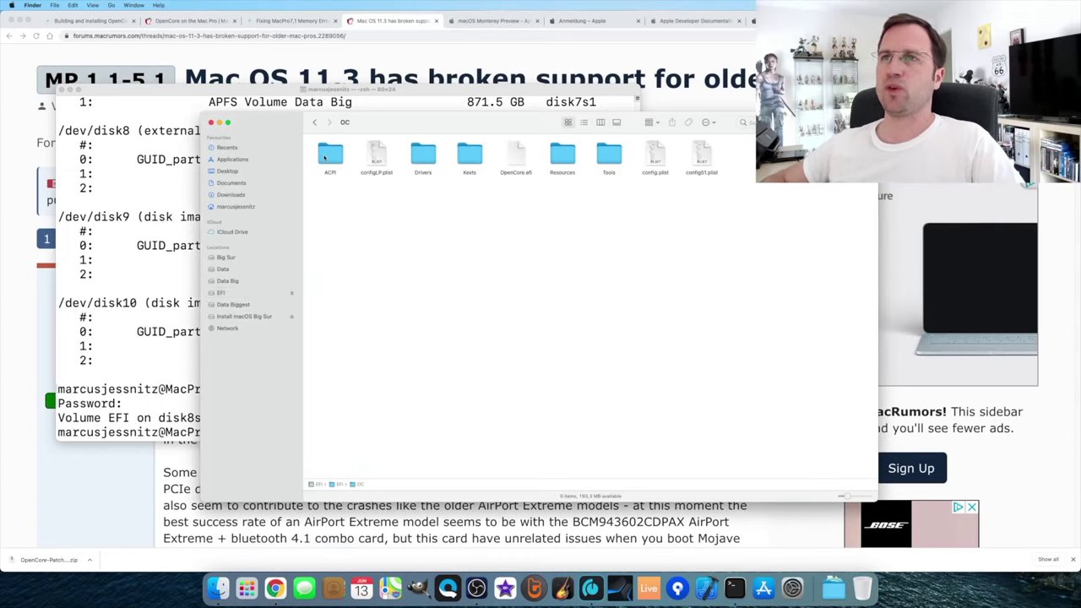
{"action": "left_click", "coordinate": [377, 155]}
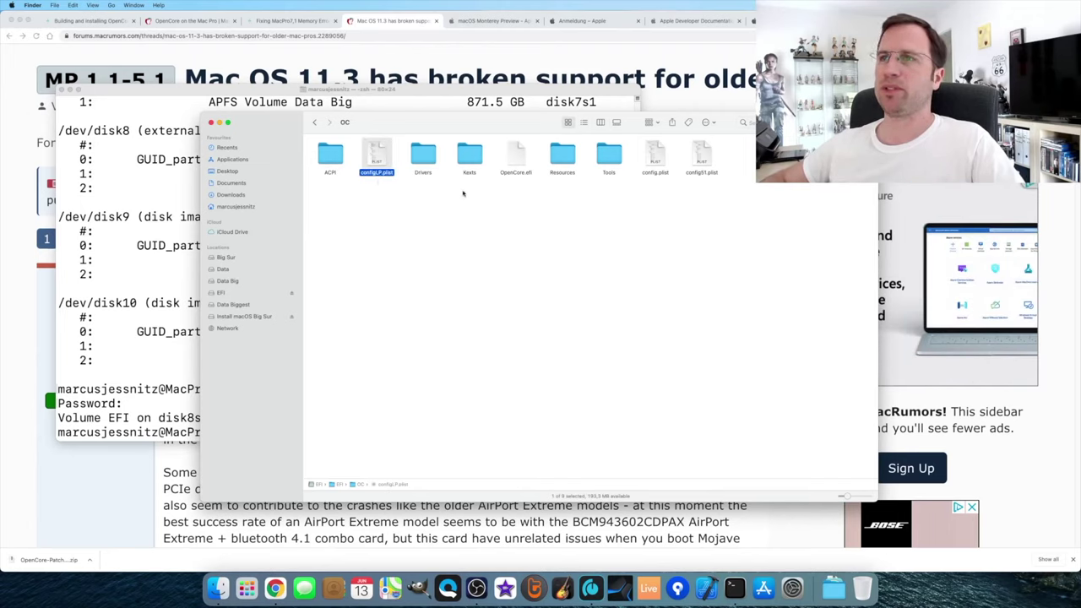
{"action": "left_click", "coordinate": [662, 159]}
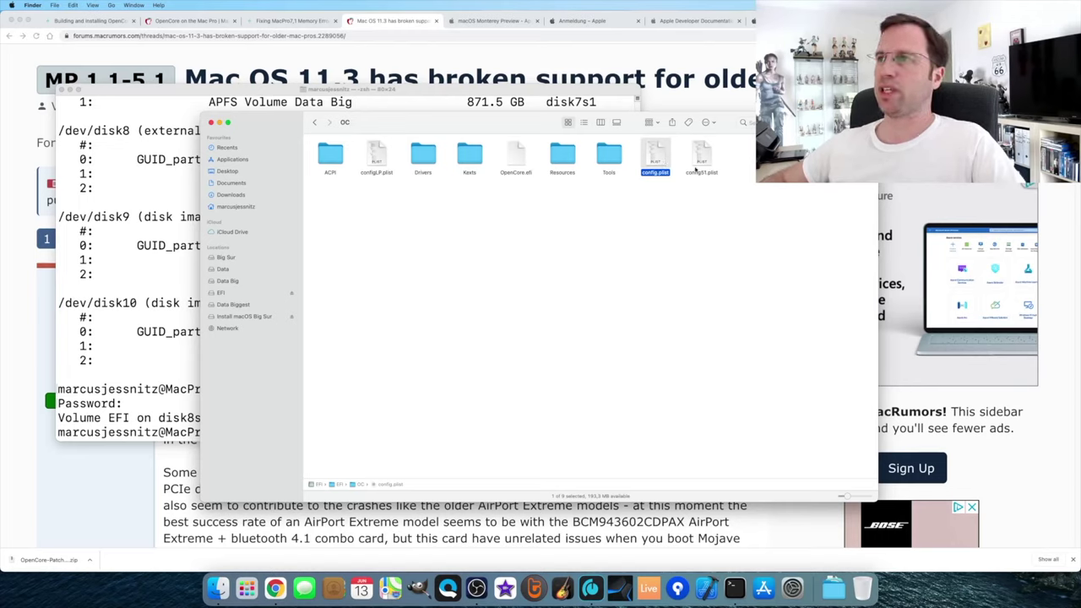
{"action": "key", "text": "Right"}
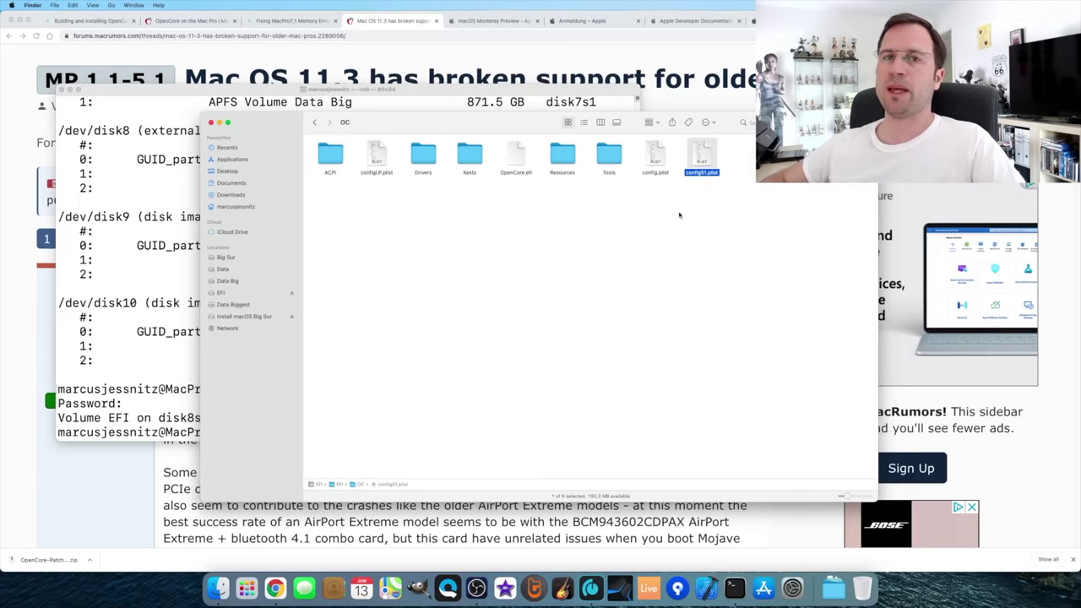